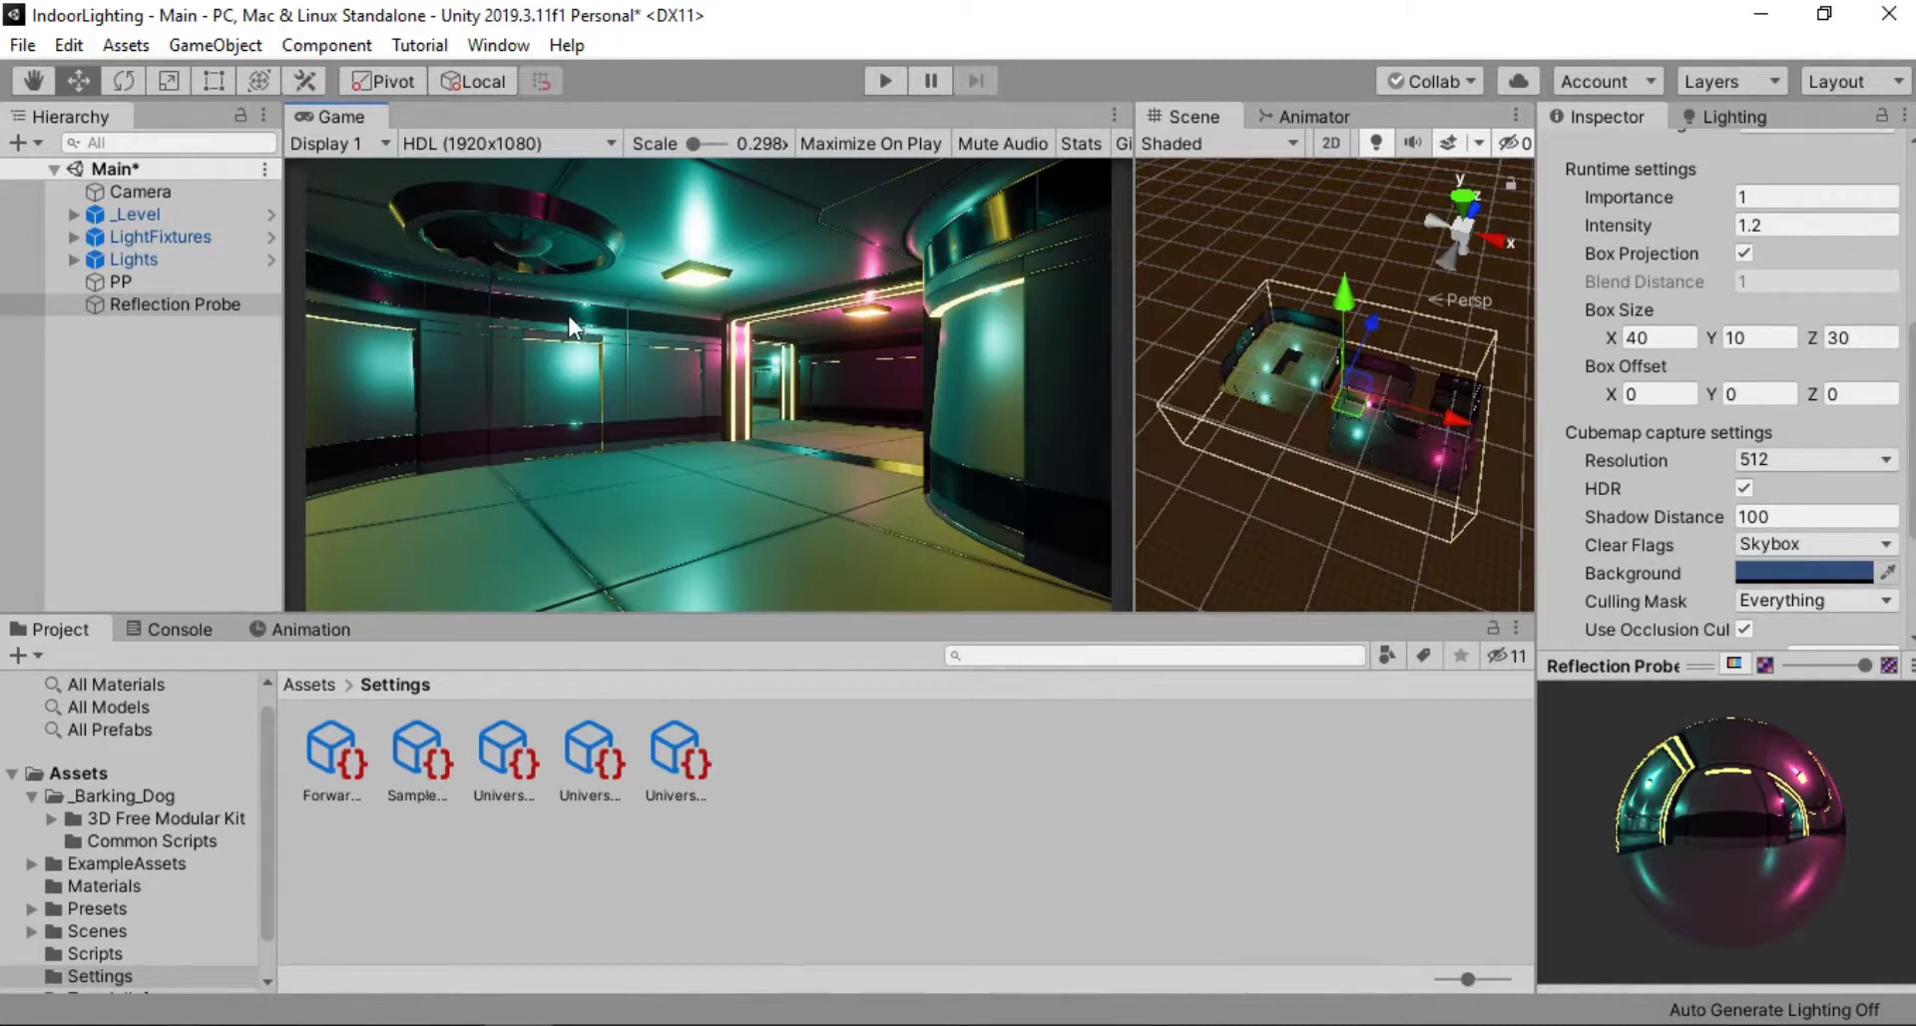
Set the light mode of all seven spotlights under Lights to Baked
{"action": "left_click", "coordinate": [1741, 112]}
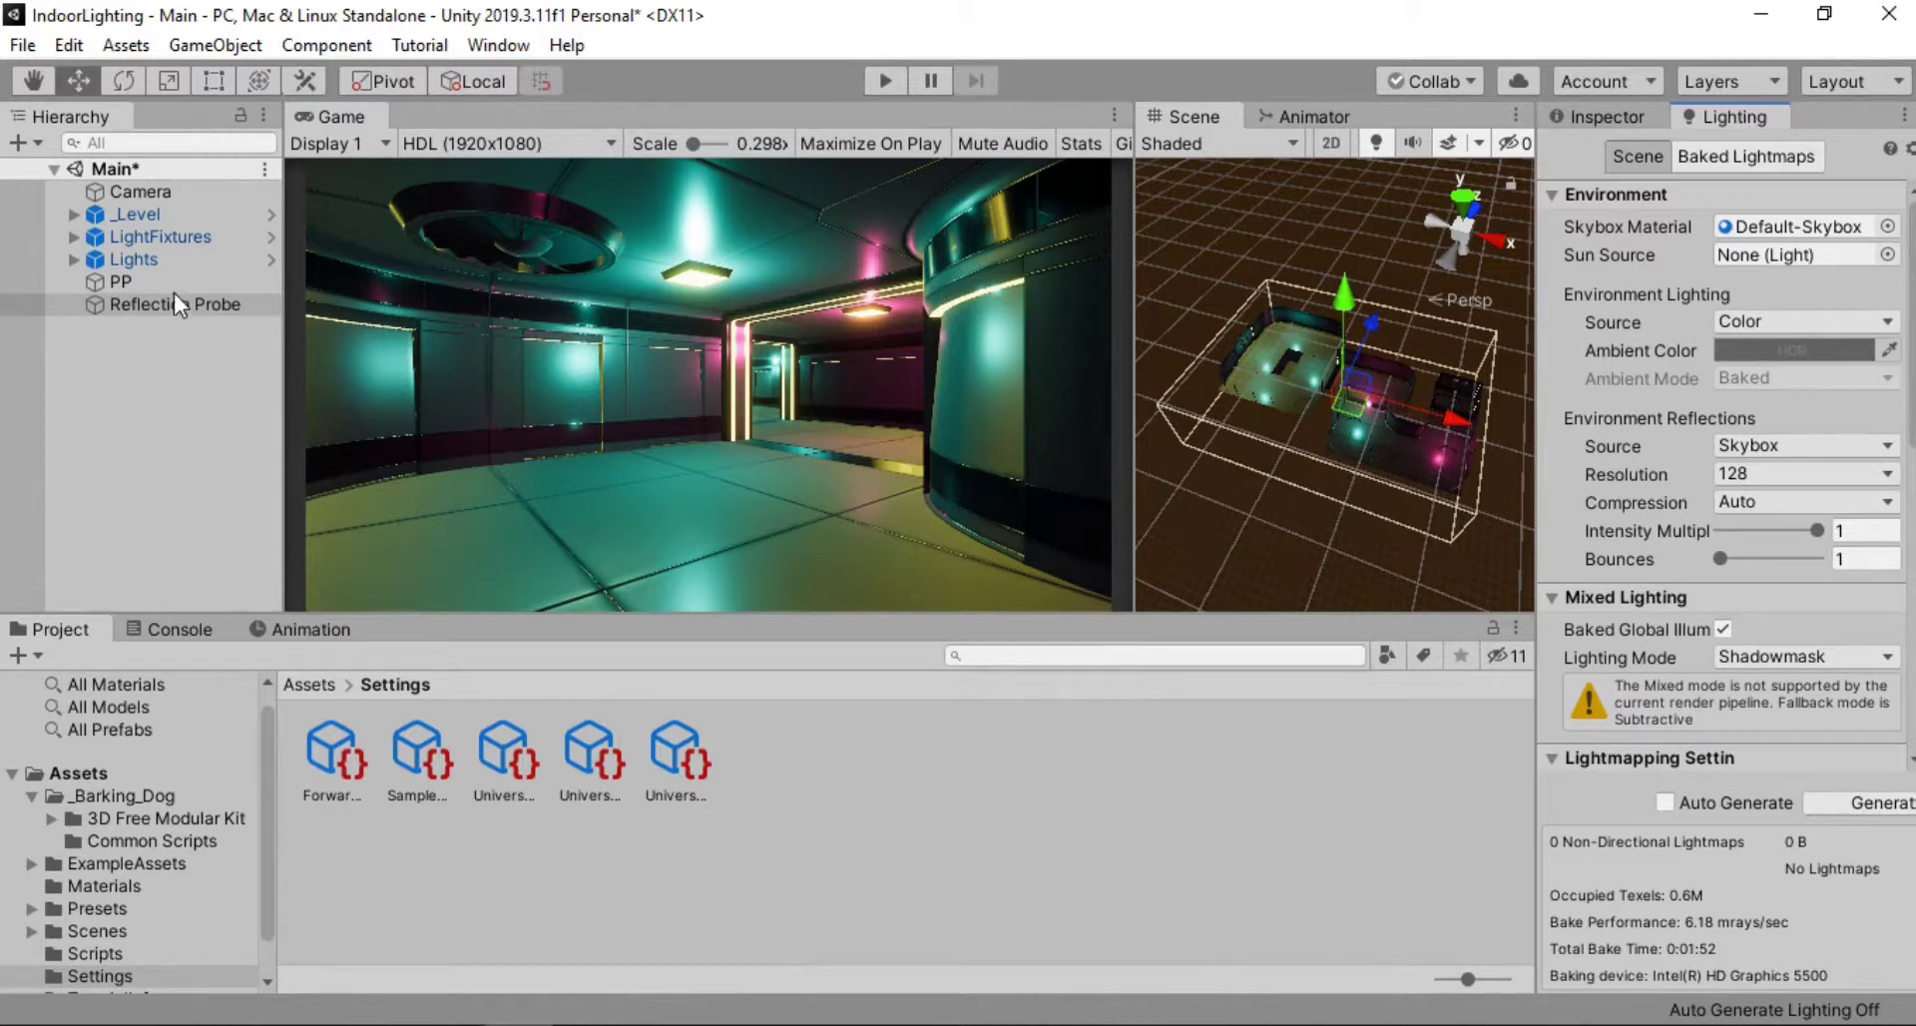
{"action": "left_click", "coordinate": [159, 252]}
{"action": "key", "text": "Right"}
{"action": "key", "text": "Down"}
{"action": "key", "text": "shift+Down"}
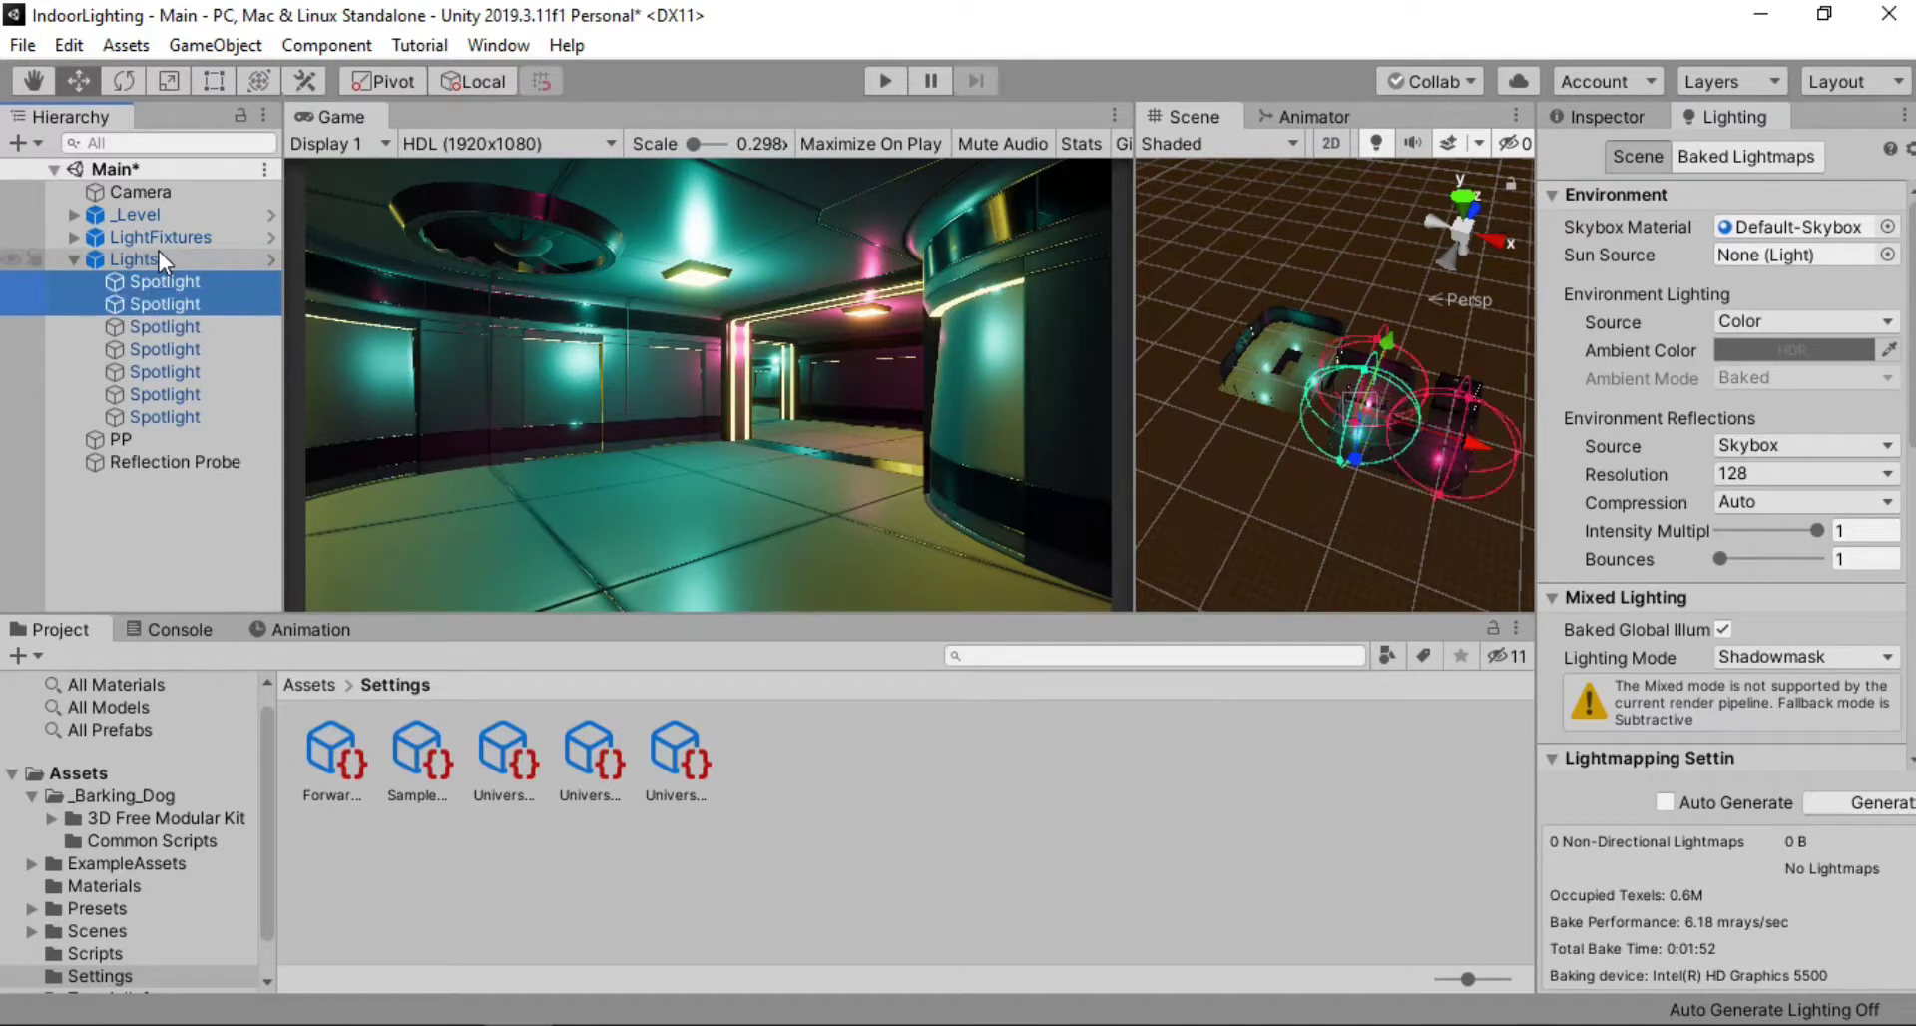
{"action": "key", "text": "shift+Down"}
{"action": "key", "text": "shift+Down"}
{"action": "key", "text": "shift+Down"}
{"action": "key", "text": "shift+Down"}
{"action": "key", "text": "shift+Down"}
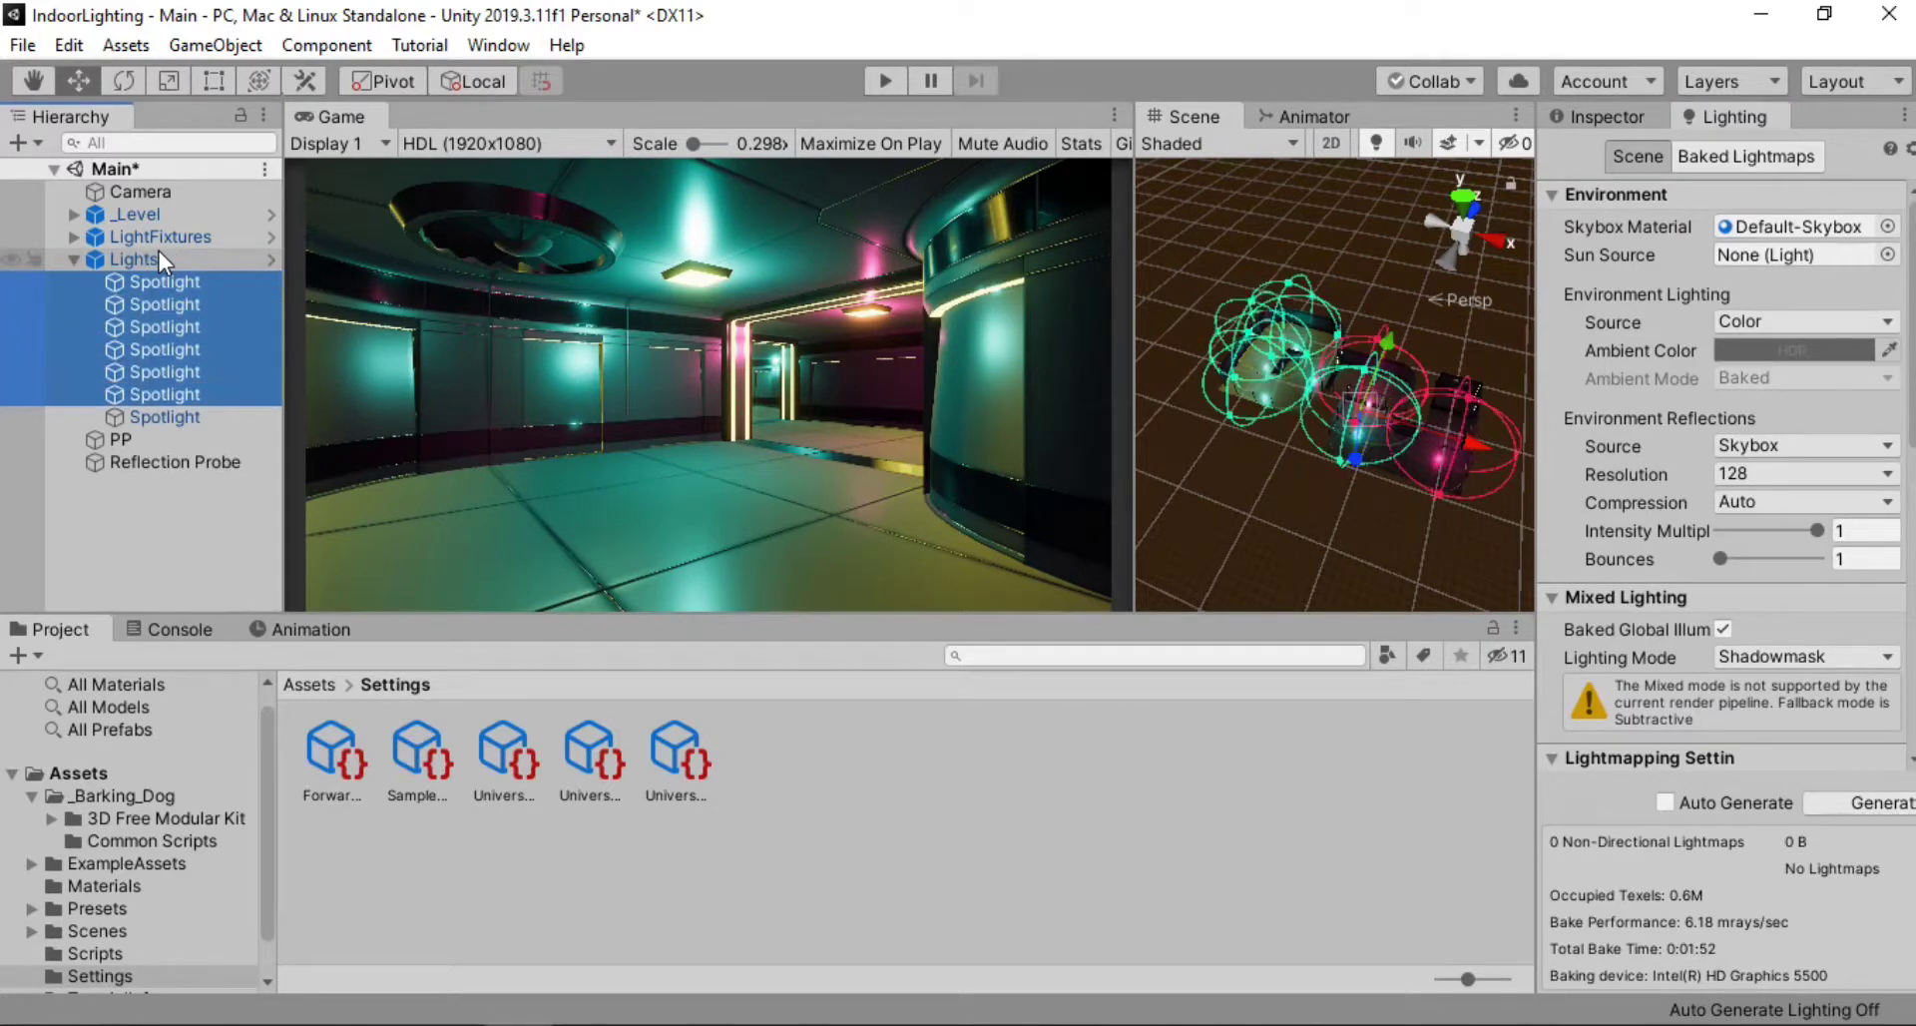
{"action": "left_click", "coordinate": [1579, 116]}
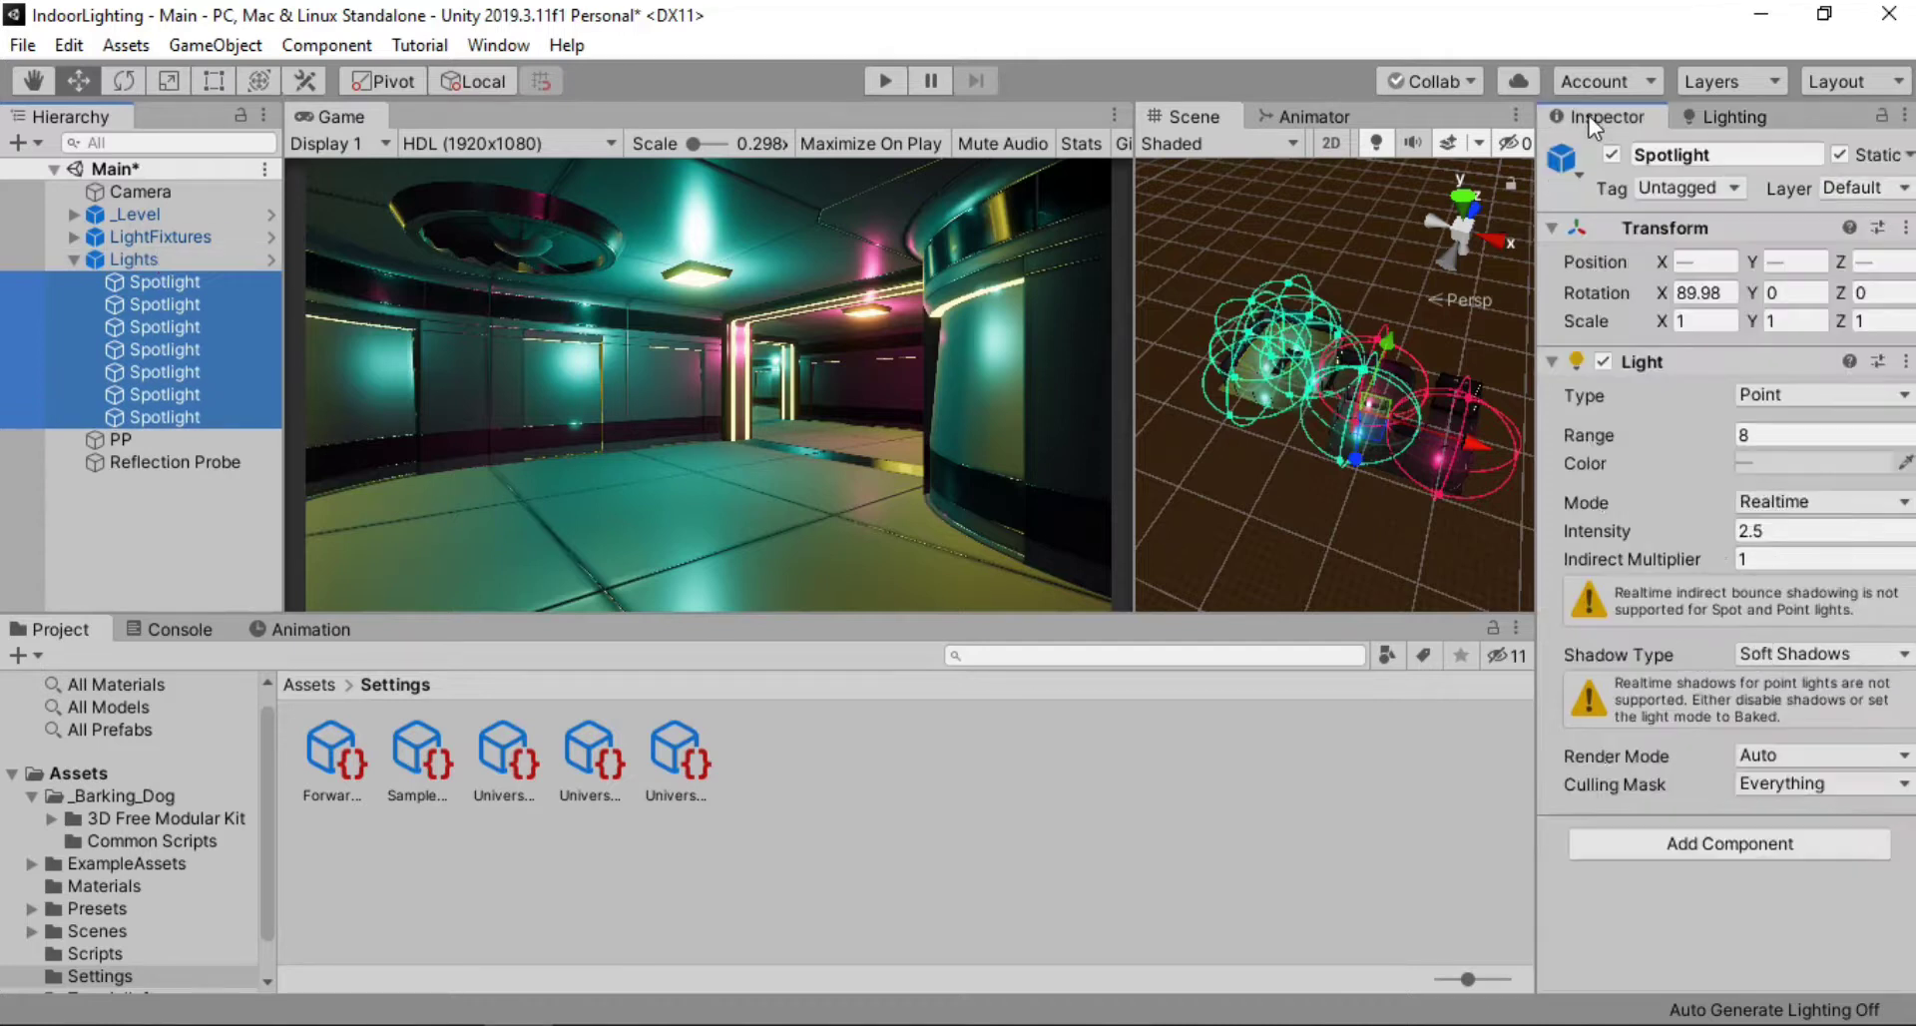
{"action": "left_click", "coordinate": [1810, 504]}
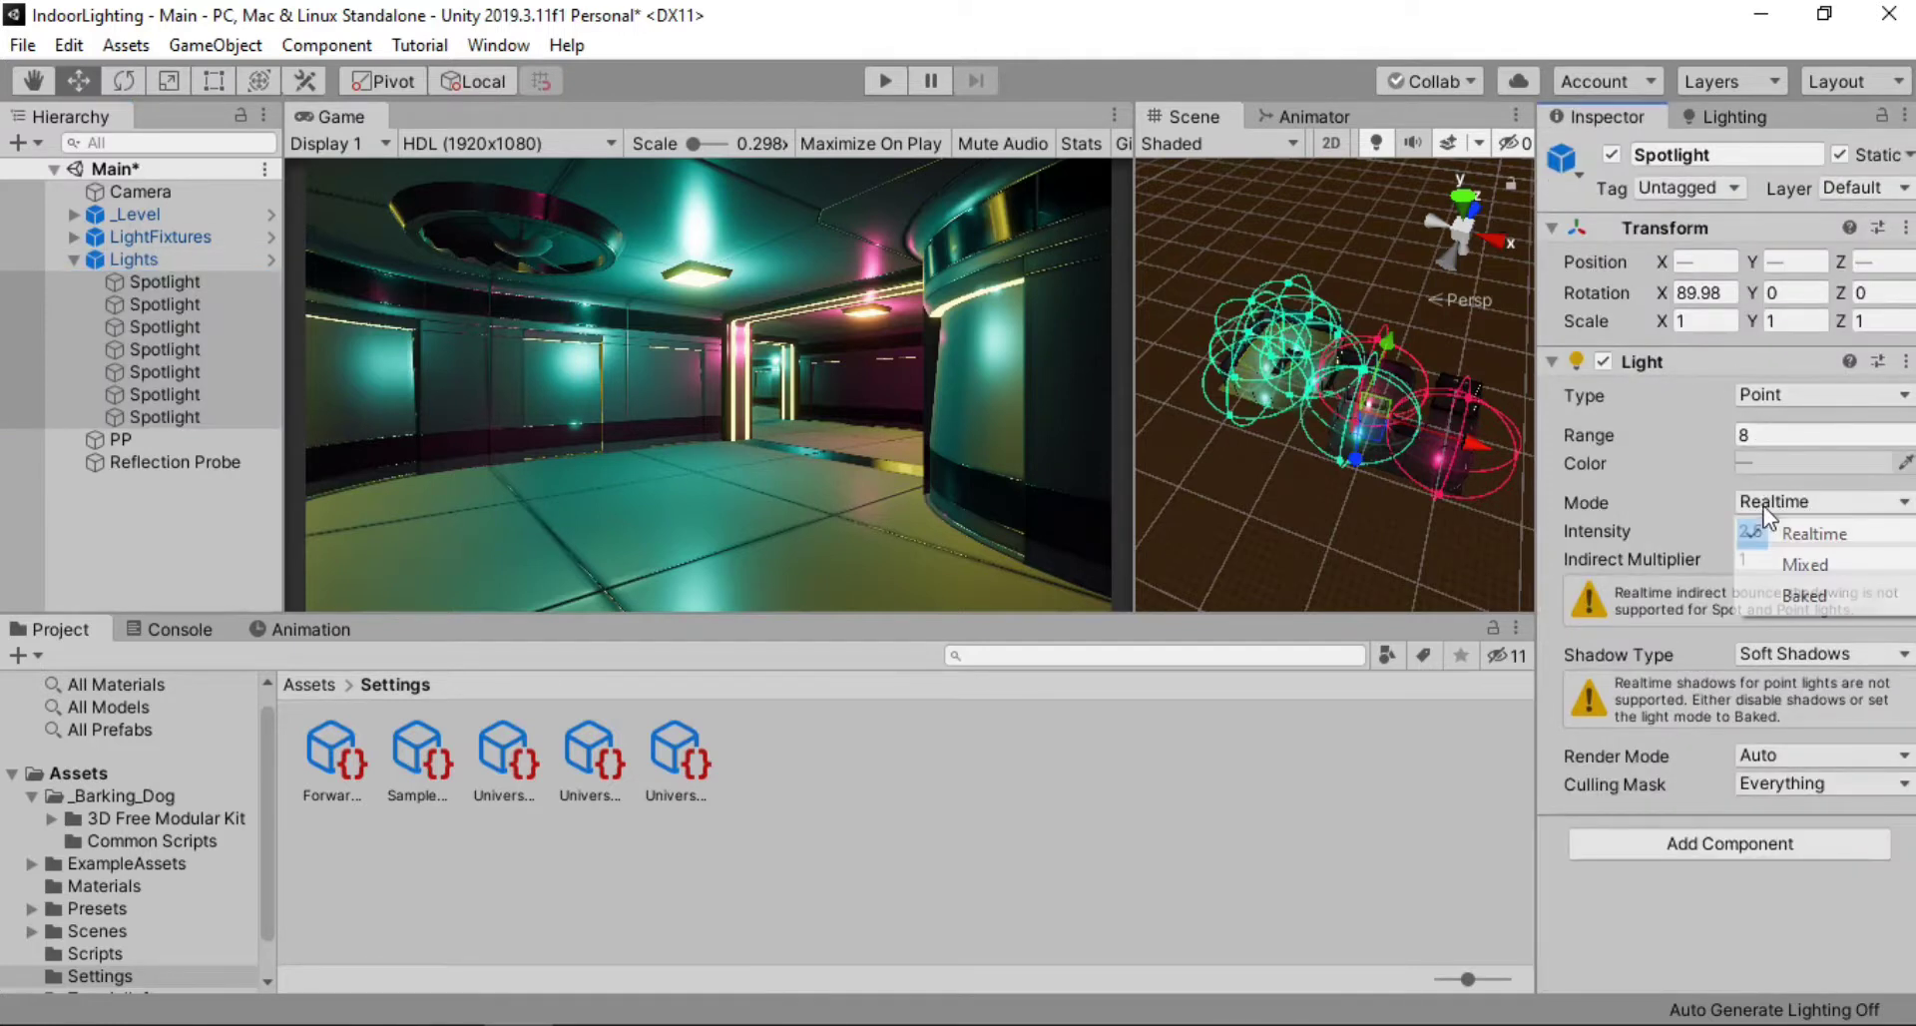
{"action": "left_click", "coordinate": [1816, 597]}
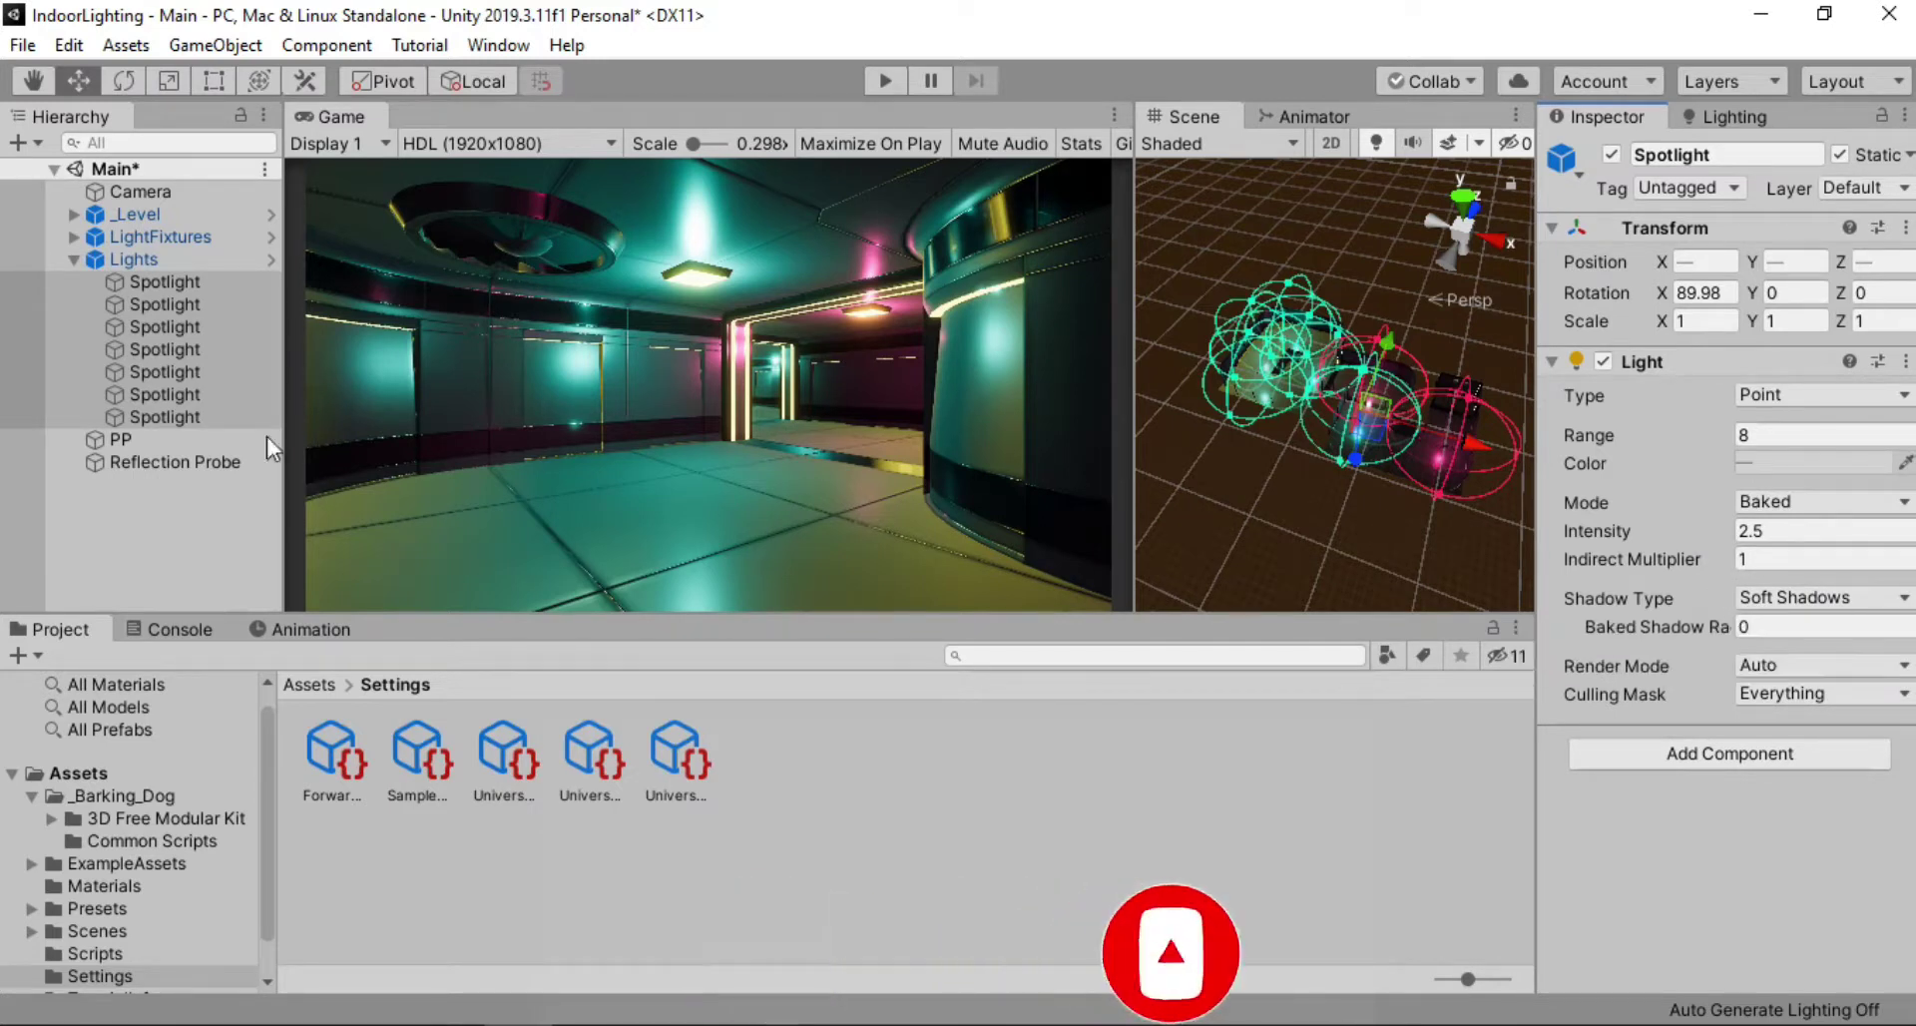
Collapse the Lights group and set the Reflection Probe's type to Baked
{"action": "left_click", "coordinate": [75, 262]}
{"action": "left_click", "coordinate": [155, 306]}
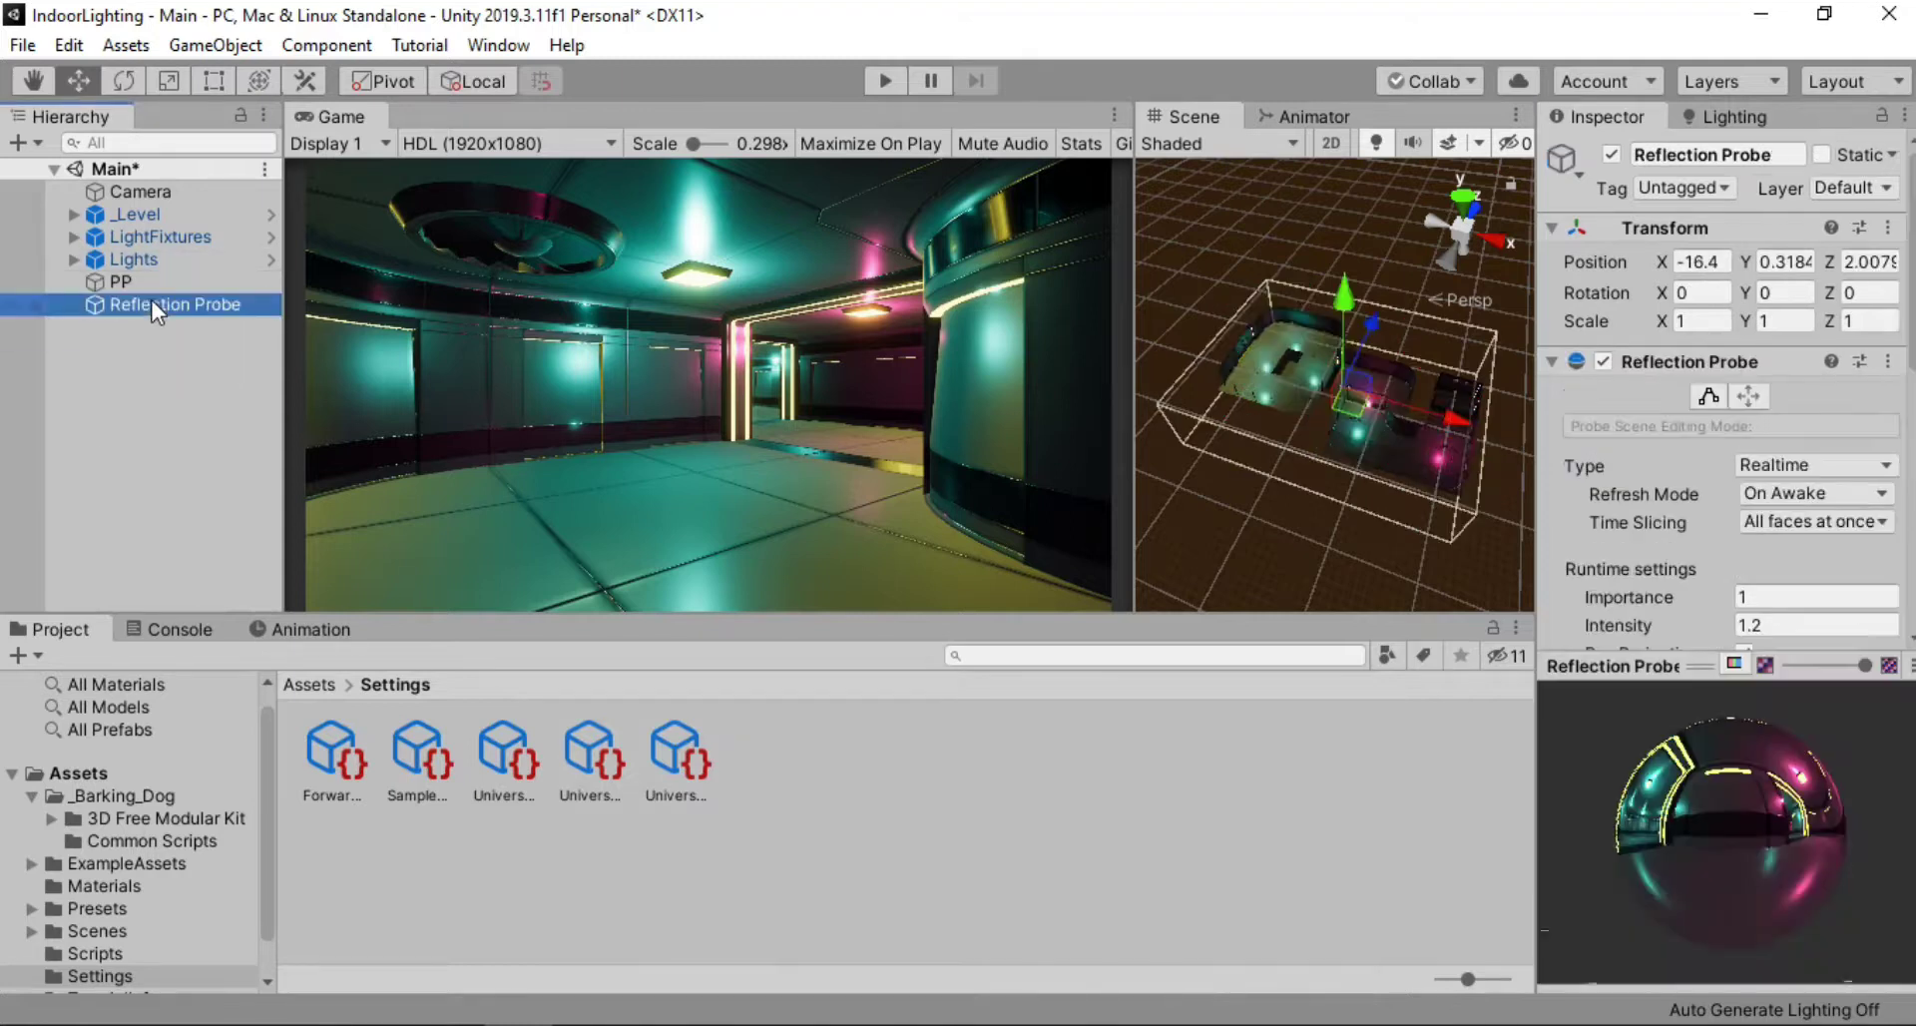
{"action": "left_click", "coordinate": [1794, 464]}
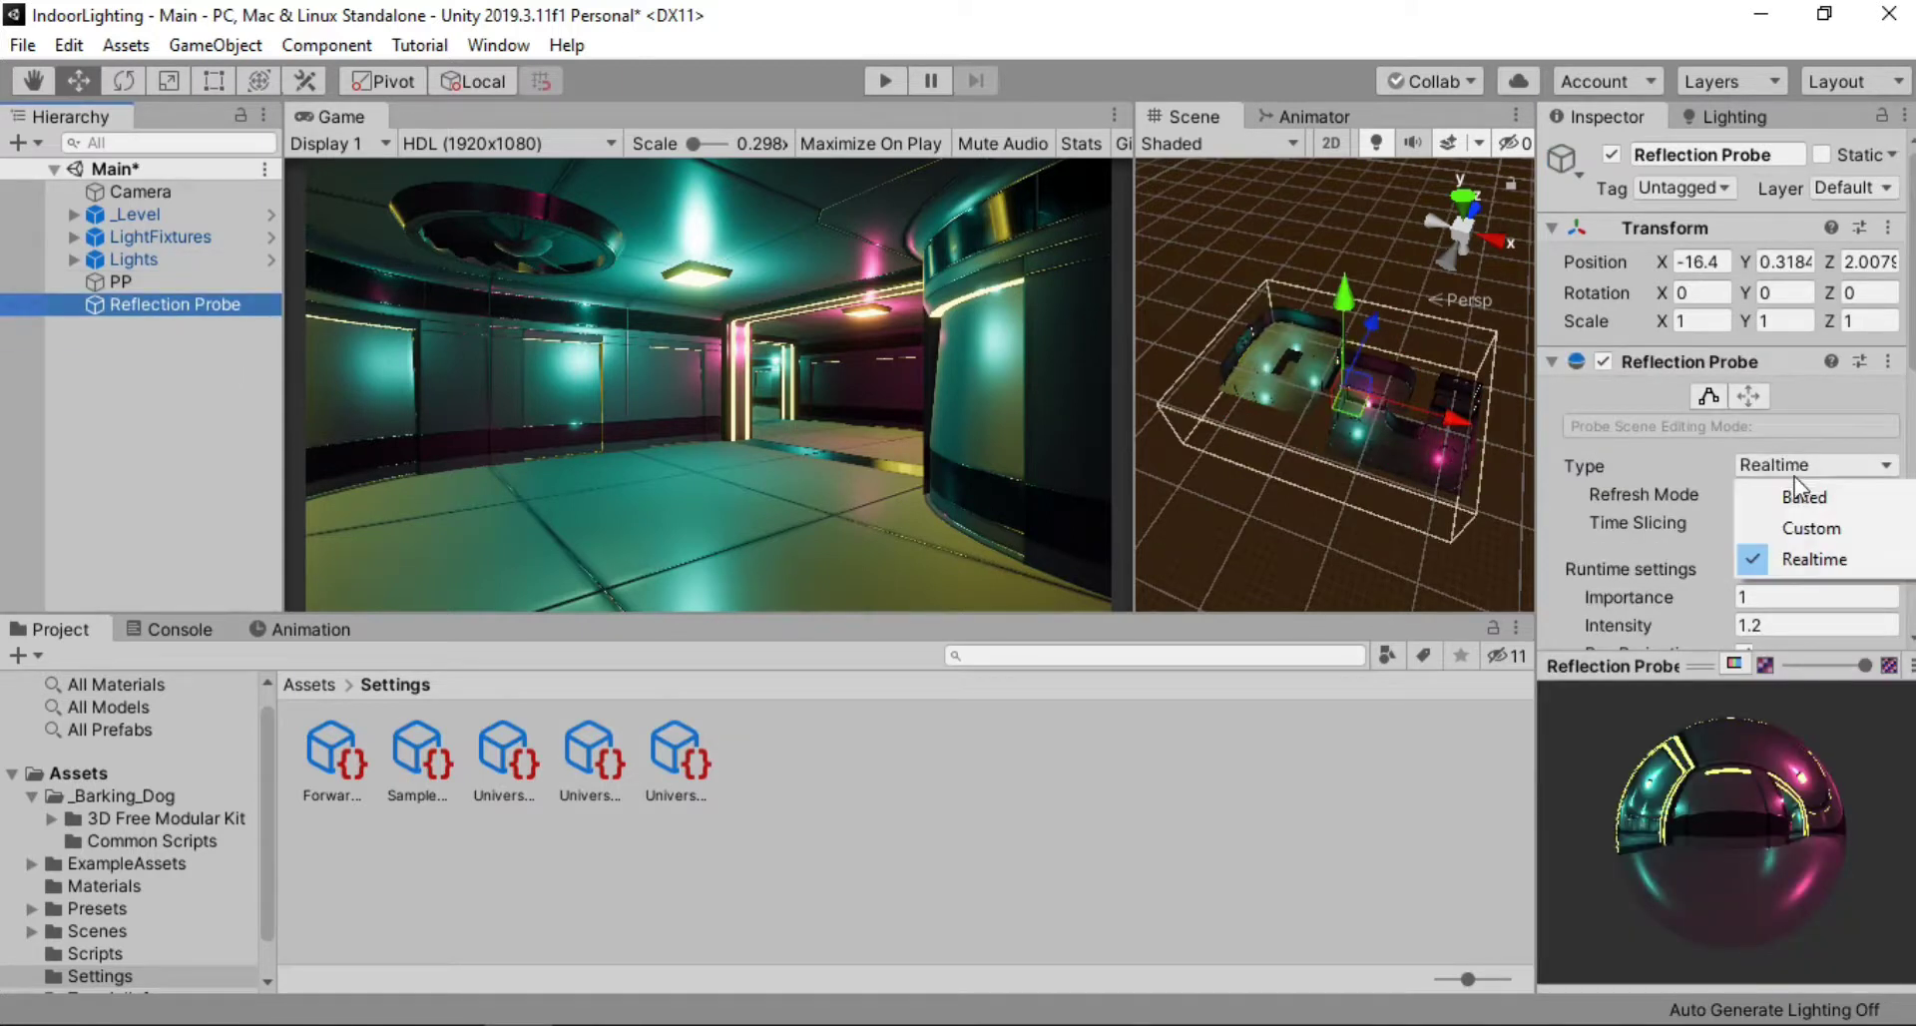
{"action": "left_click", "coordinate": [1811, 499]}
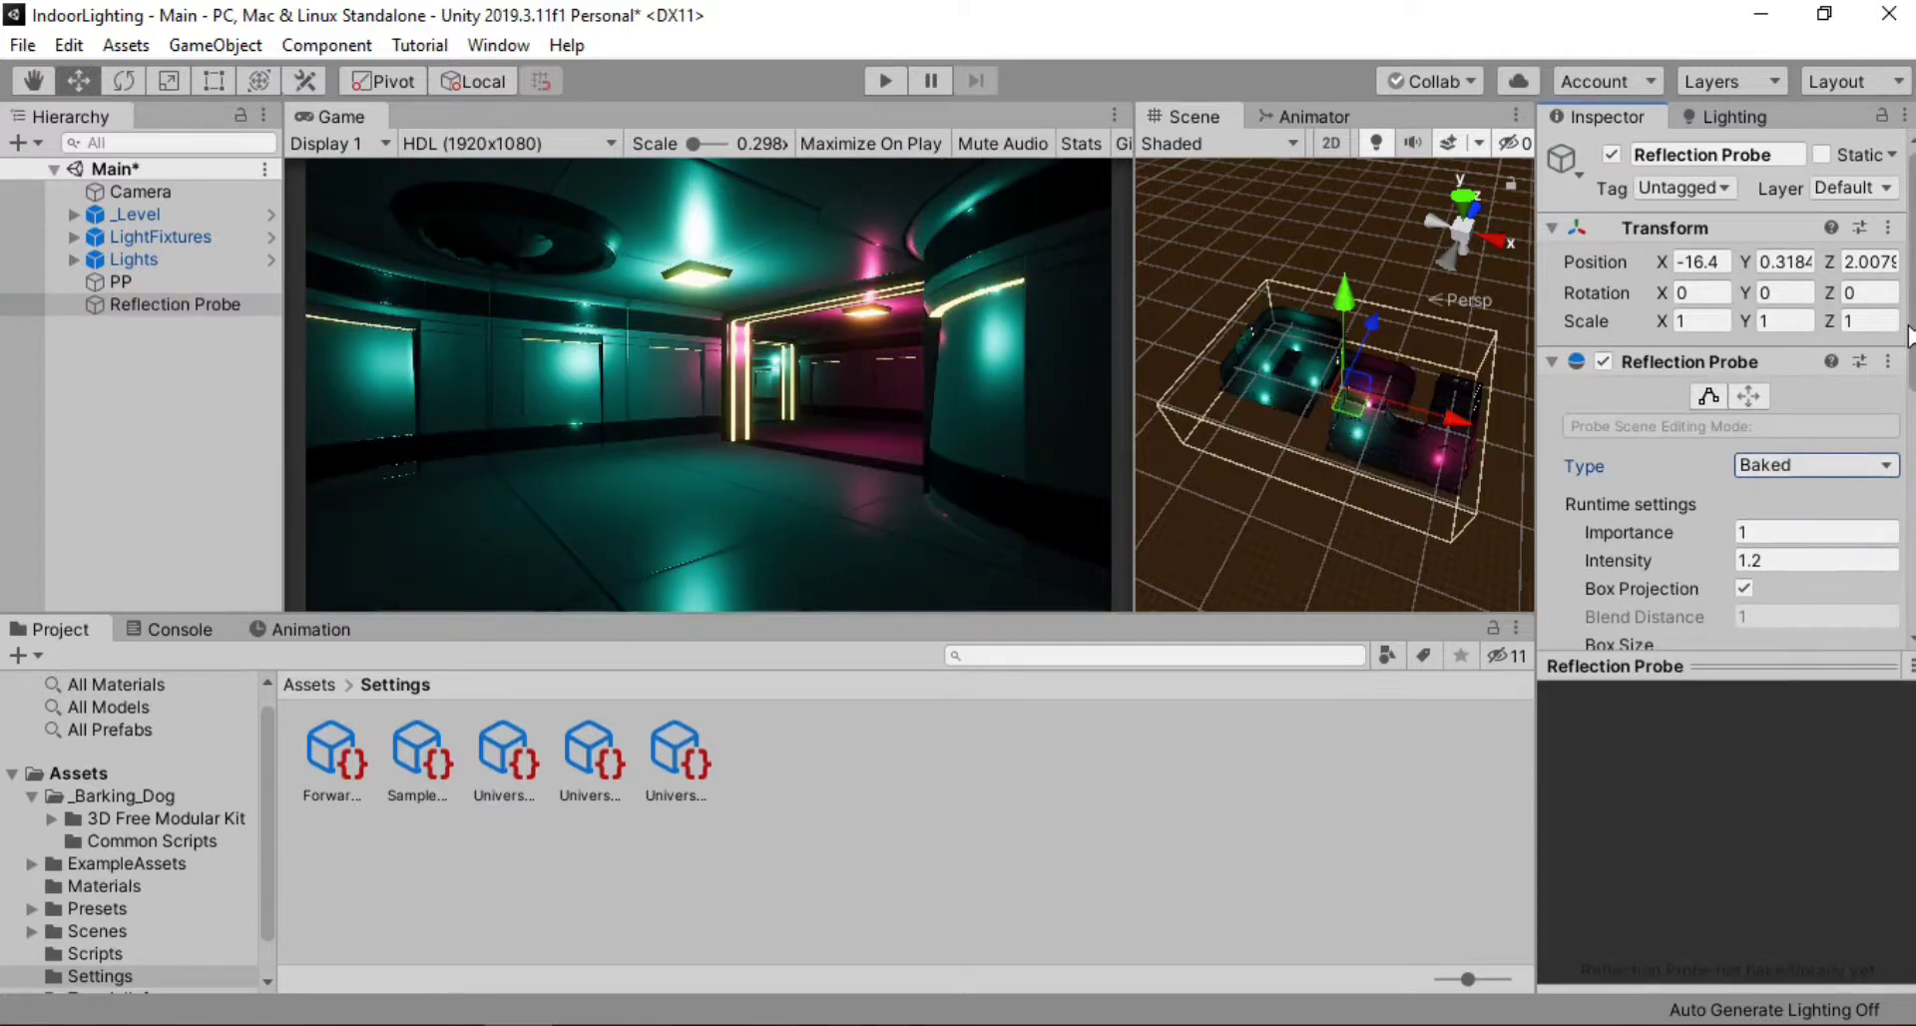
{"action": "scroll", "coordinate": [1721, 379], "scroll_direction": "down", "scroll_amount": 5}
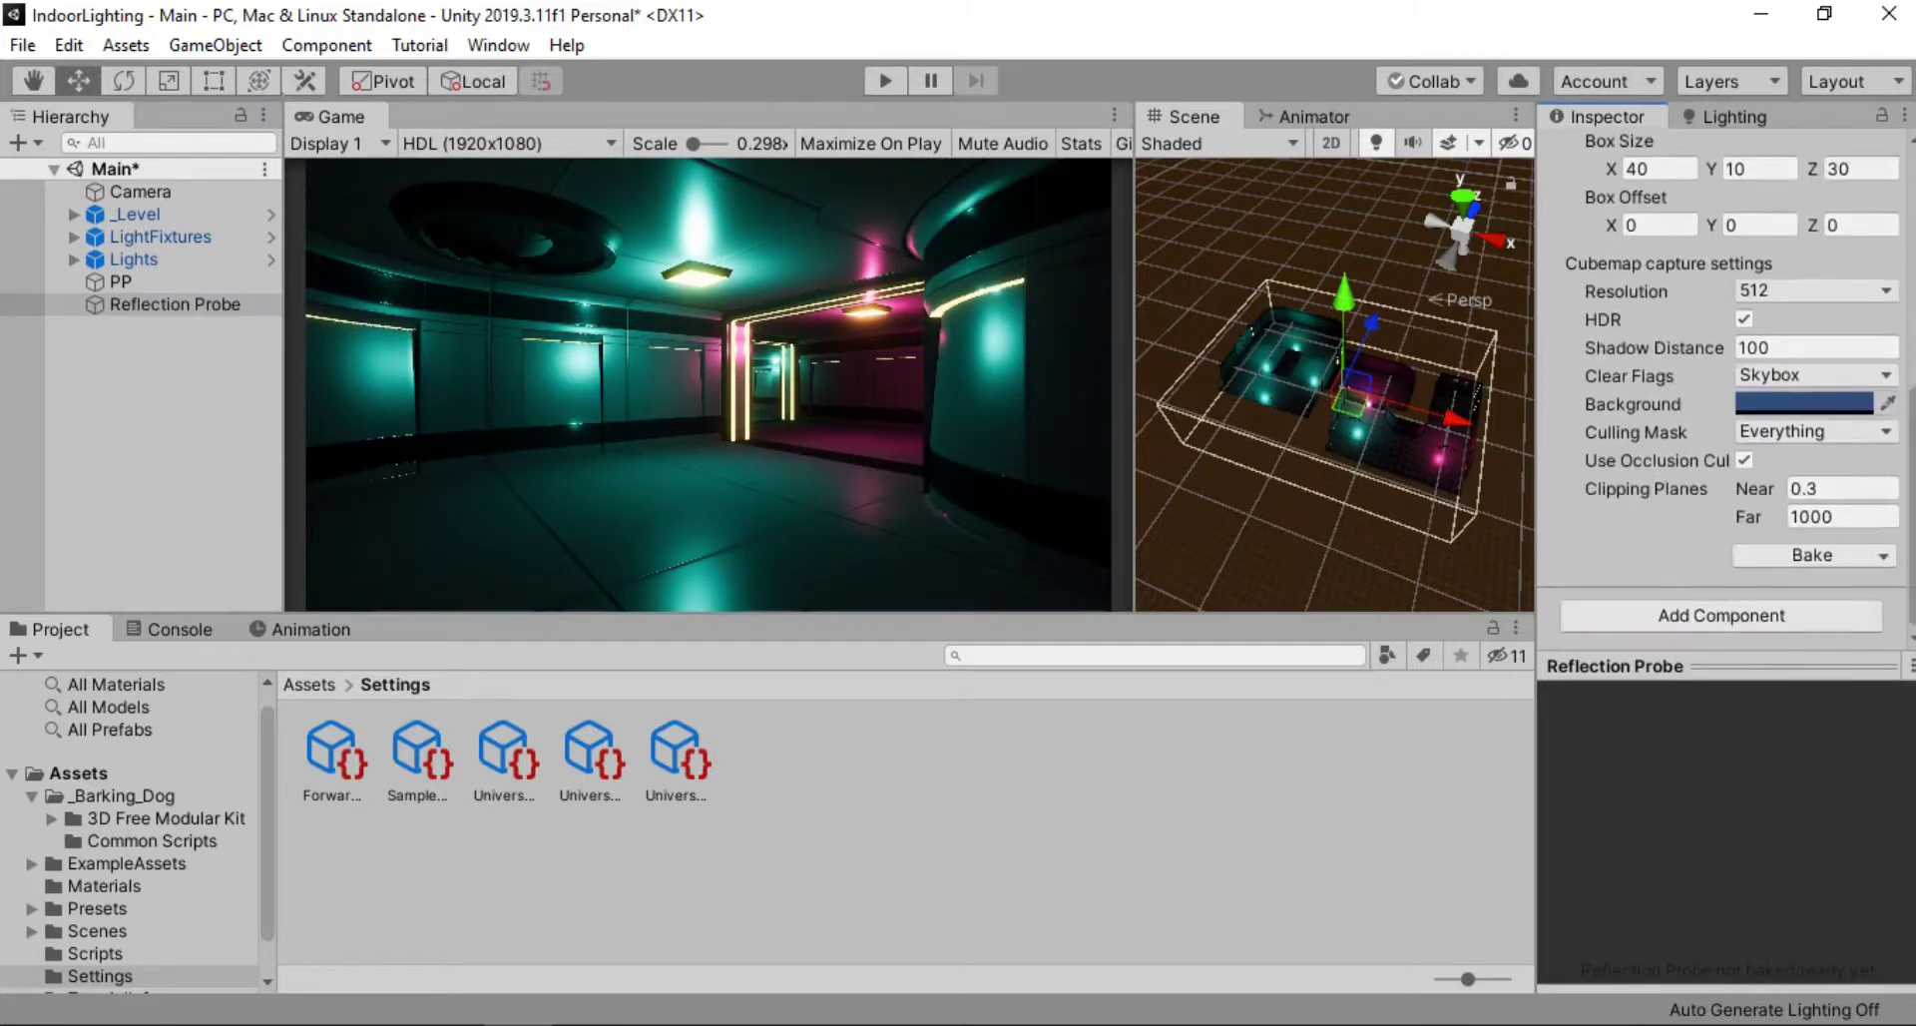
Check the Static setting on the _Level object and its child meshes
{"action": "left_click", "coordinate": [163, 210]}
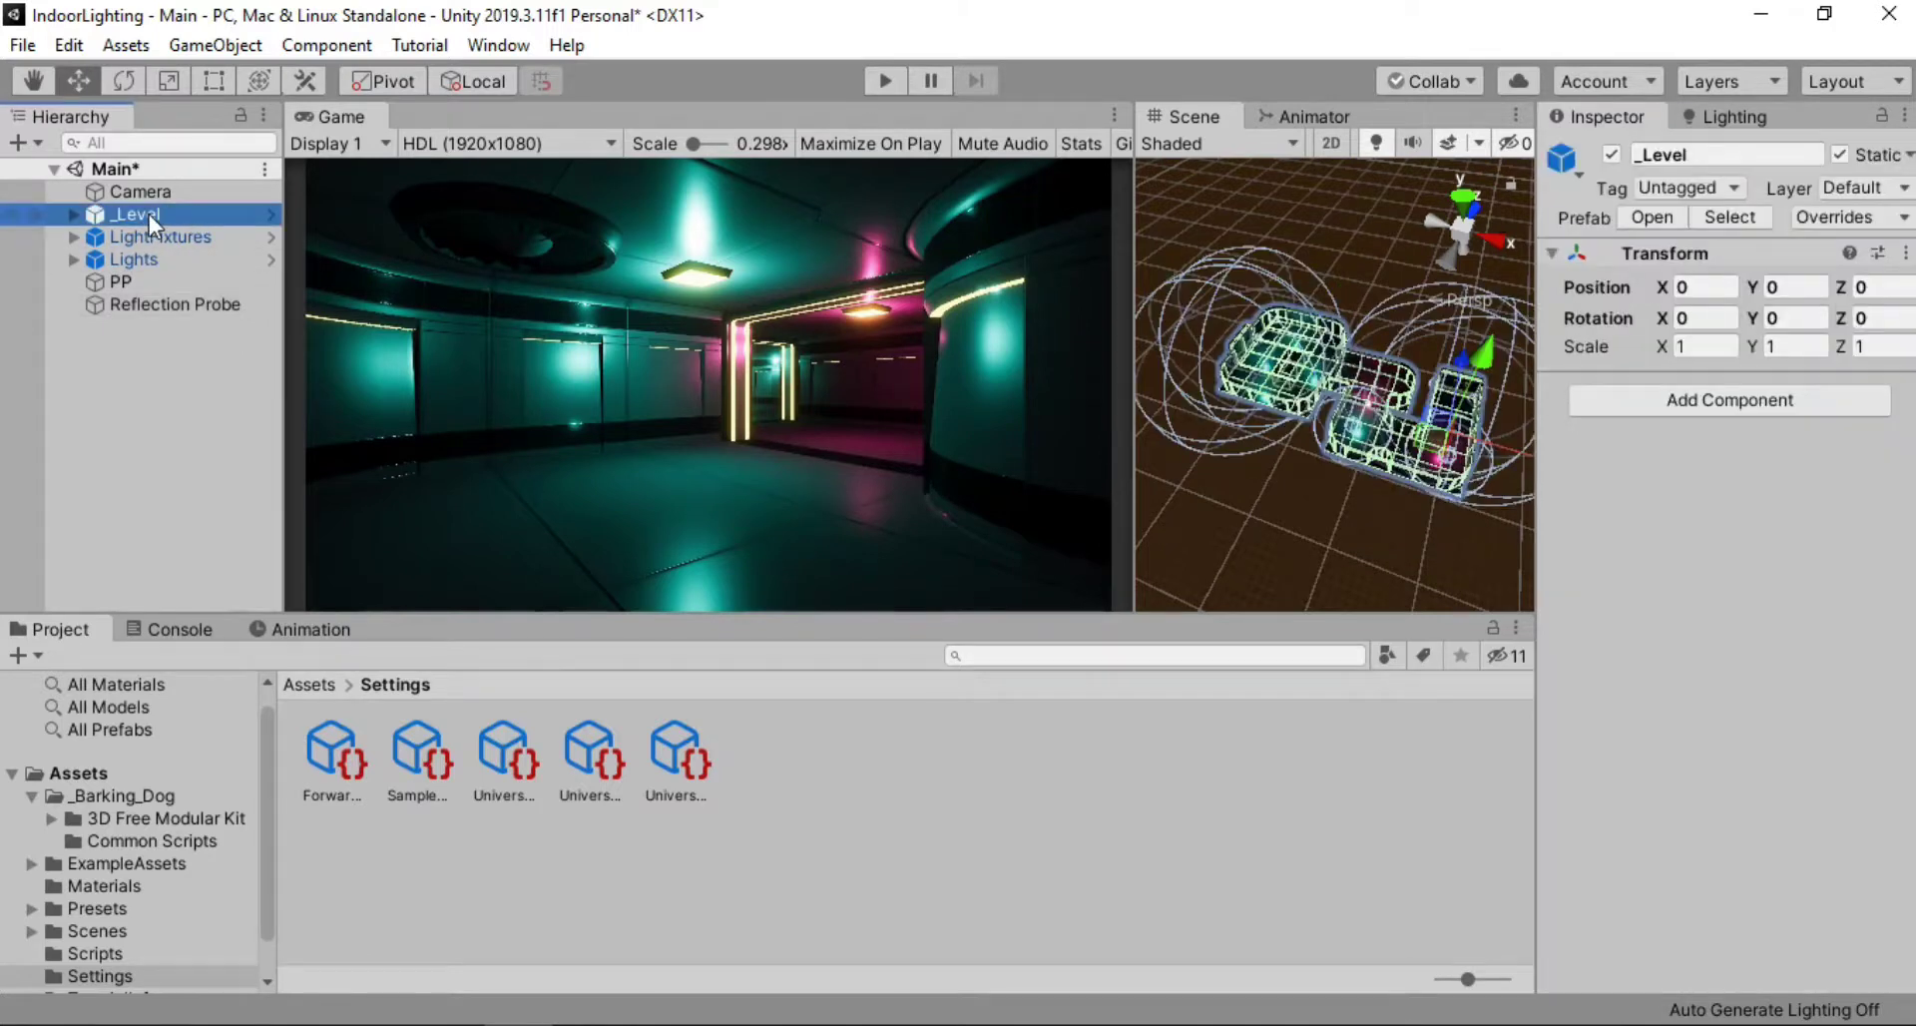
{"action": "key", "text": "Right"}
{"action": "key", "text": "Down"}
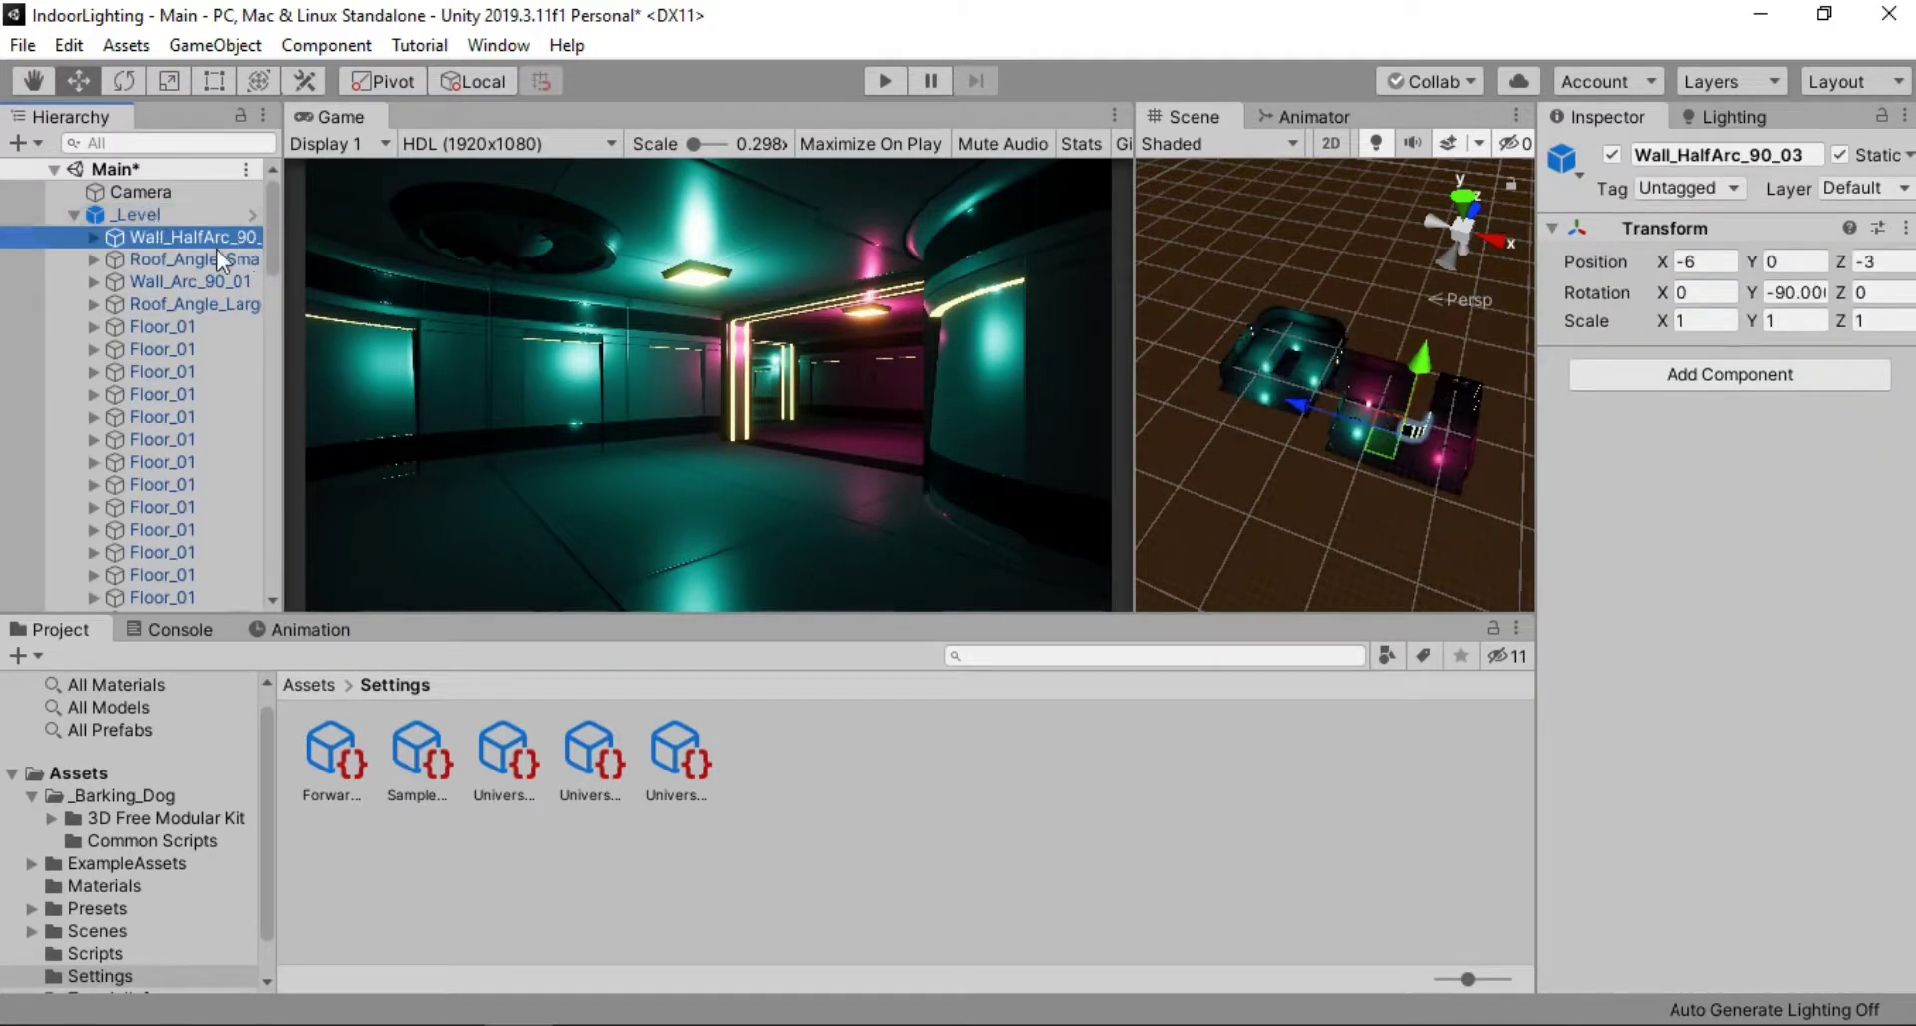
{"action": "left_click", "coordinate": [75, 211]}
{"action": "left_click", "coordinate": [75, 214]}
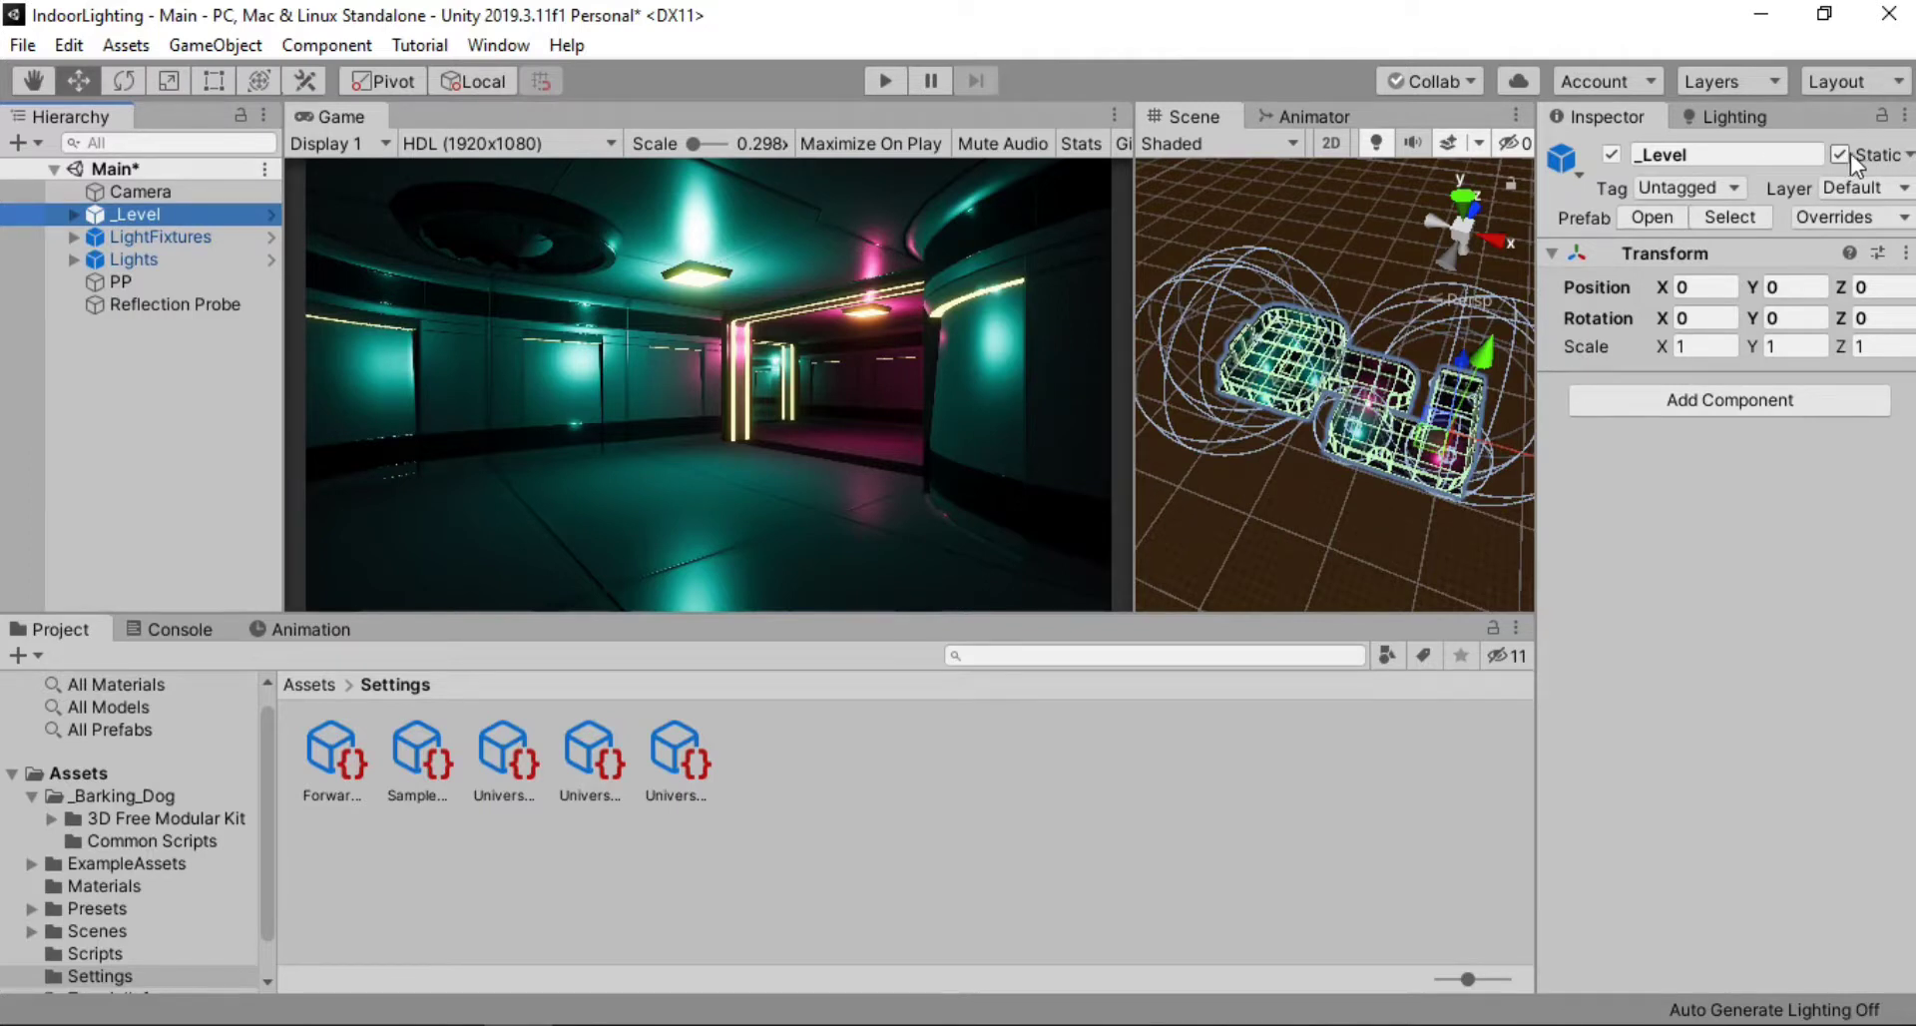
{"action": "left_click", "coordinate": [198, 418]}
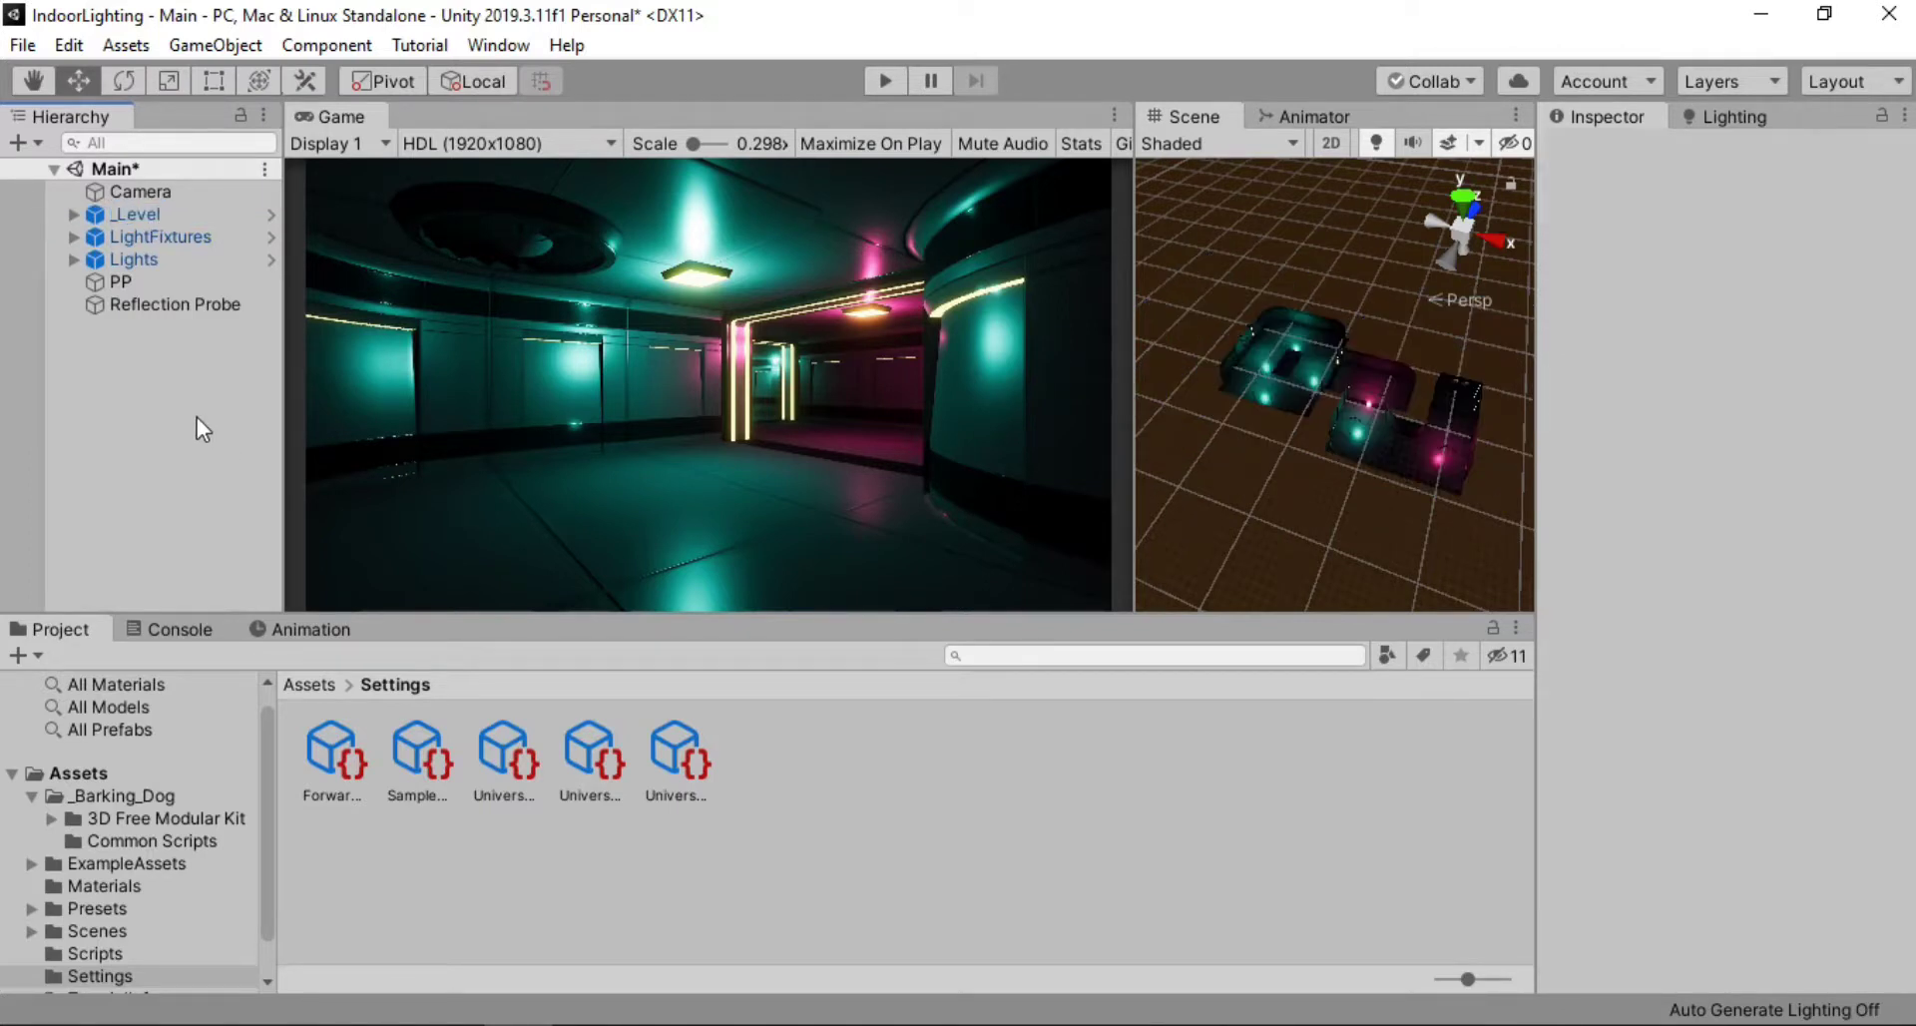
Set the scene's mixed lighting mode to Baked Indirect and collapse the Mixed Lighting settings
{"action": "left_click", "coordinate": [1706, 113]}
{"action": "left_click_drag", "start_coordinate": [1532, 315], "coordinate": [1374, 315]}
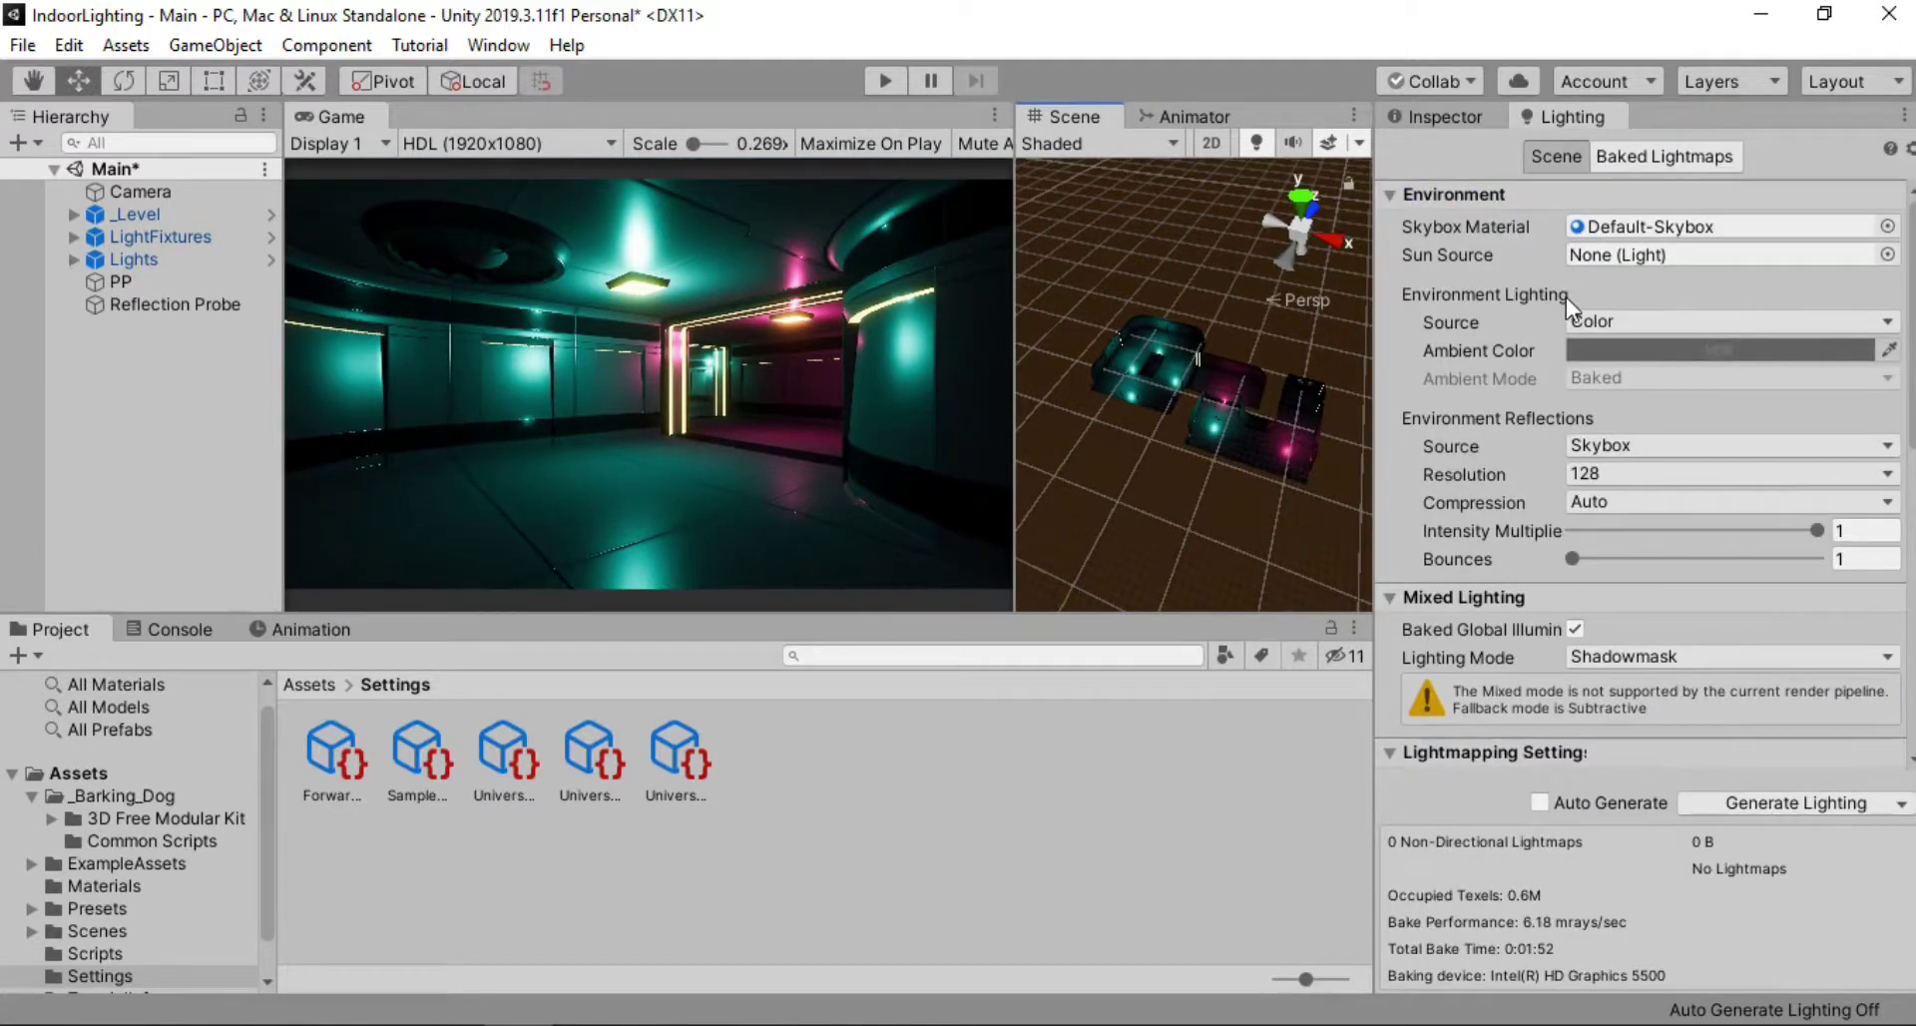
{"action": "scroll", "coordinate": [1619, 304], "scroll_direction": "down", "scroll_amount": 5}
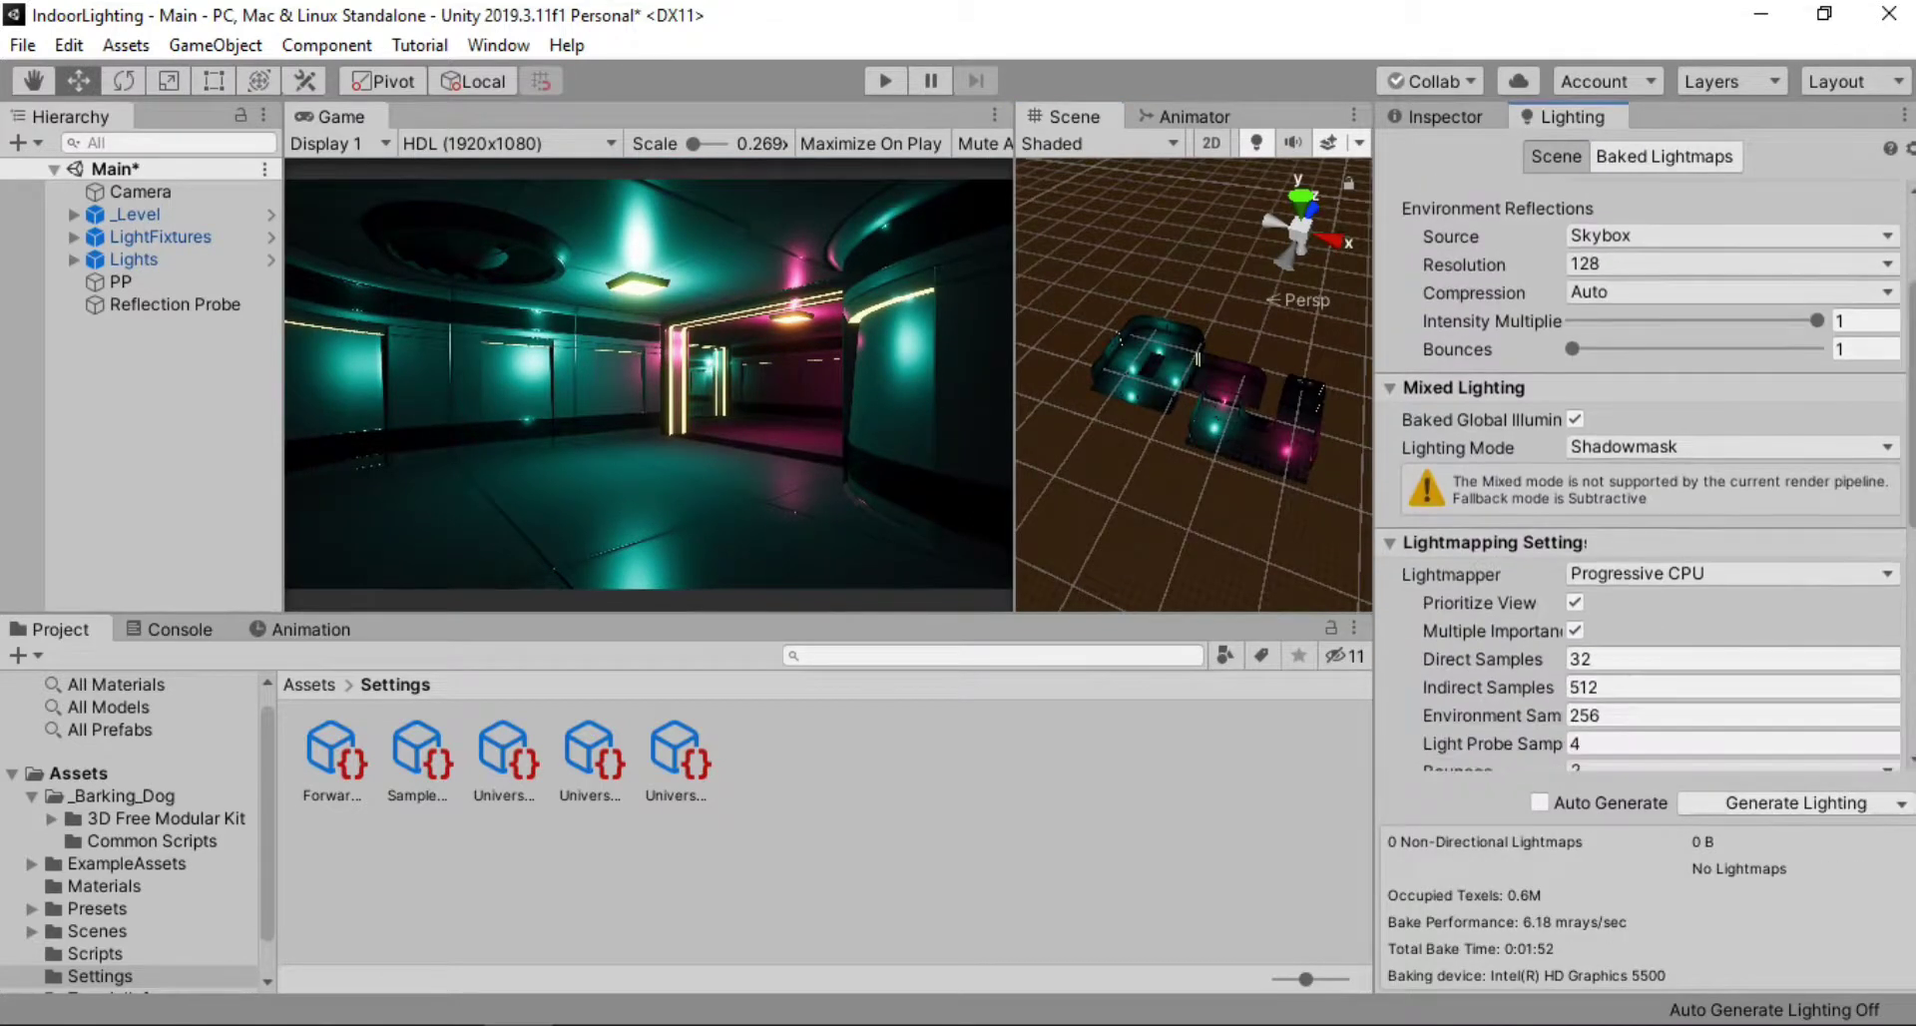
{"action": "scroll", "coordinate": [1642, 469], "scroll_direction": "up", "scroll_amount": 4}
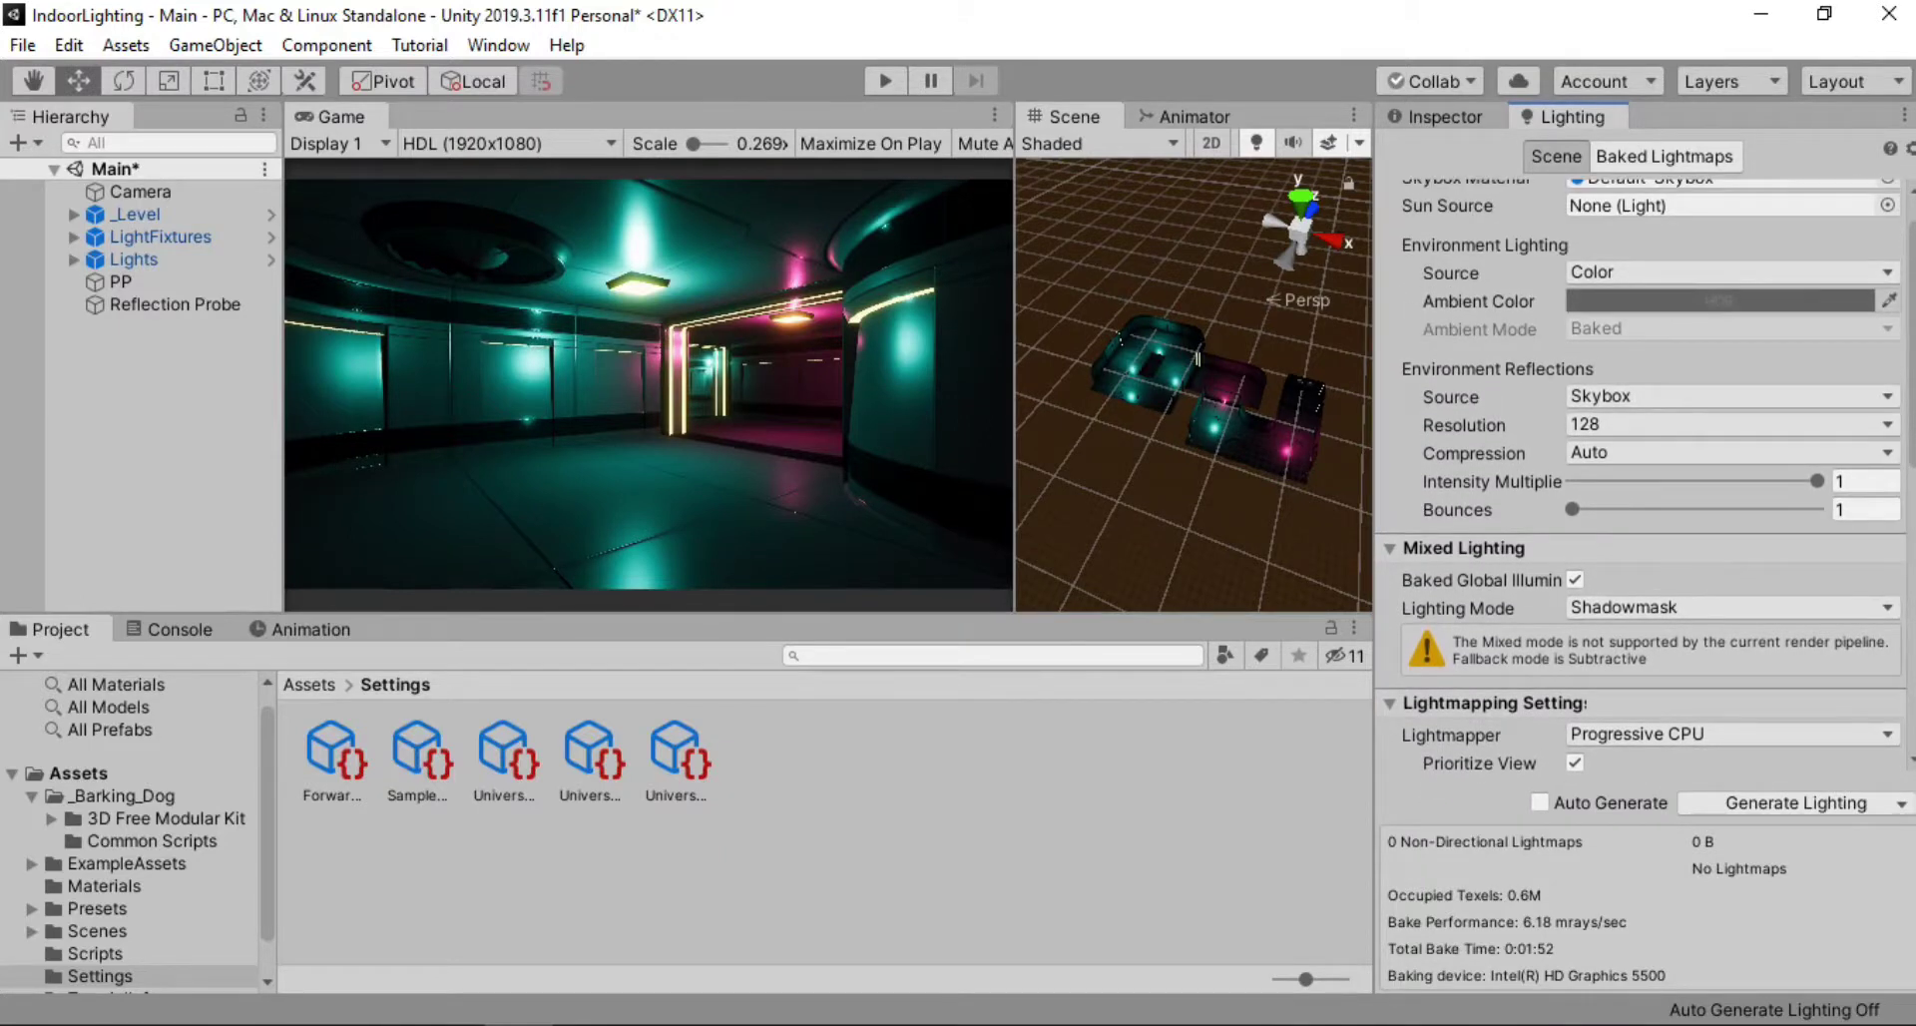
{"action": "scroll", "coordinate": [1531, 357], "scroll_direction": "down", "scroll_amount": 6}
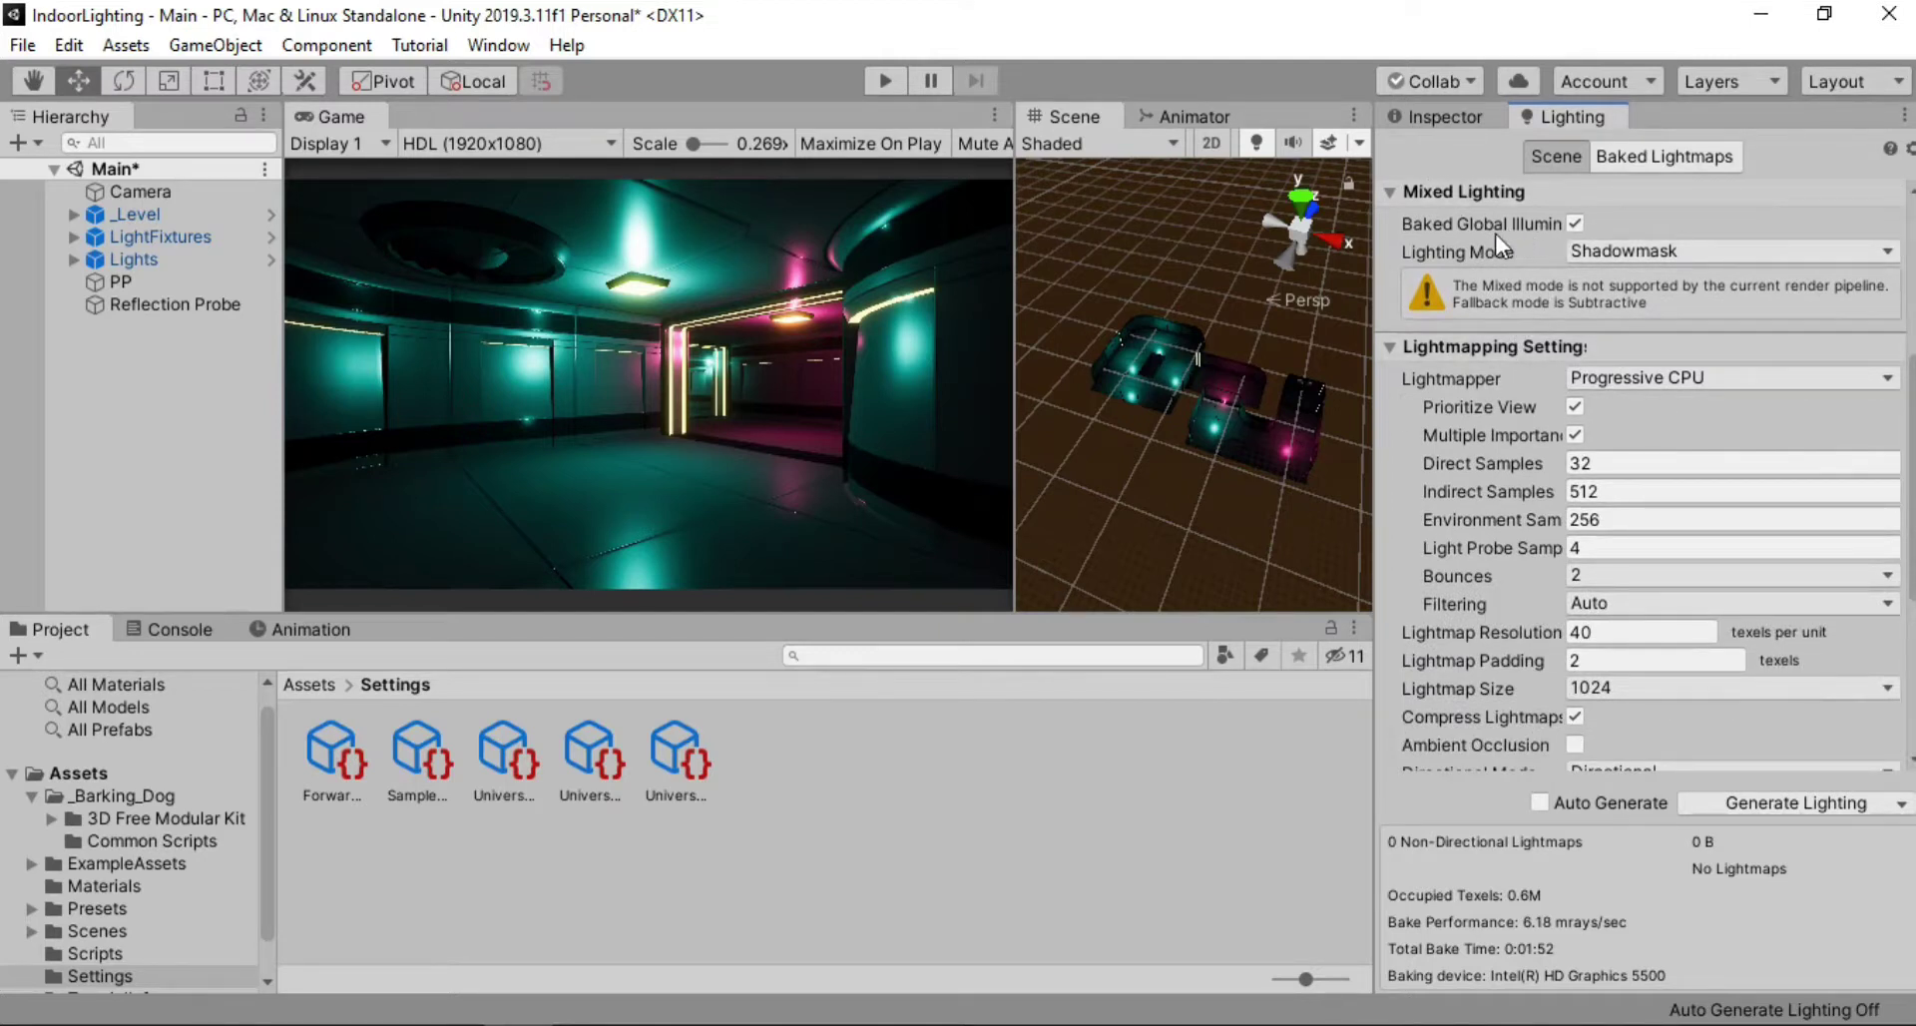
{"action": "left_click", "coordinate": [1655, 254]}
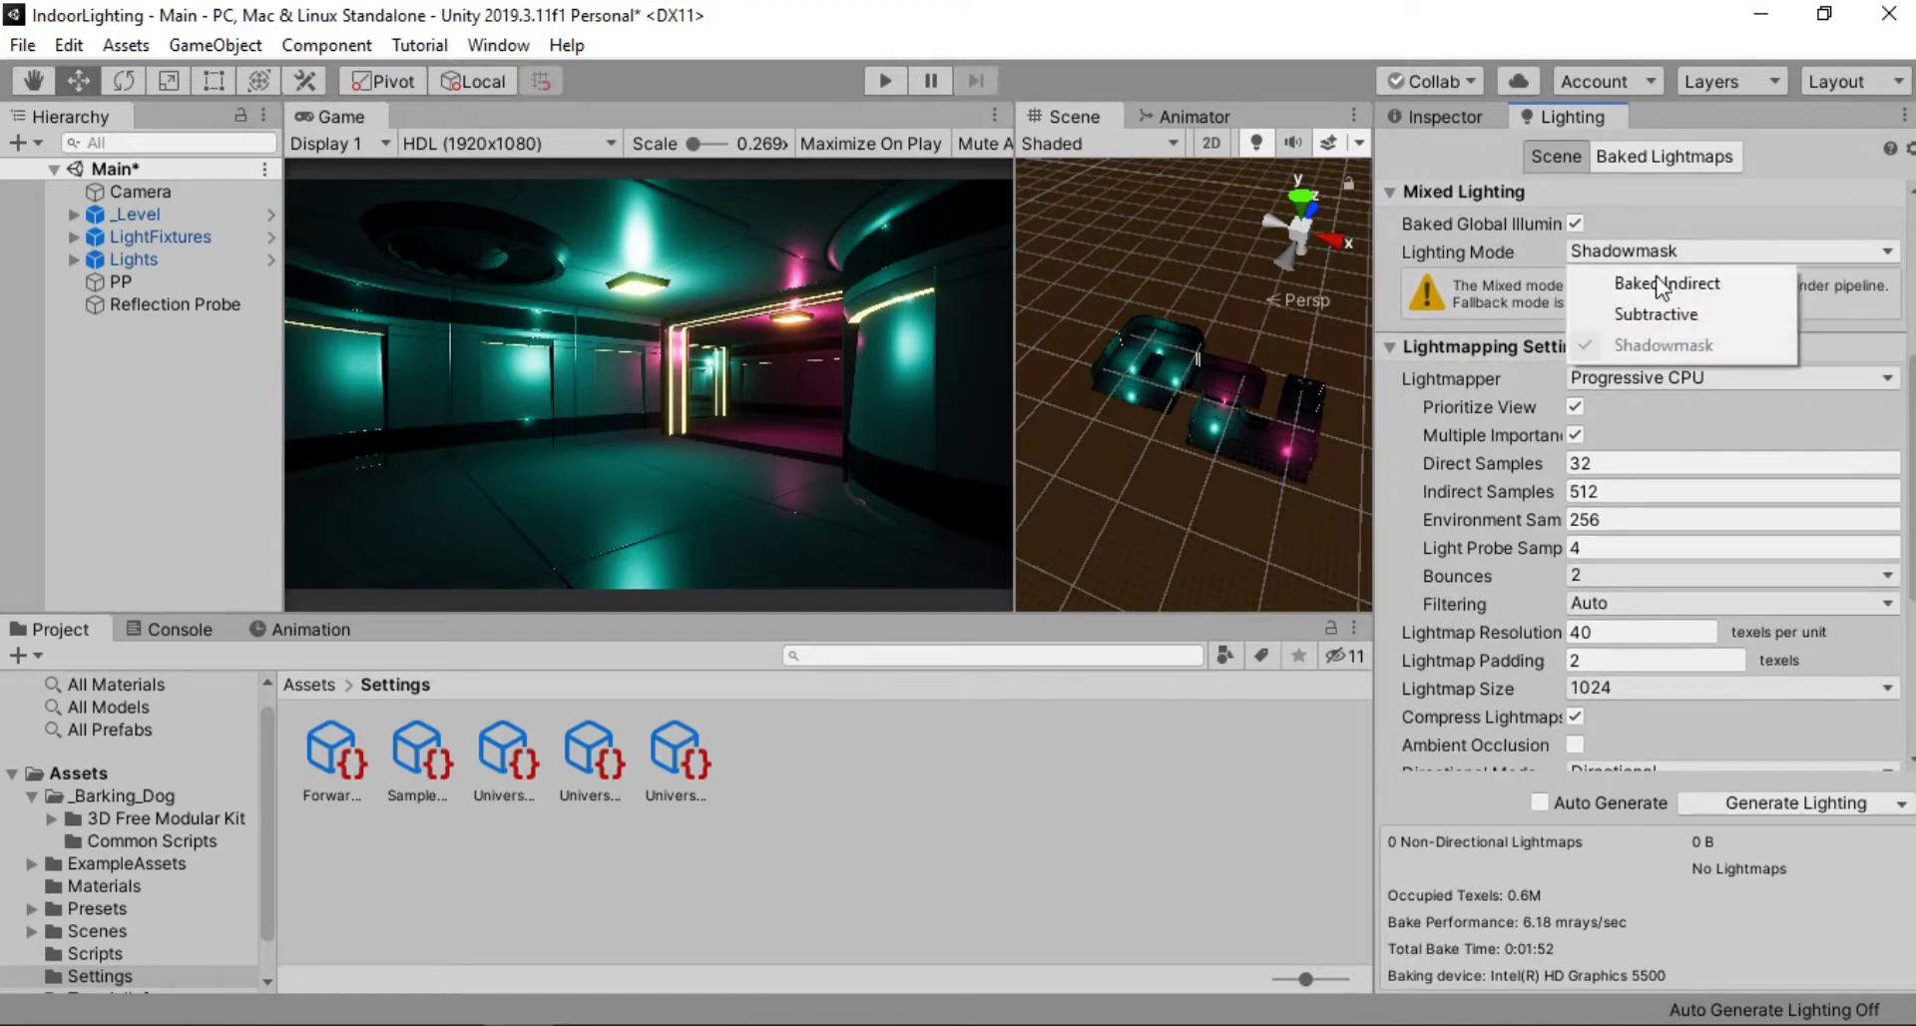
{"action": "left_click", "coordinate": [1664, 284]}
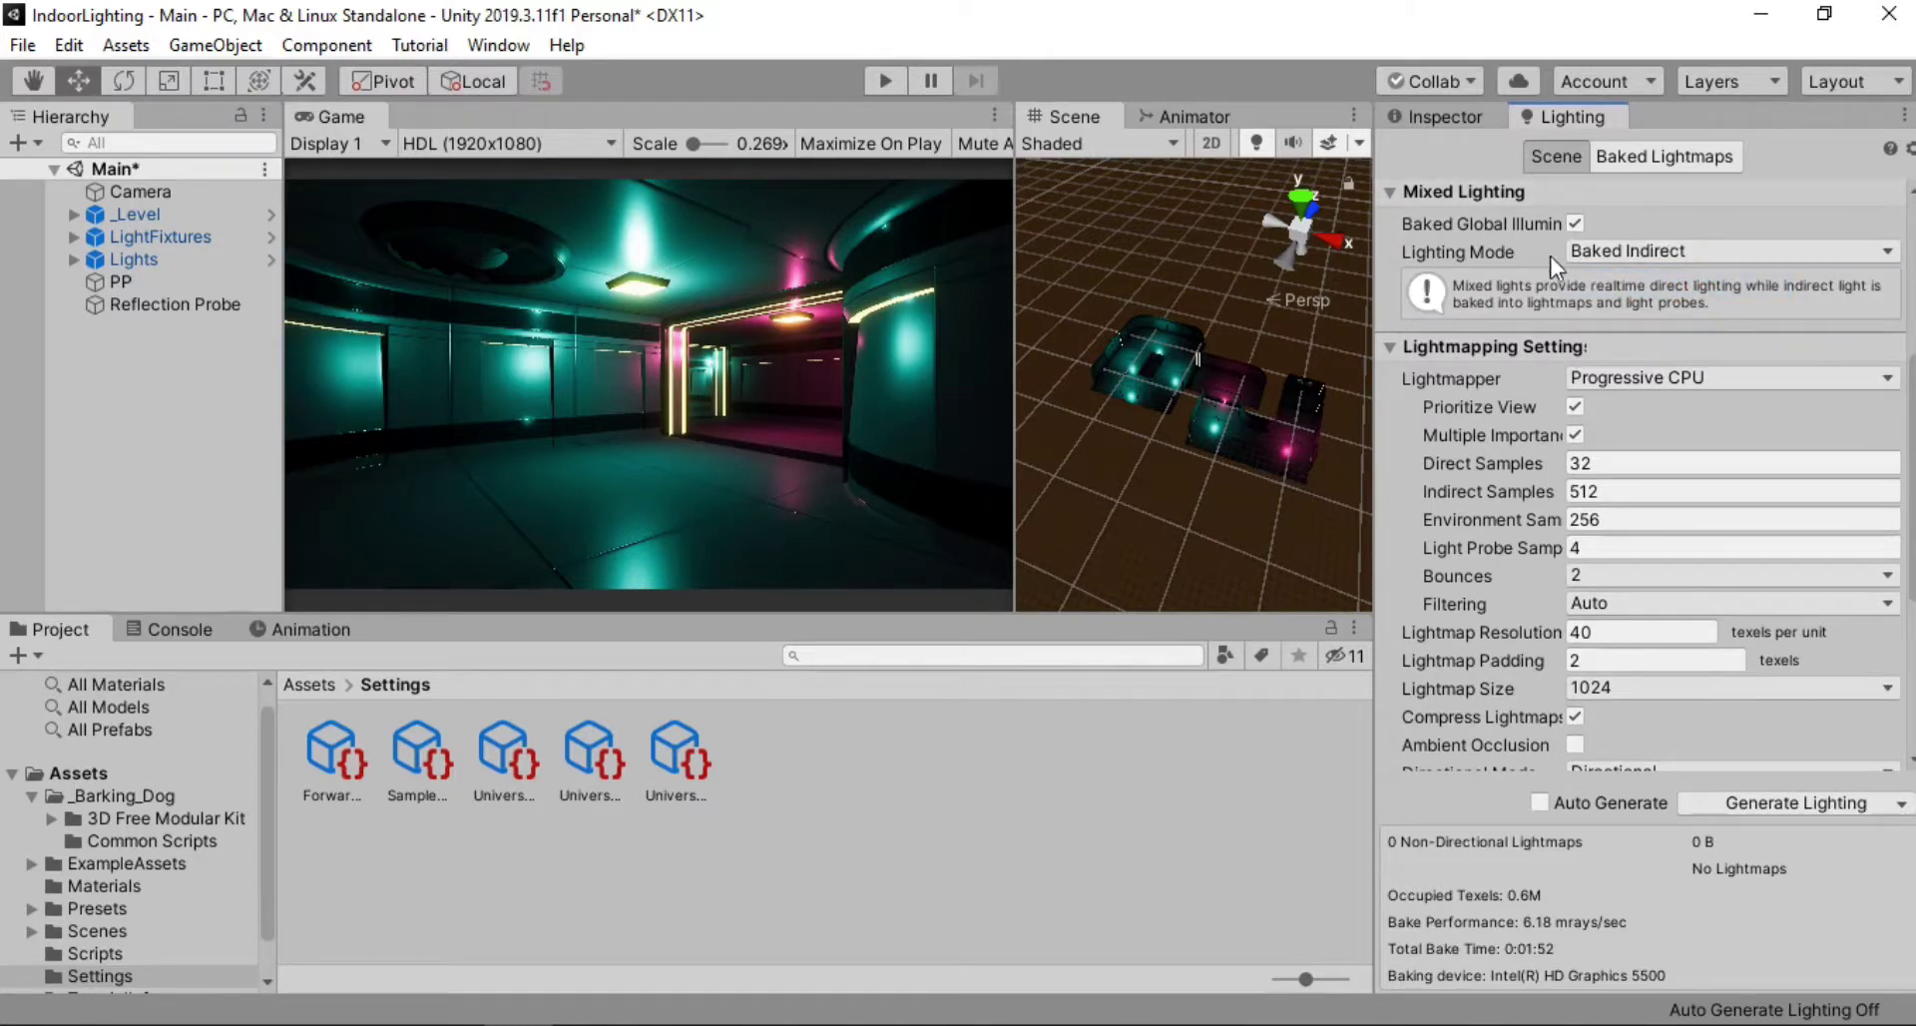
{"action": "left_click", "coordinate": [1483, 194]}
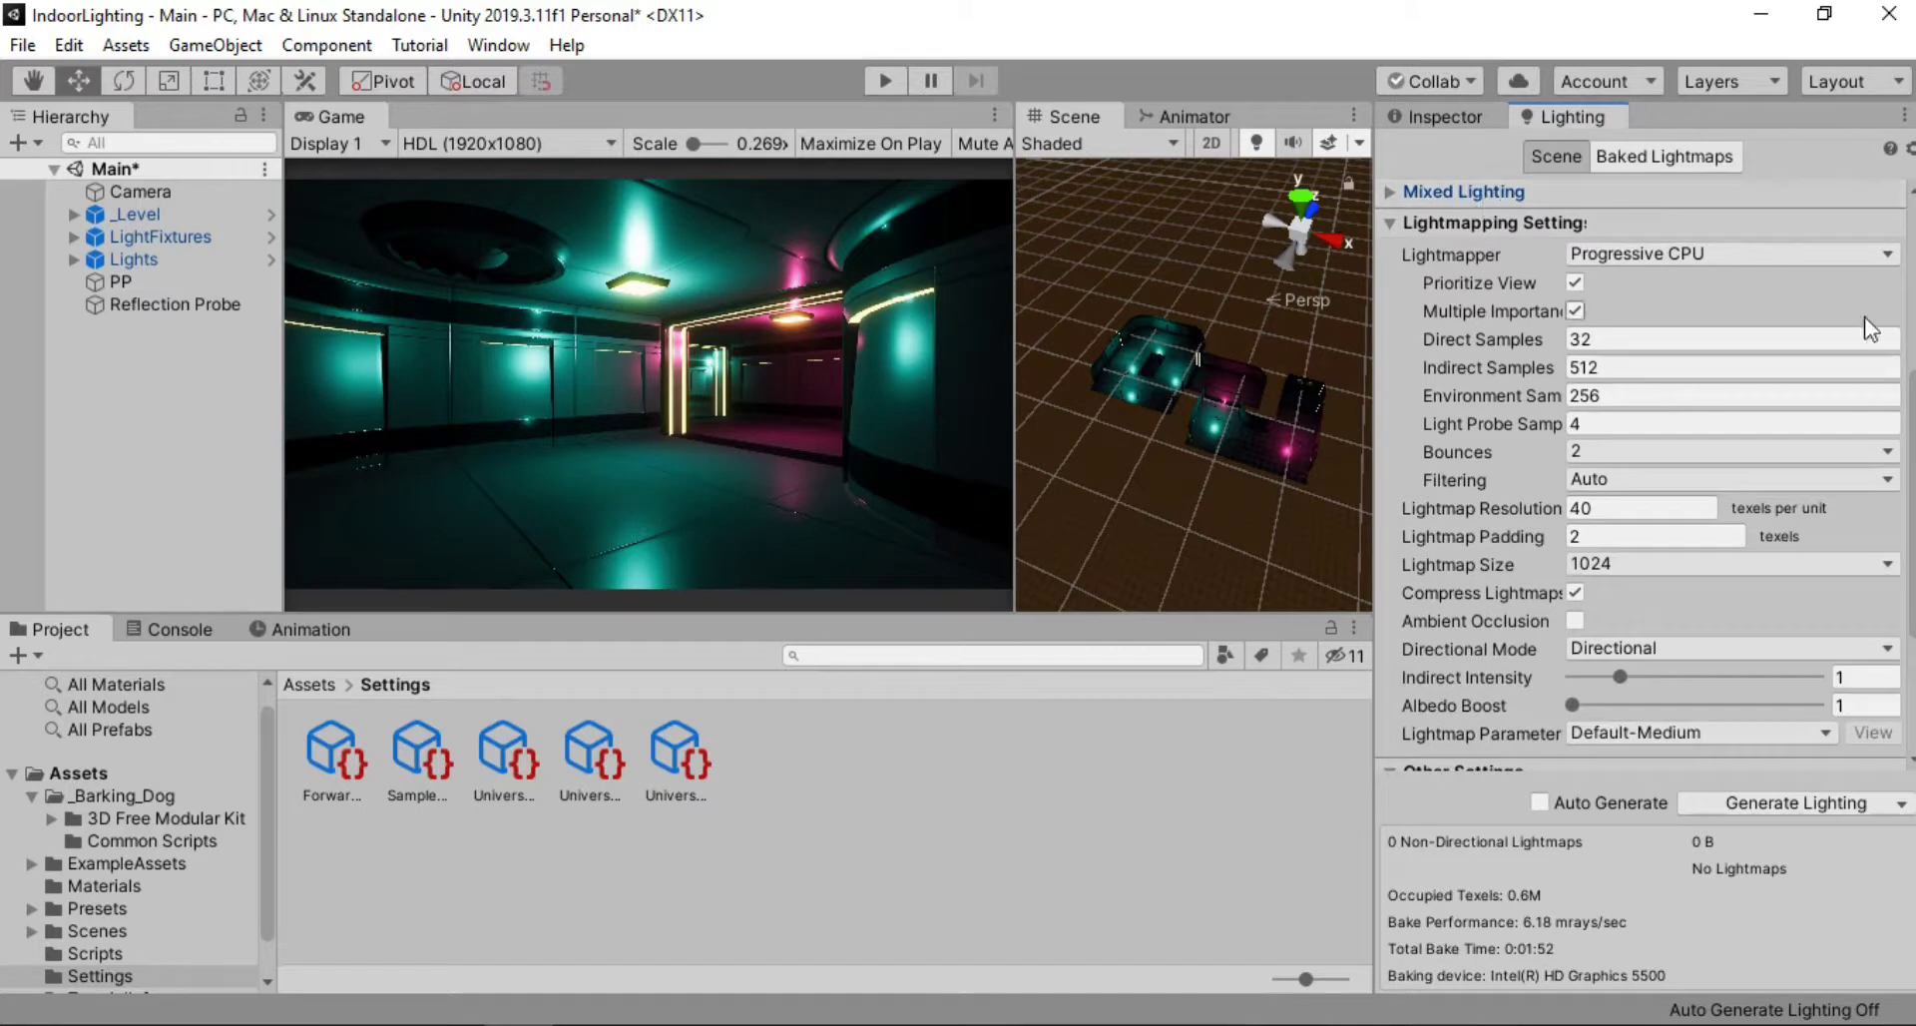
Switch the lightmapper to Progressive GPU (Preview) and turn off Prioritize View
{"action": "left_click", "coordinate": [1634, 262]}
{"action": "left_click", "coordinate": [1648, 344]}
{"action": "left_click", "coordinate": [1573, 282]}
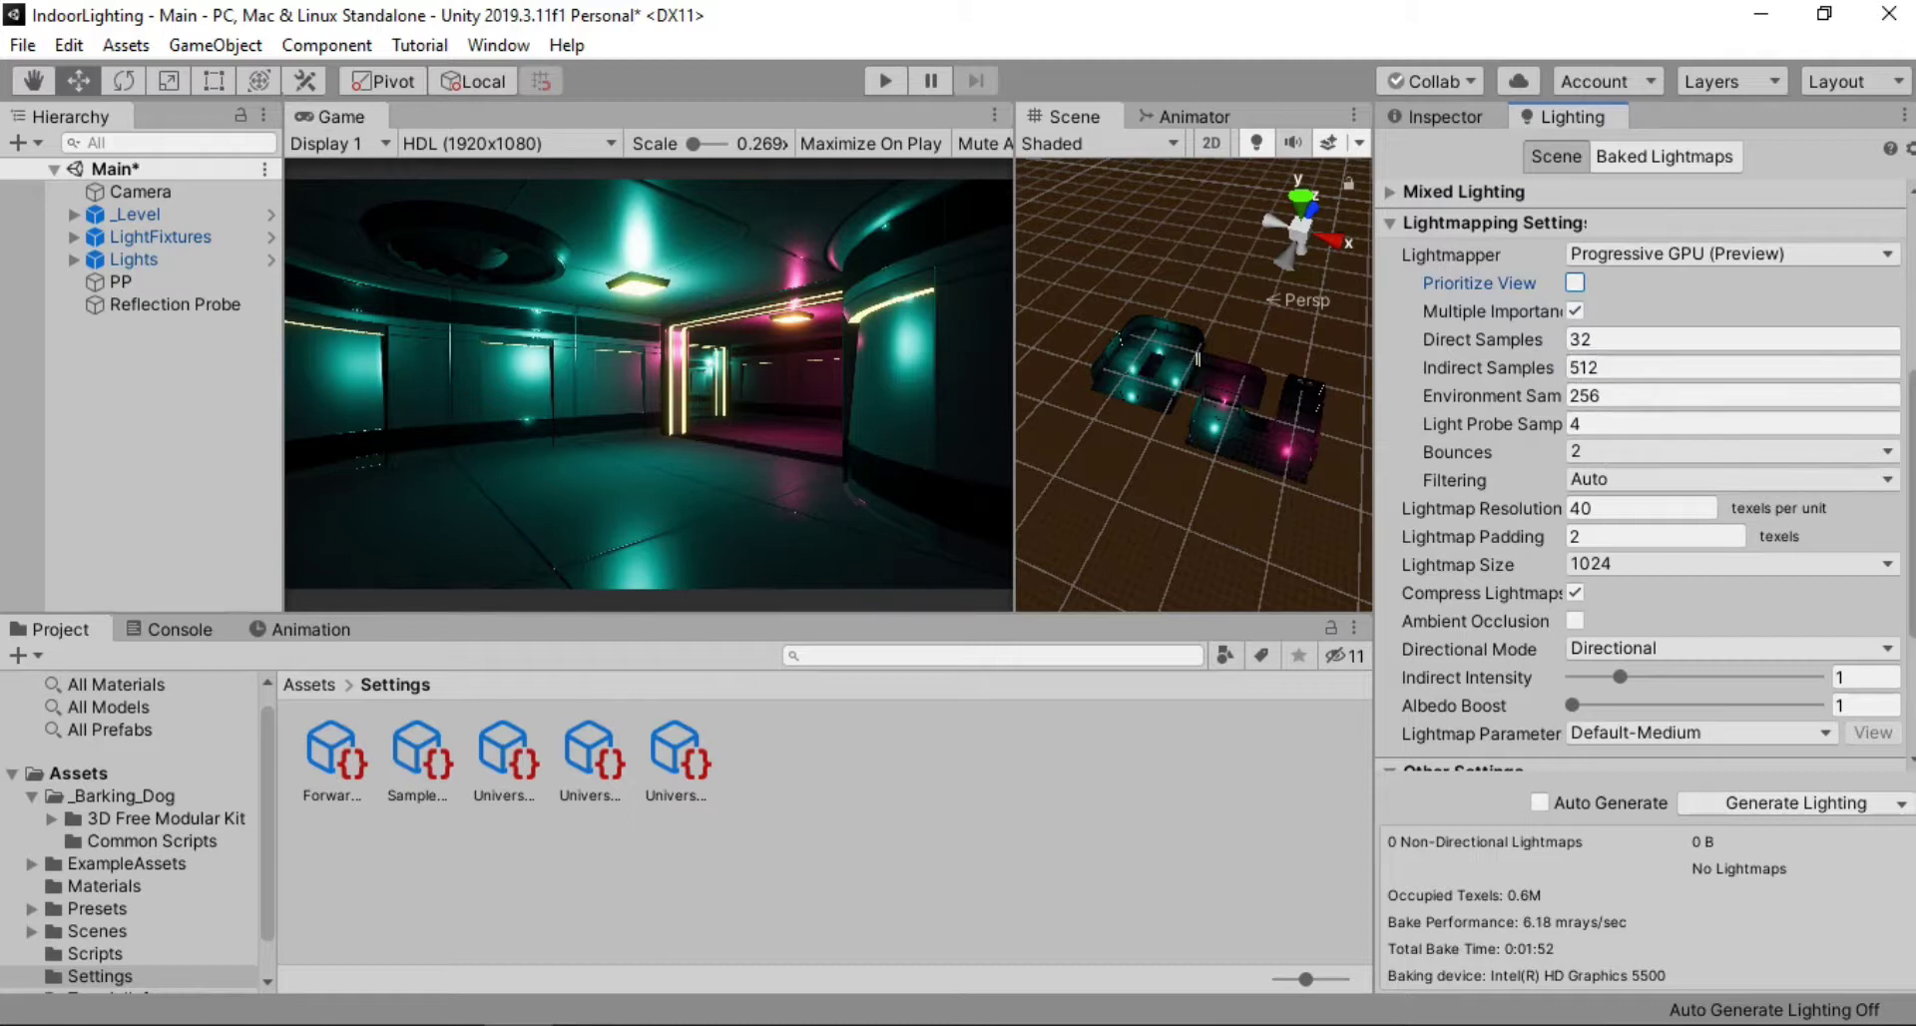
Set the number of light bounces for lightmapping to 1
{"action": "left_click", "coordinate": [1716, 450]}
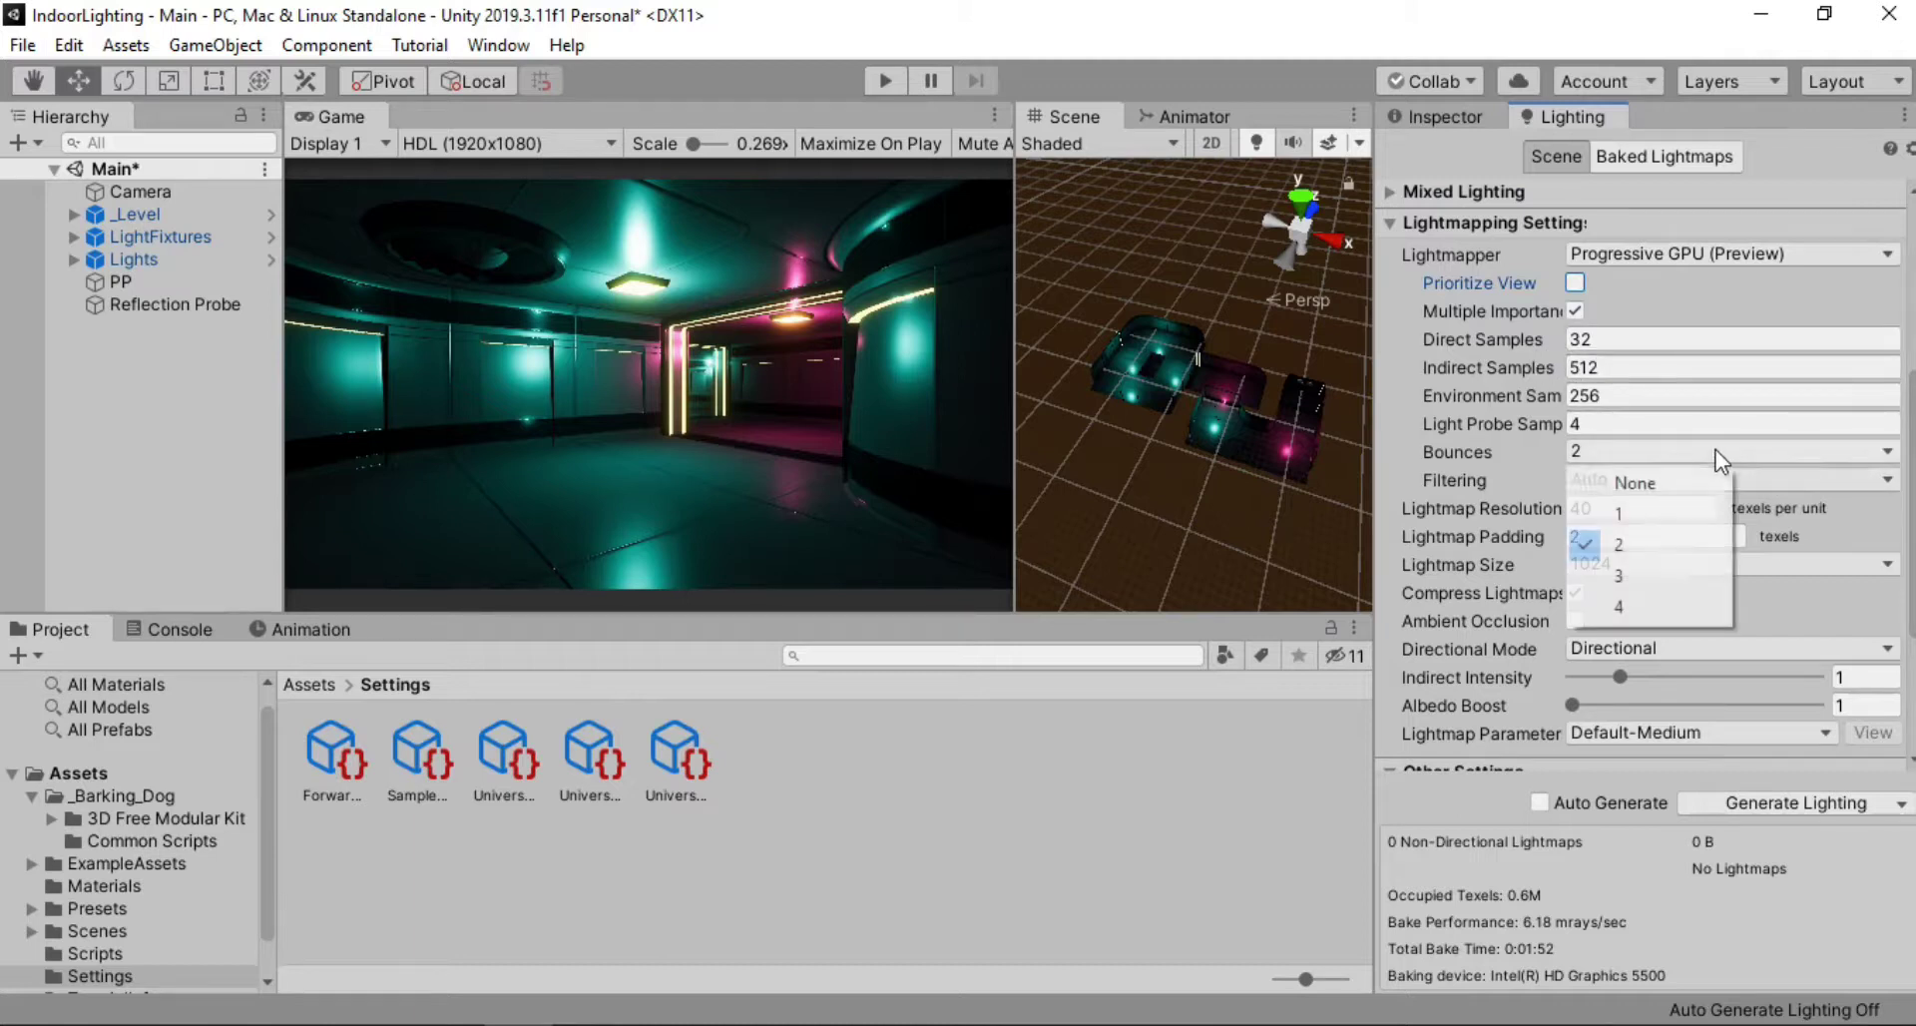
{"action": "left_click", "coordinate": [1655, 511]}
{"action": "scroll", "coordinate": [1684, 390], "scroll_direction": "down", "scroll_amount": 3}
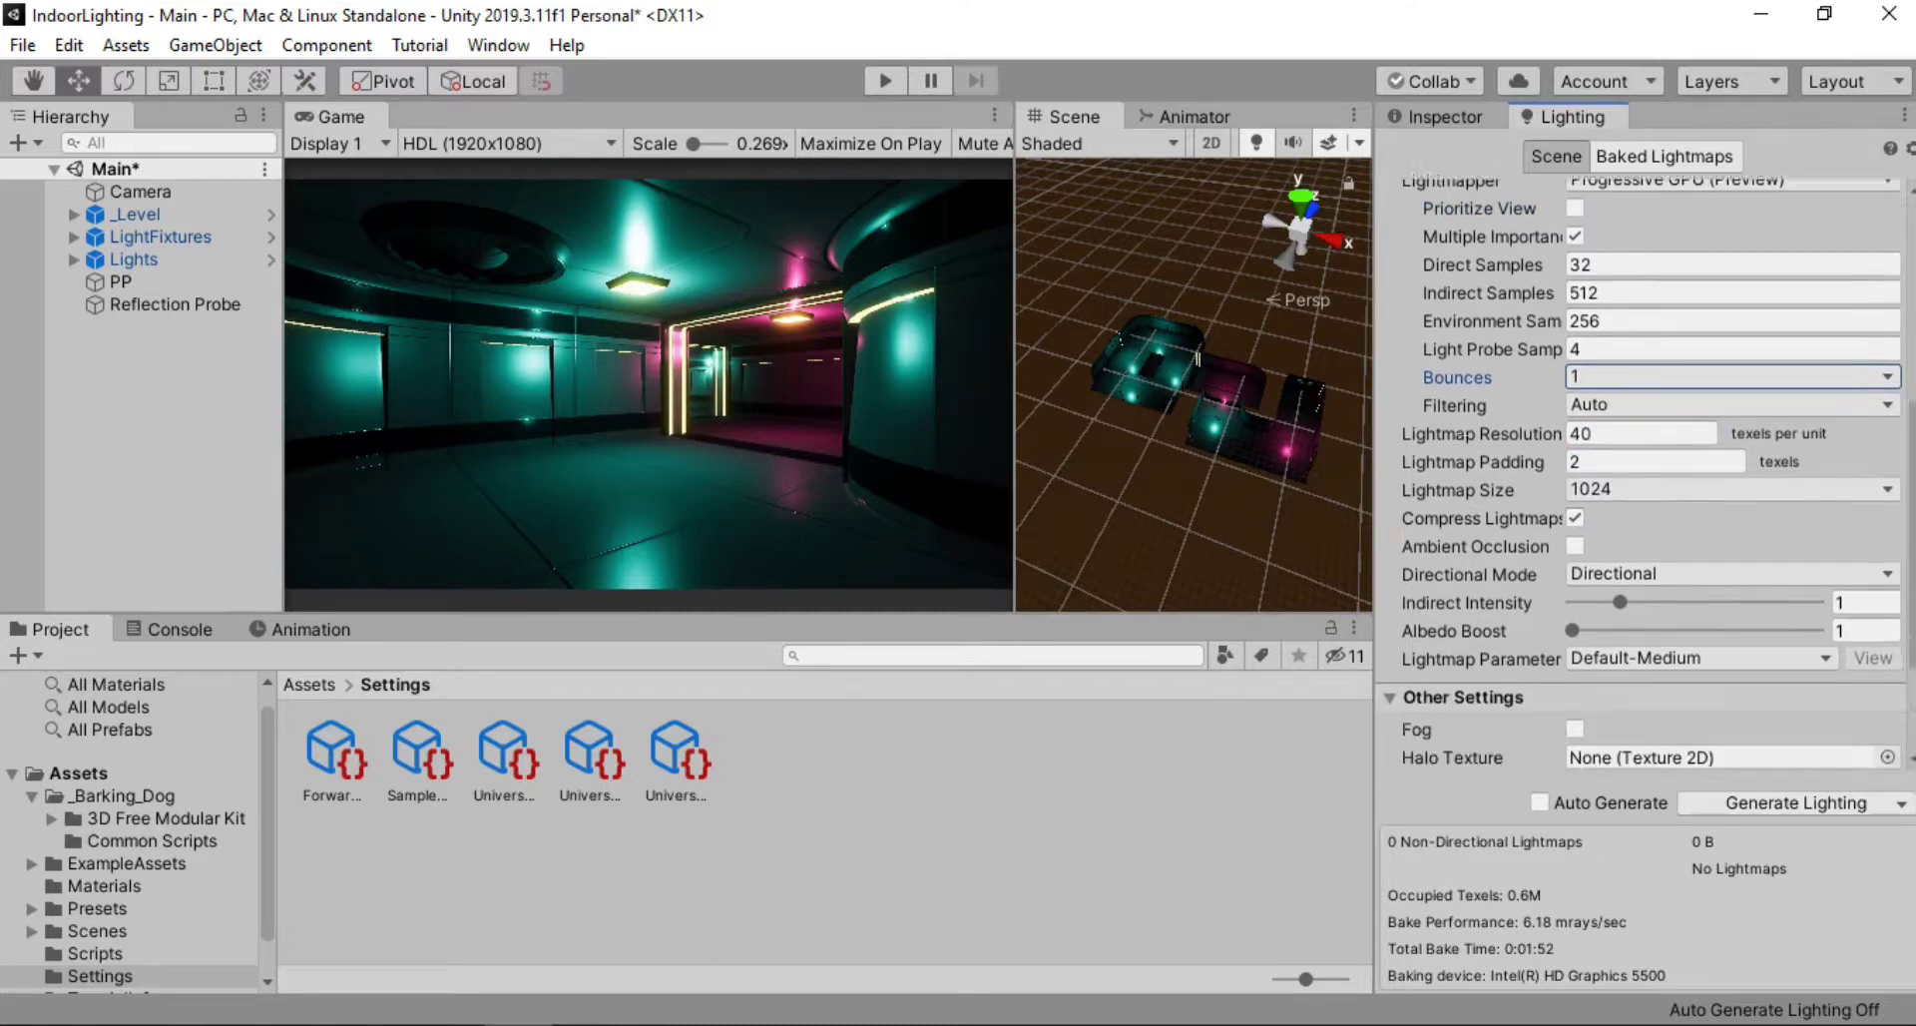
Set the lightmap resolution to 10 texels per unit and the lightmap size to 512
{"action": "left_click", "coordinate": [1652, 400]}
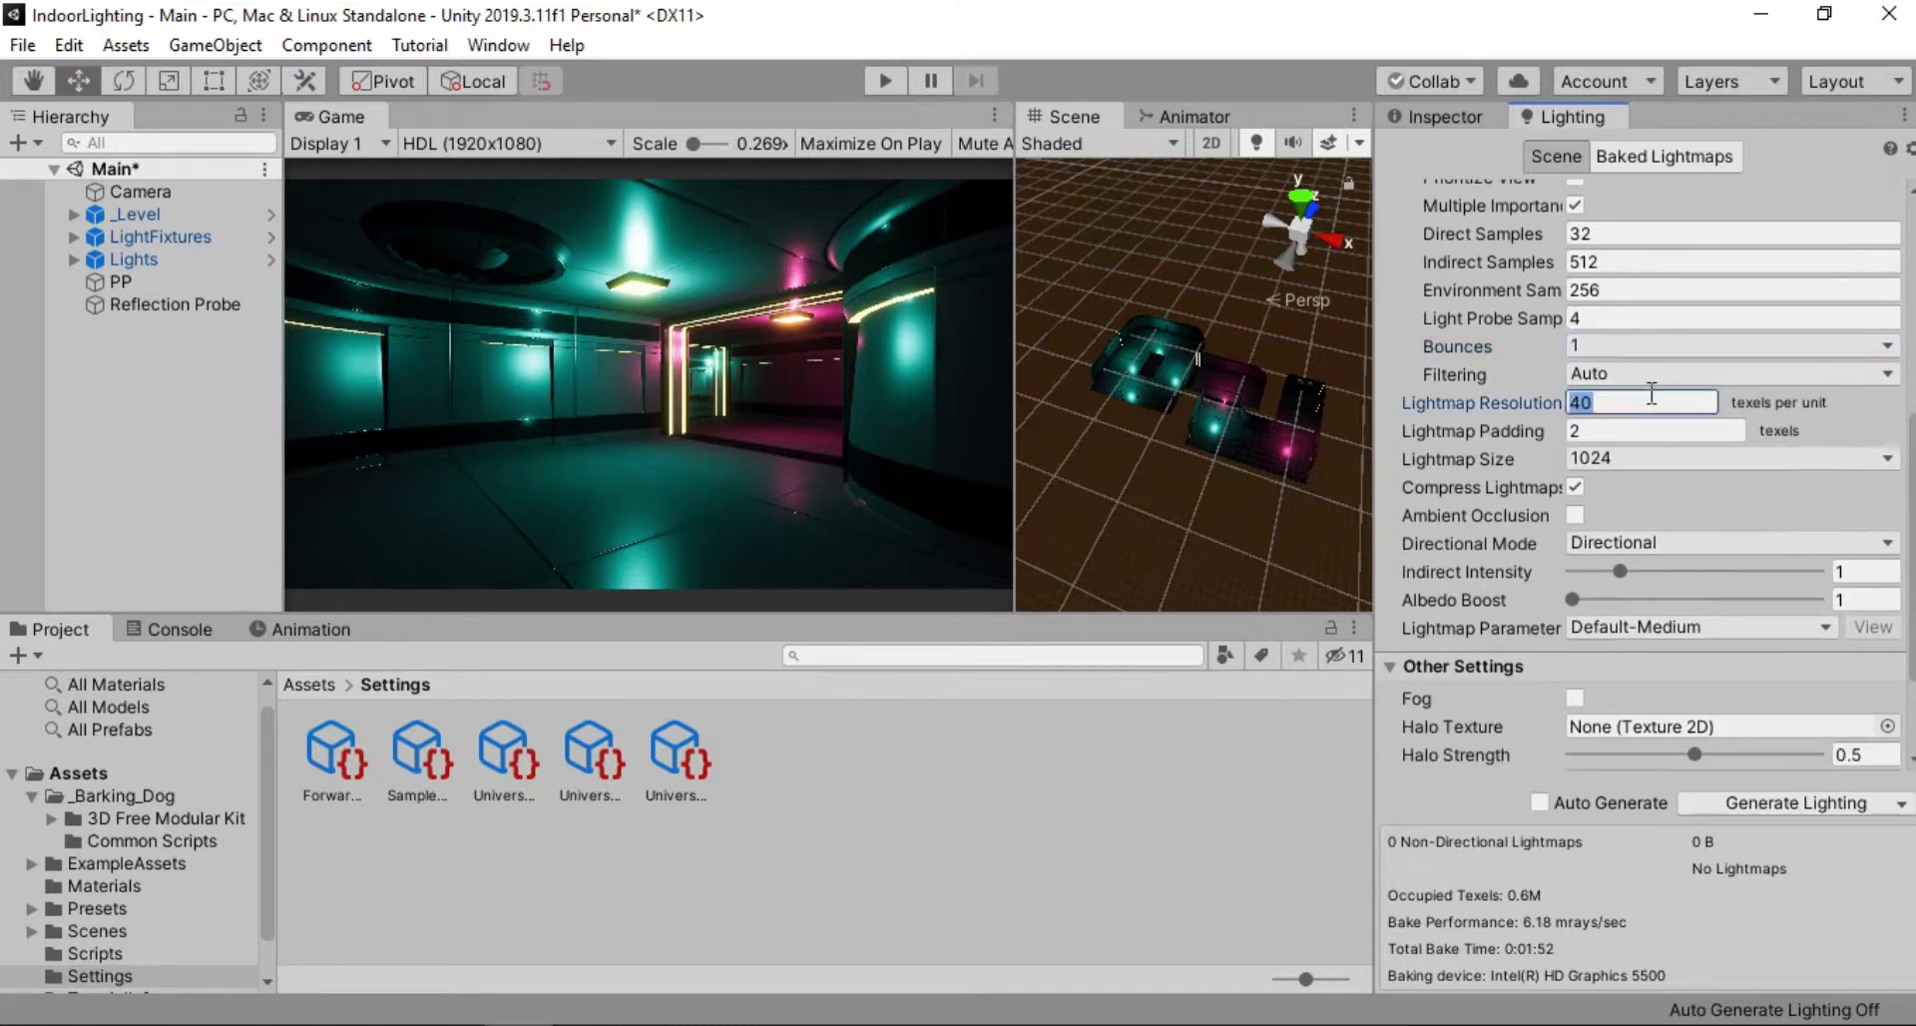
{"action": "type", "text": "10"}
{"action": "left_click", "coordinate": [1624, 458]}
{"action": "left_click", "coordinate": [1631, 613]}
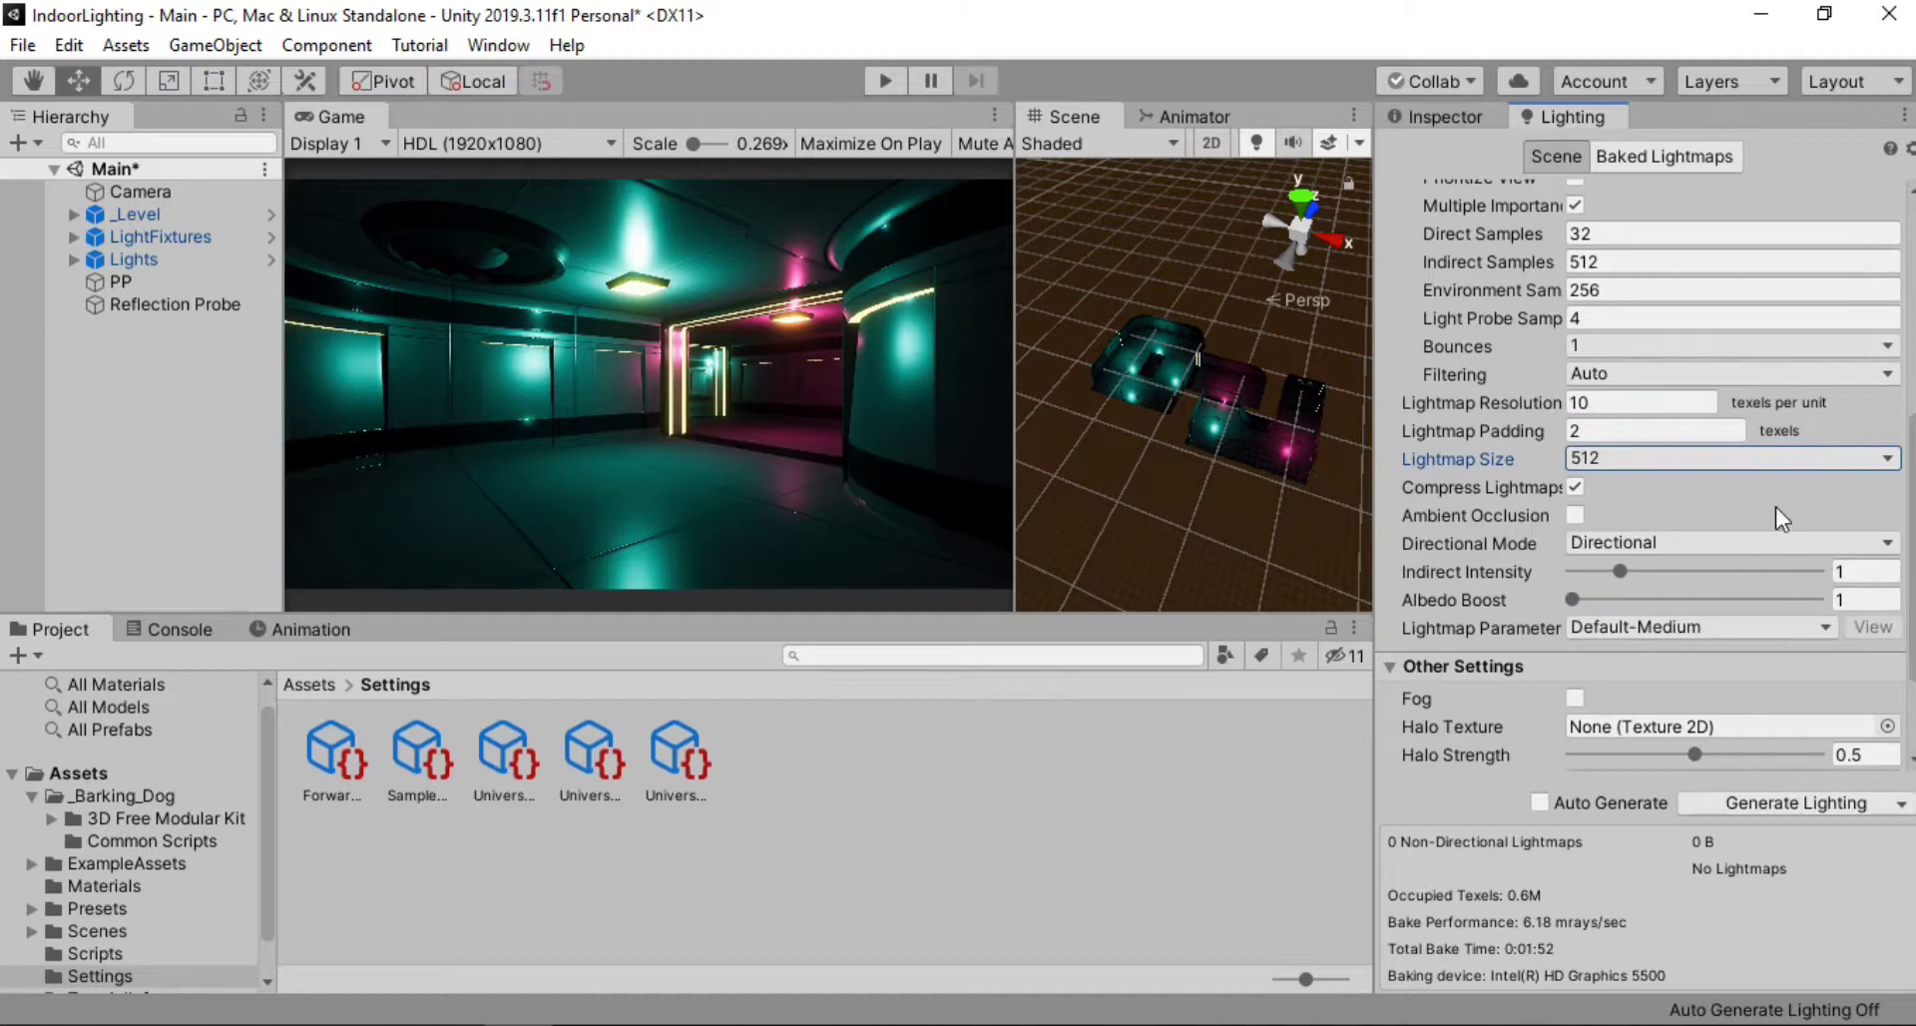
Enable Ambient Occlusion in the lightmapping settings and generate the scene's baked lighting
{"action": "scroll", "coordinate": [1780, 514], "scroll_direction": "down", "scroll_amount": 3}
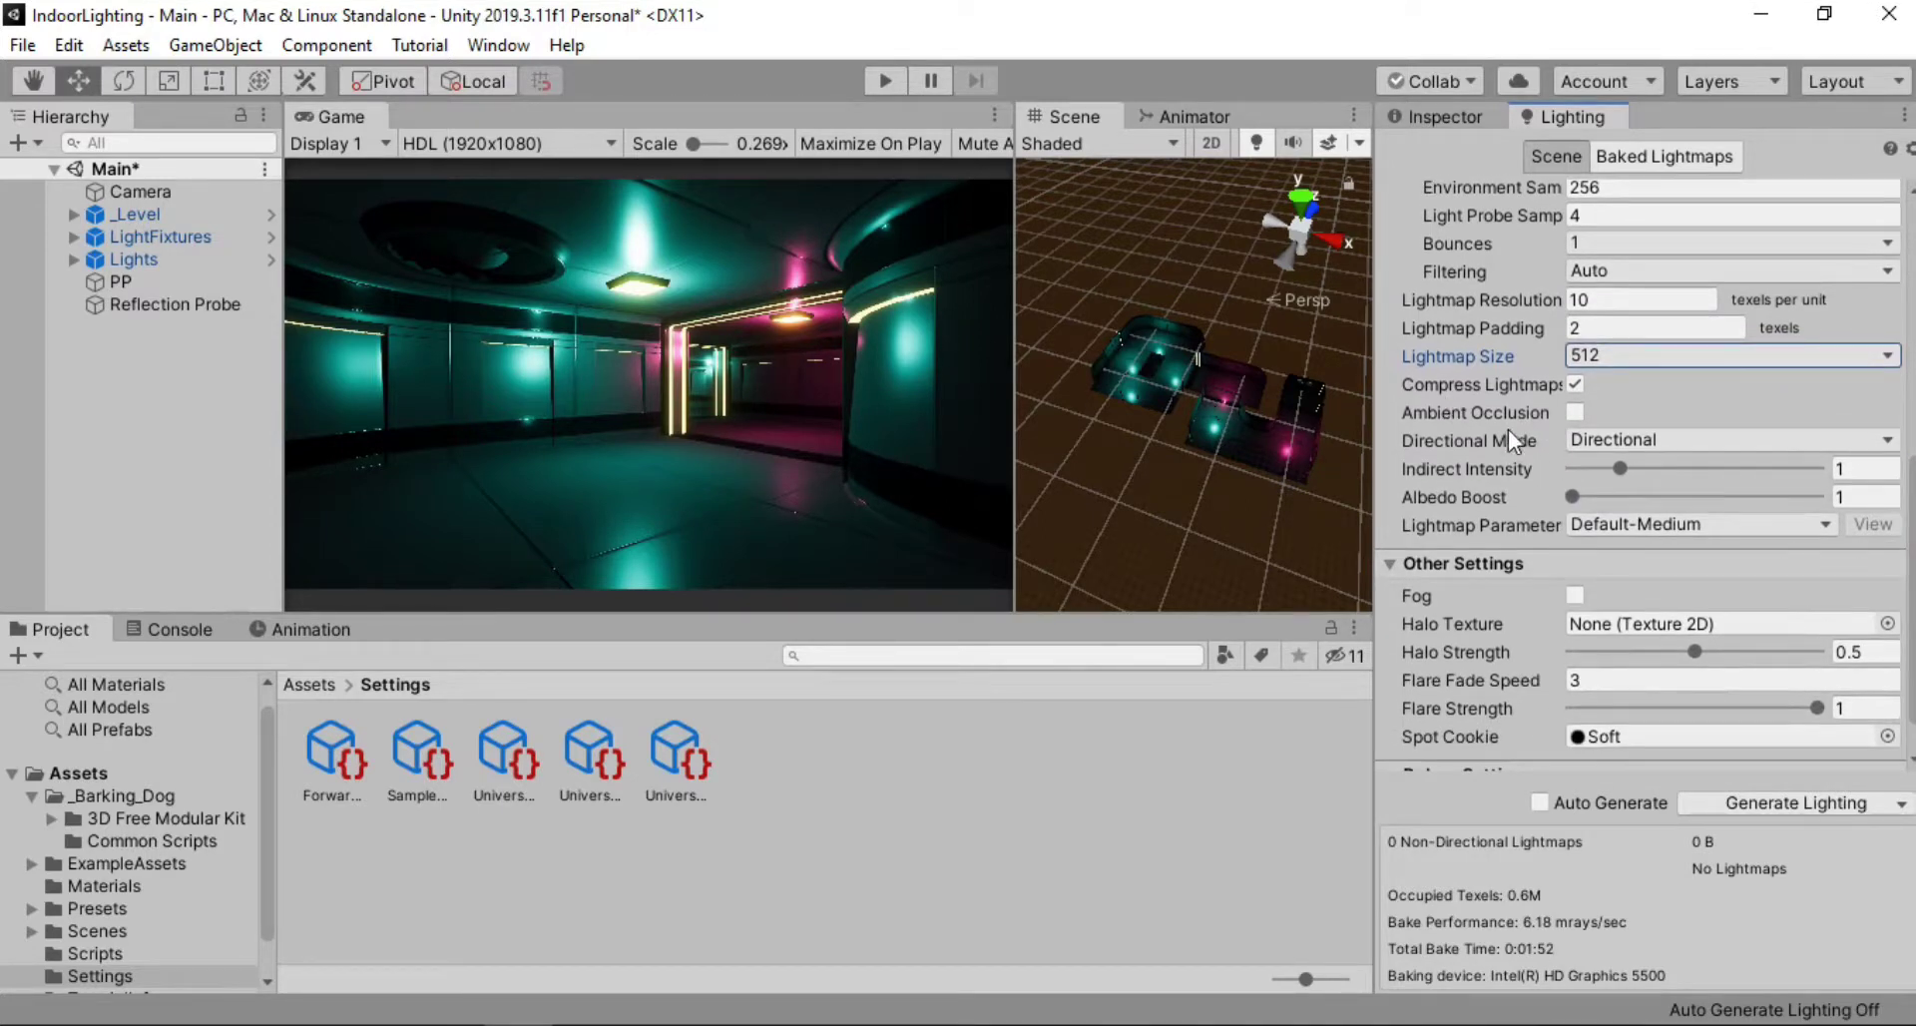
{"action": "left_click", "coordinate": [1576, 413]}
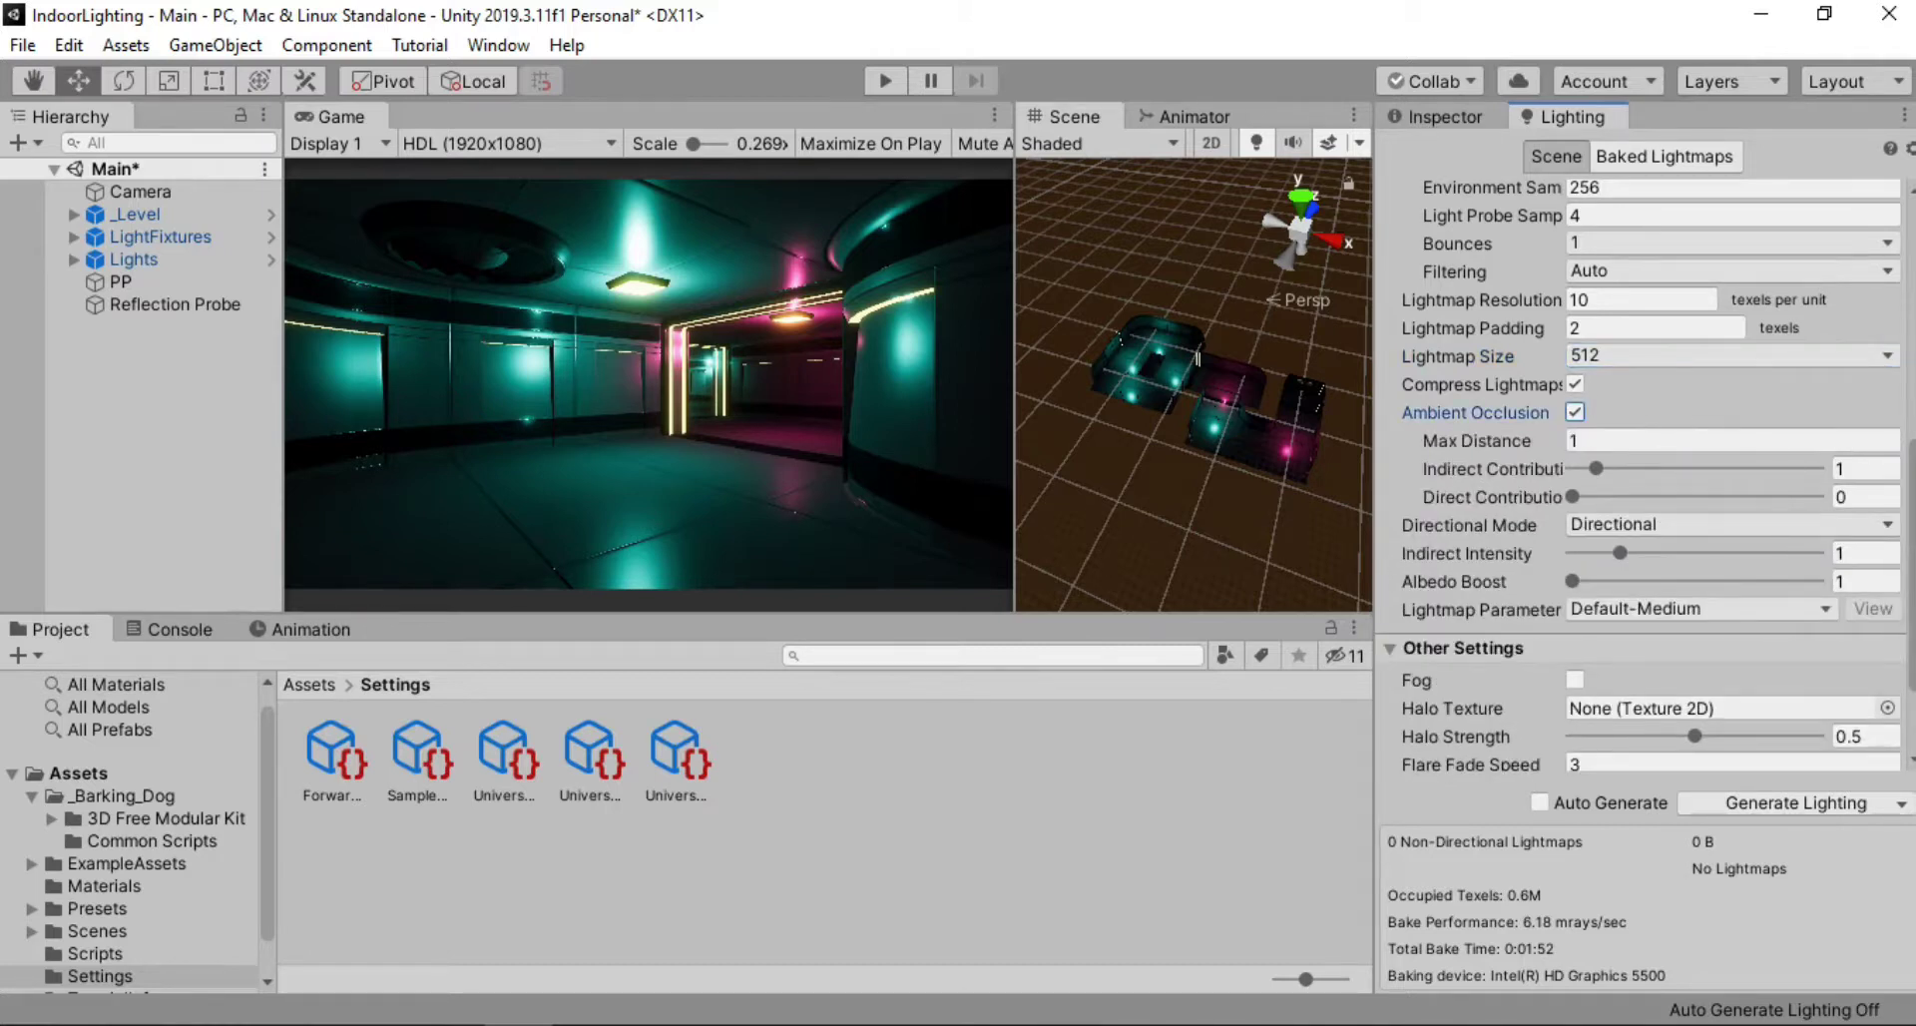
{"action": "scroll", "coordinate": [1641, 474], "scroll_direction": "down", "scroll_amount": 3}
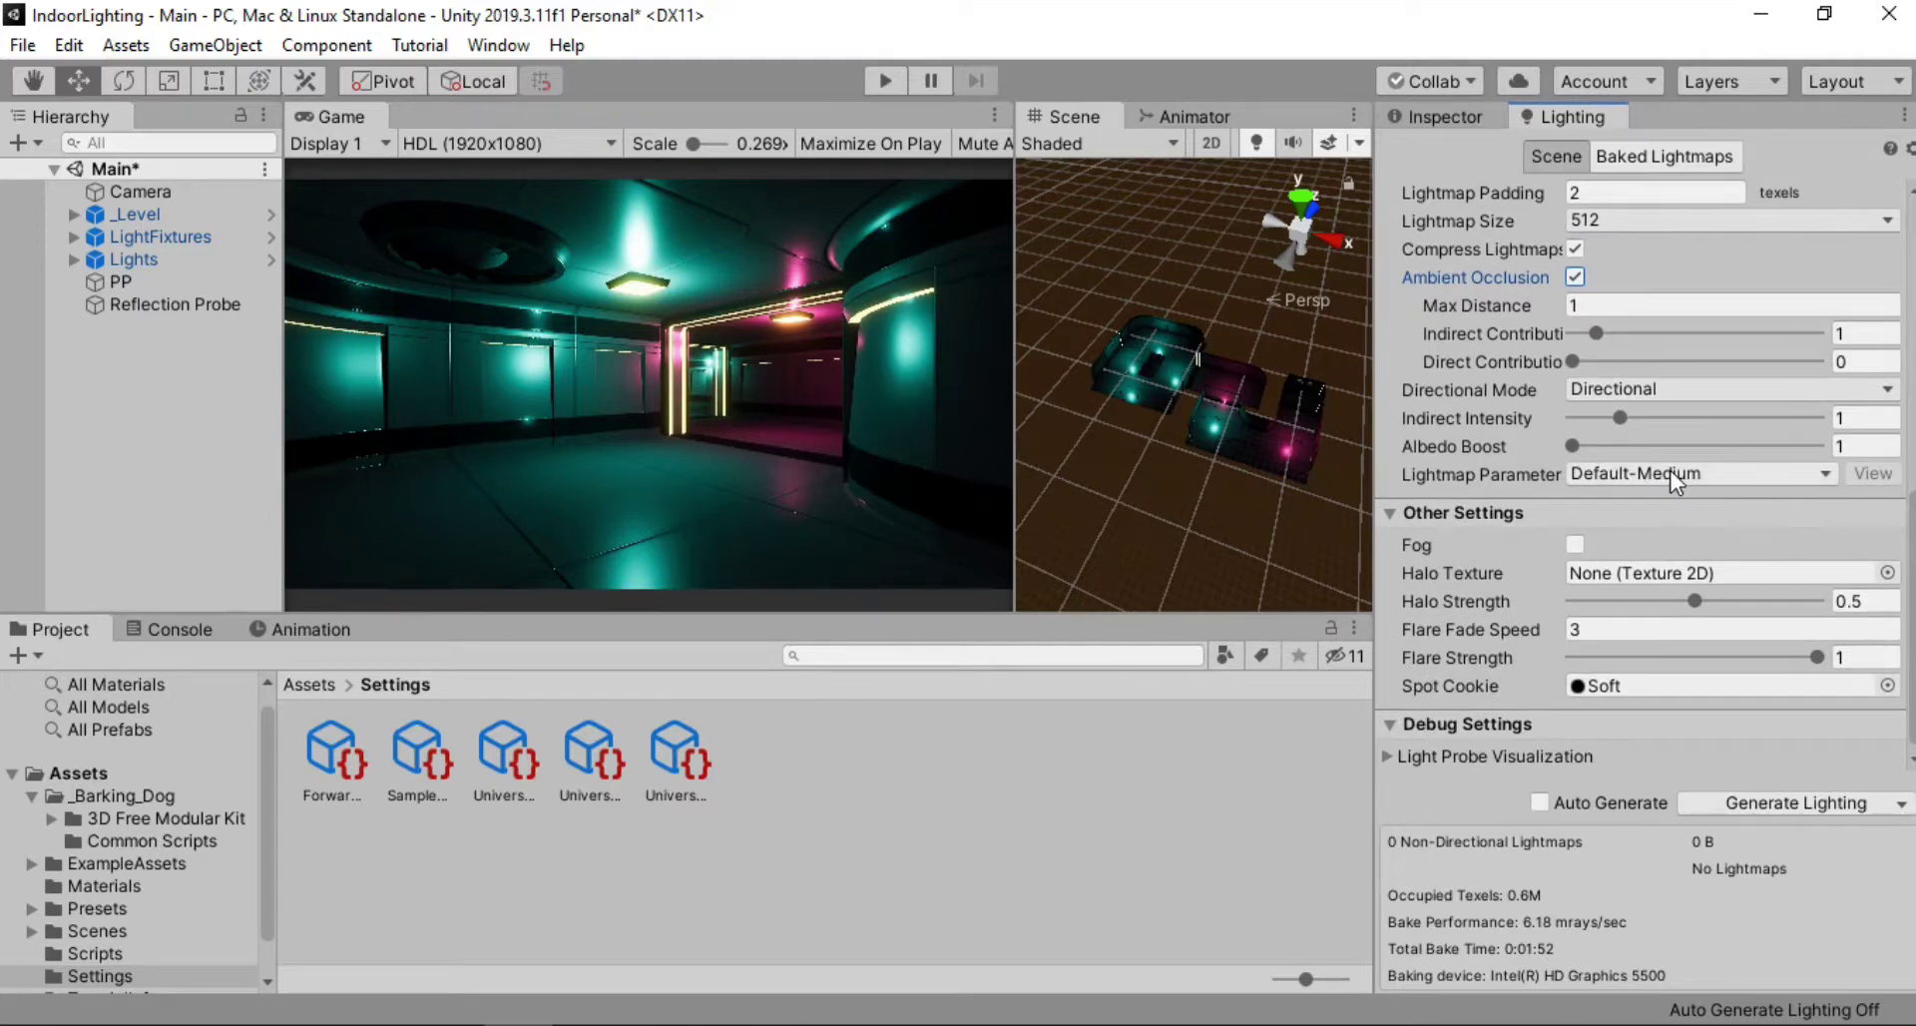
{"action": "scroll", "coordinate": [1697, 718], "scroll_direction": "down", "scroll_amount": 1}
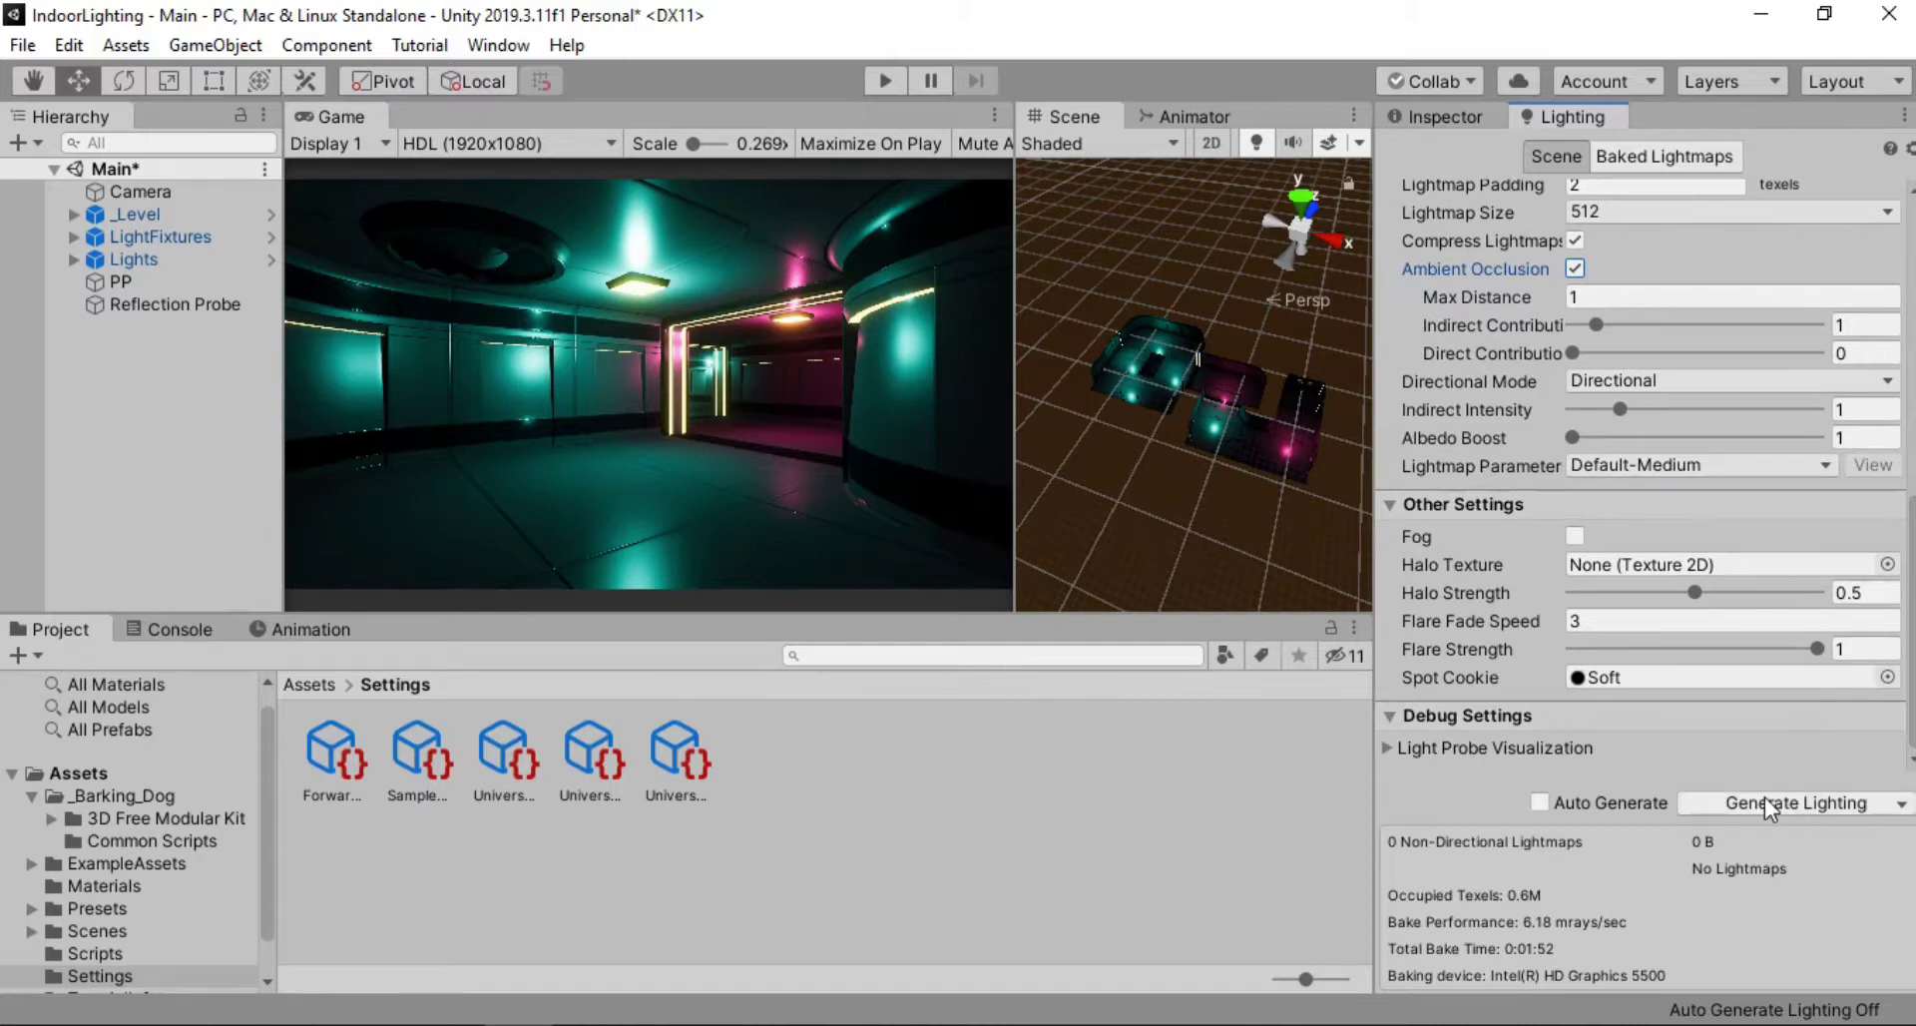
{"action": "left_click", "coordinate": [1822, 798]}
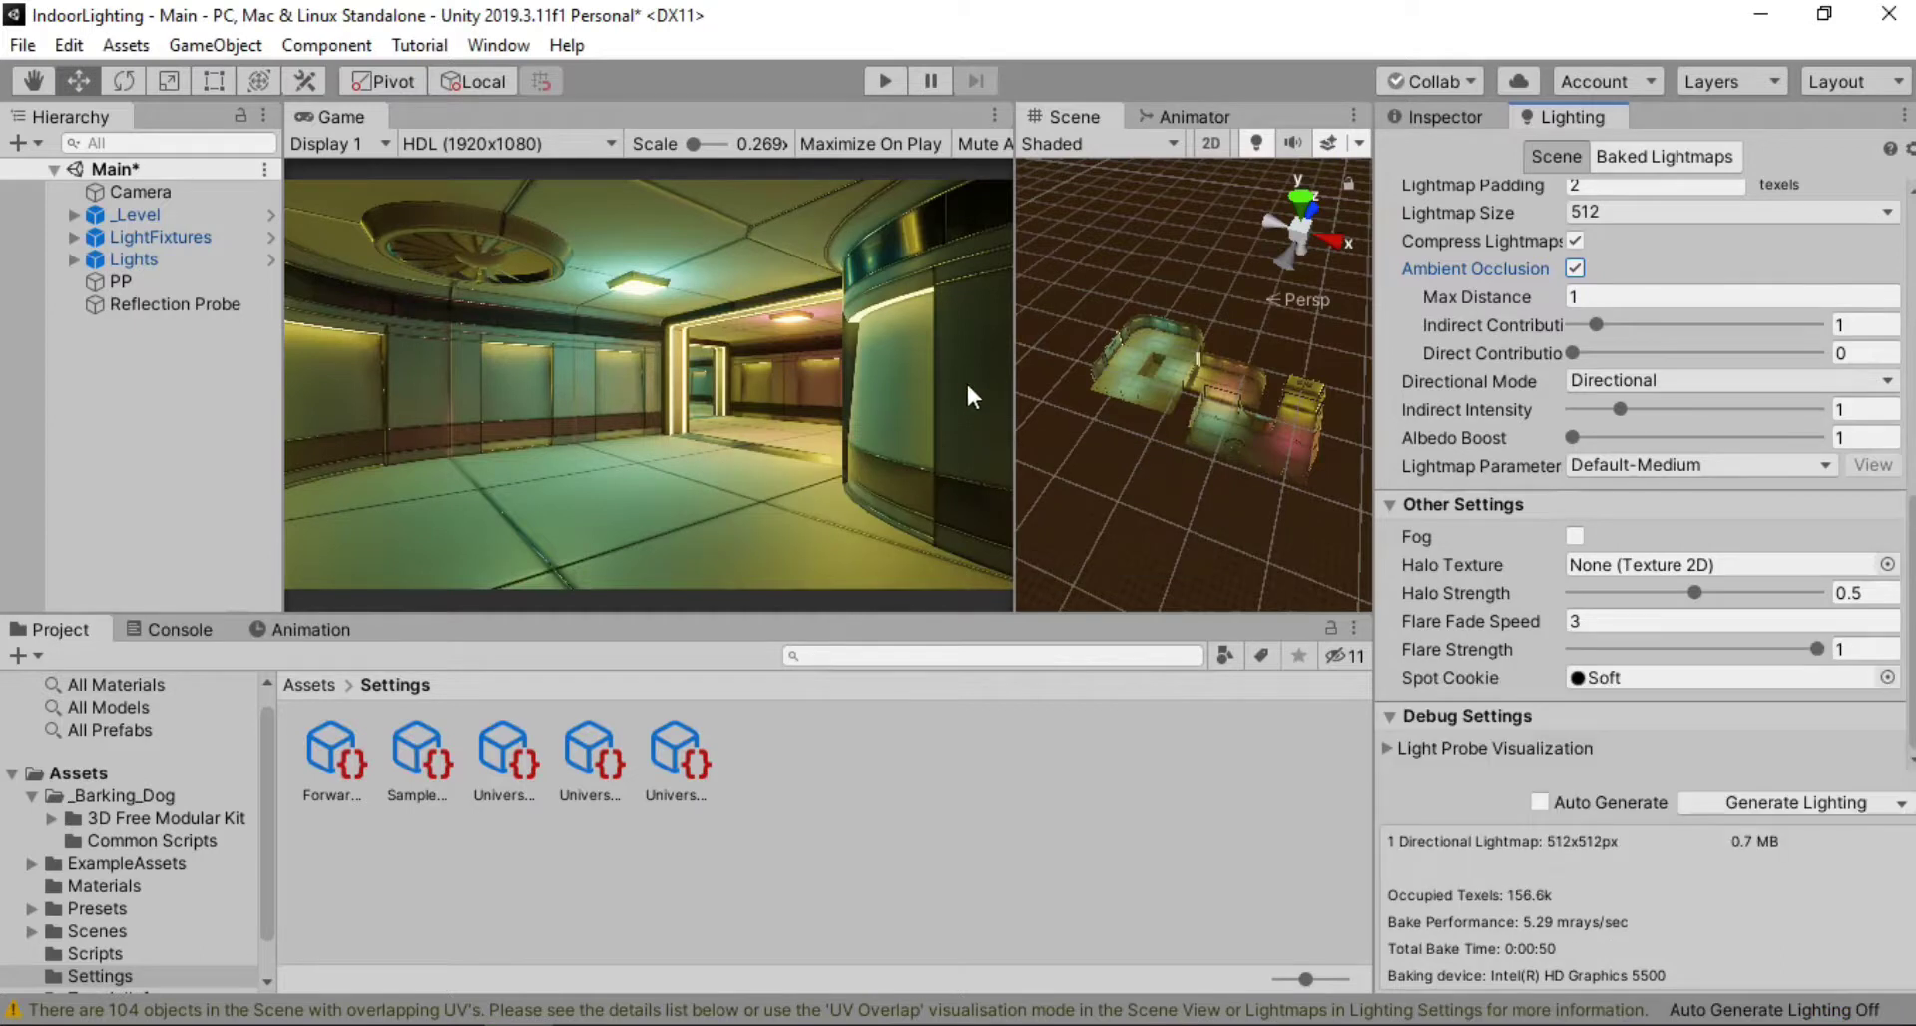
Widen the game view, run the scene in play mode to review the baked lighting, and stop it
{"action": "left_click_drag", "start_coordinate": [1016, 404], "coordinate": [1071, 407]}
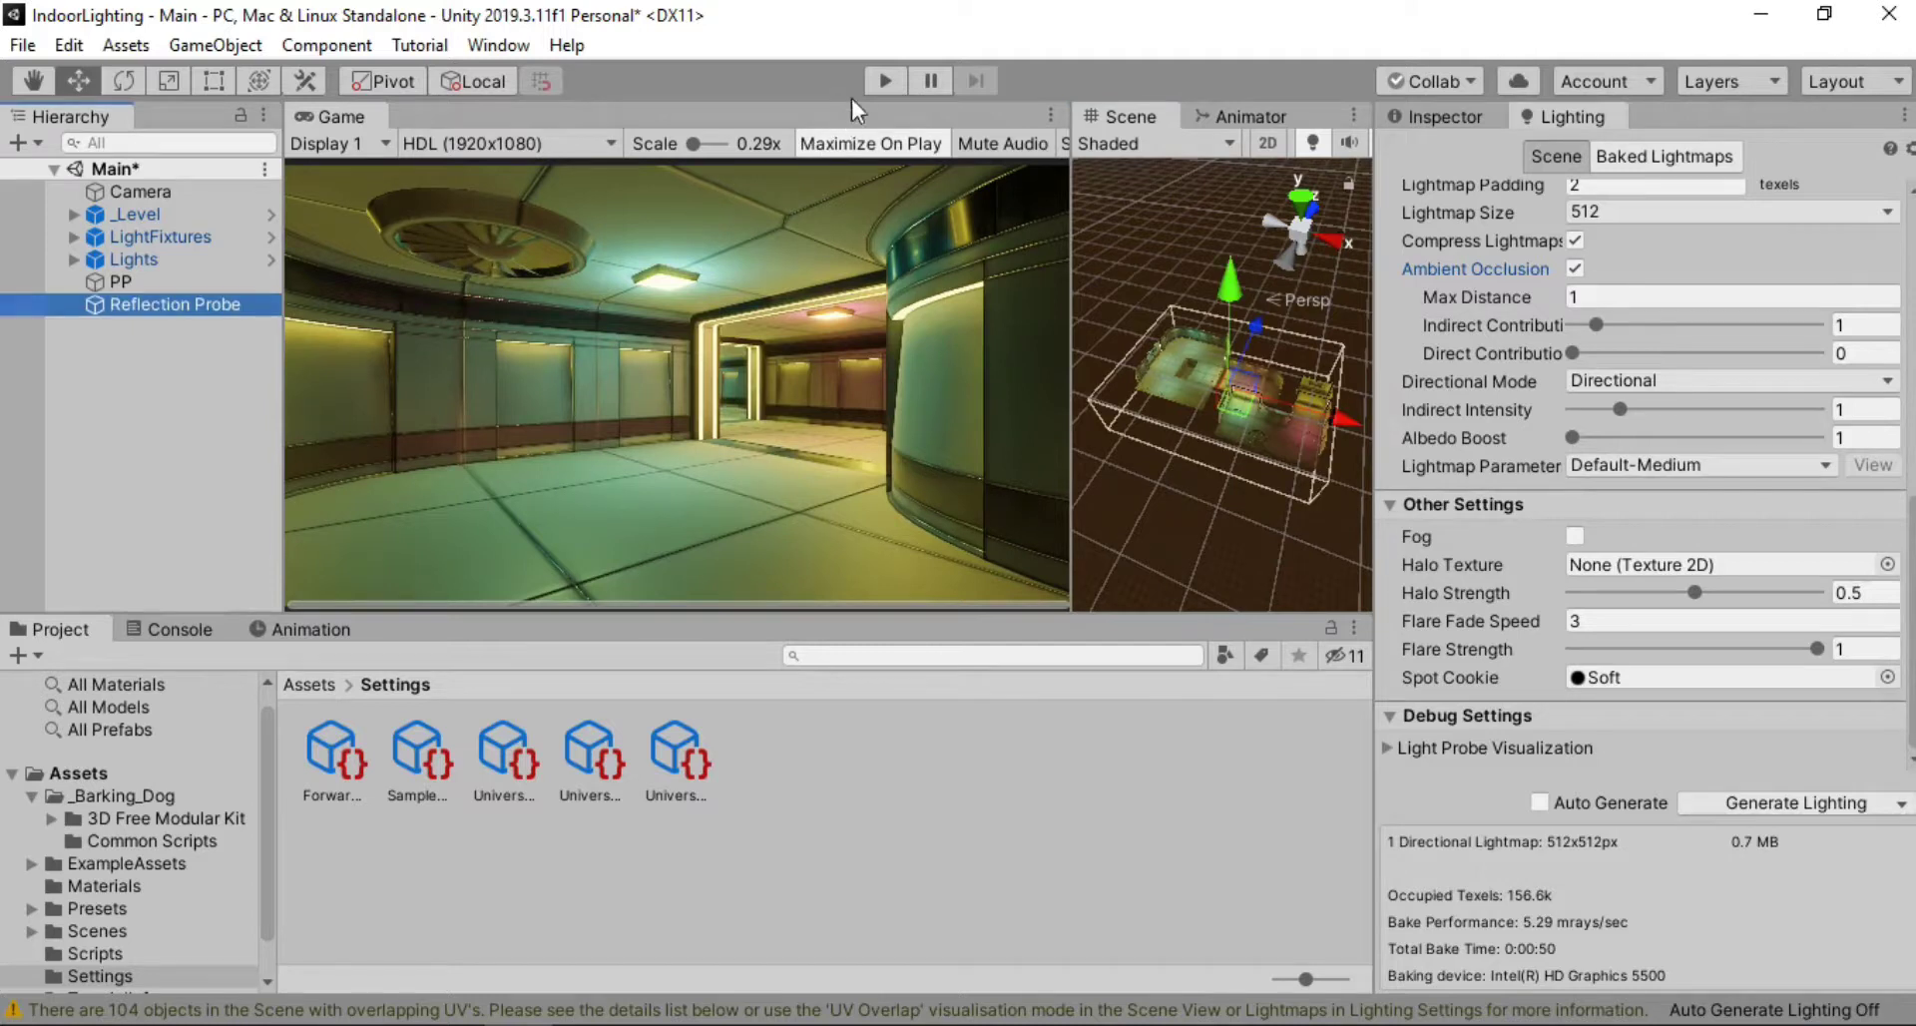
{"action": "left_click", "coordinate": [885, 81]}
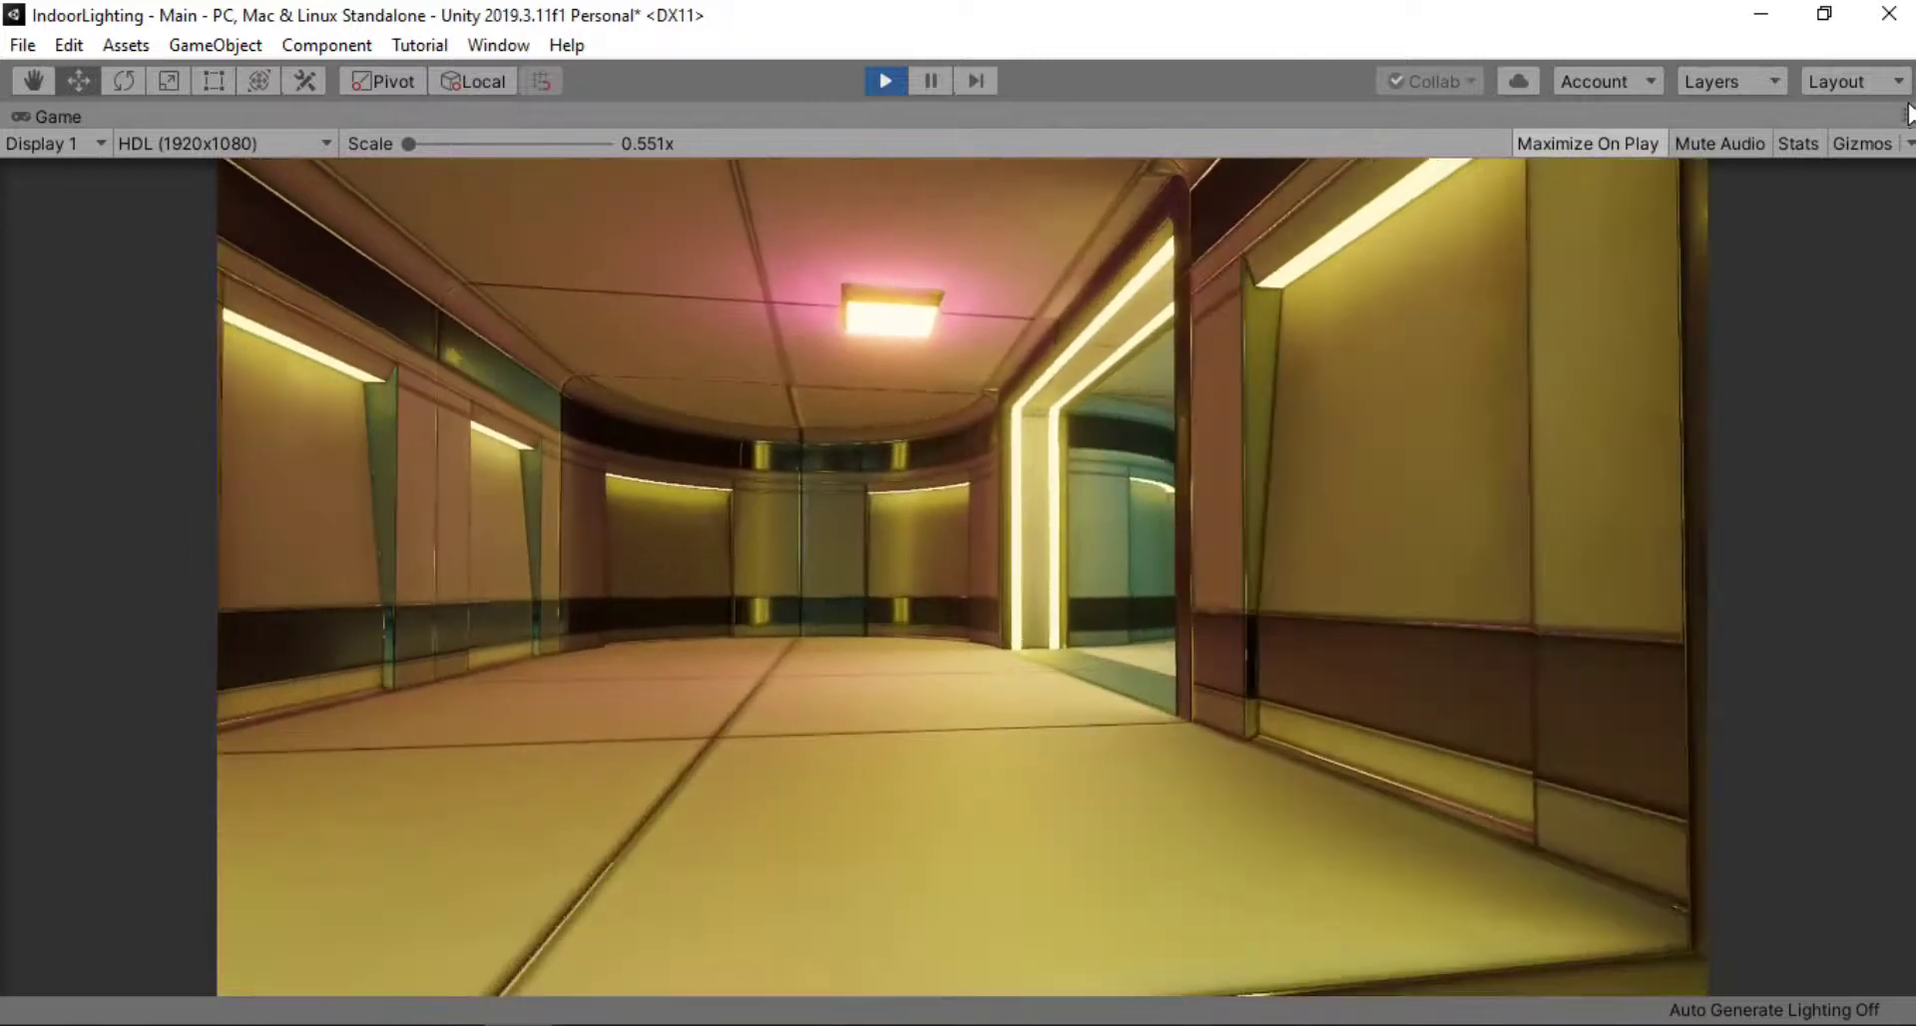
{"action": "key", "text": "ctrl+p"}
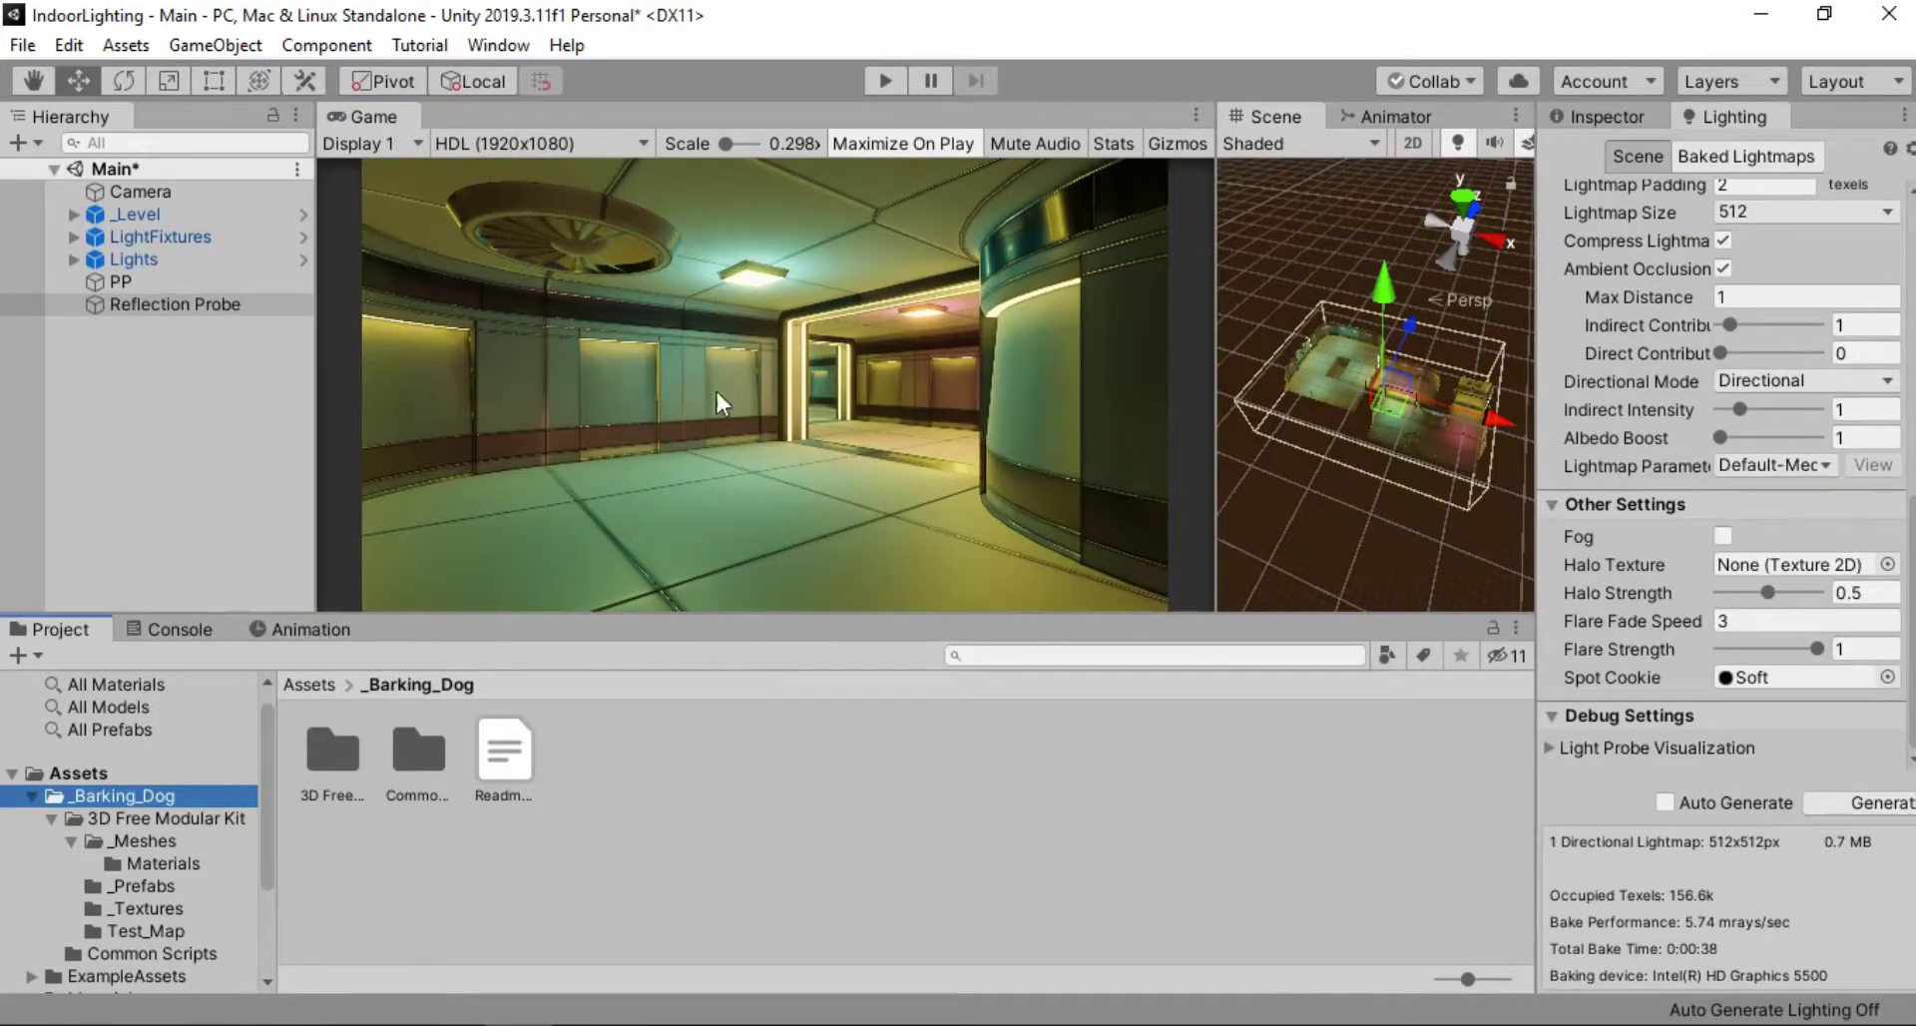
Set the emission colour's HDR intensity to 0.4 on the Neon_01 material in the 3D Free Modular Kit's mesh materials
{"action": "left_click", "coordinate": [163, 864]}
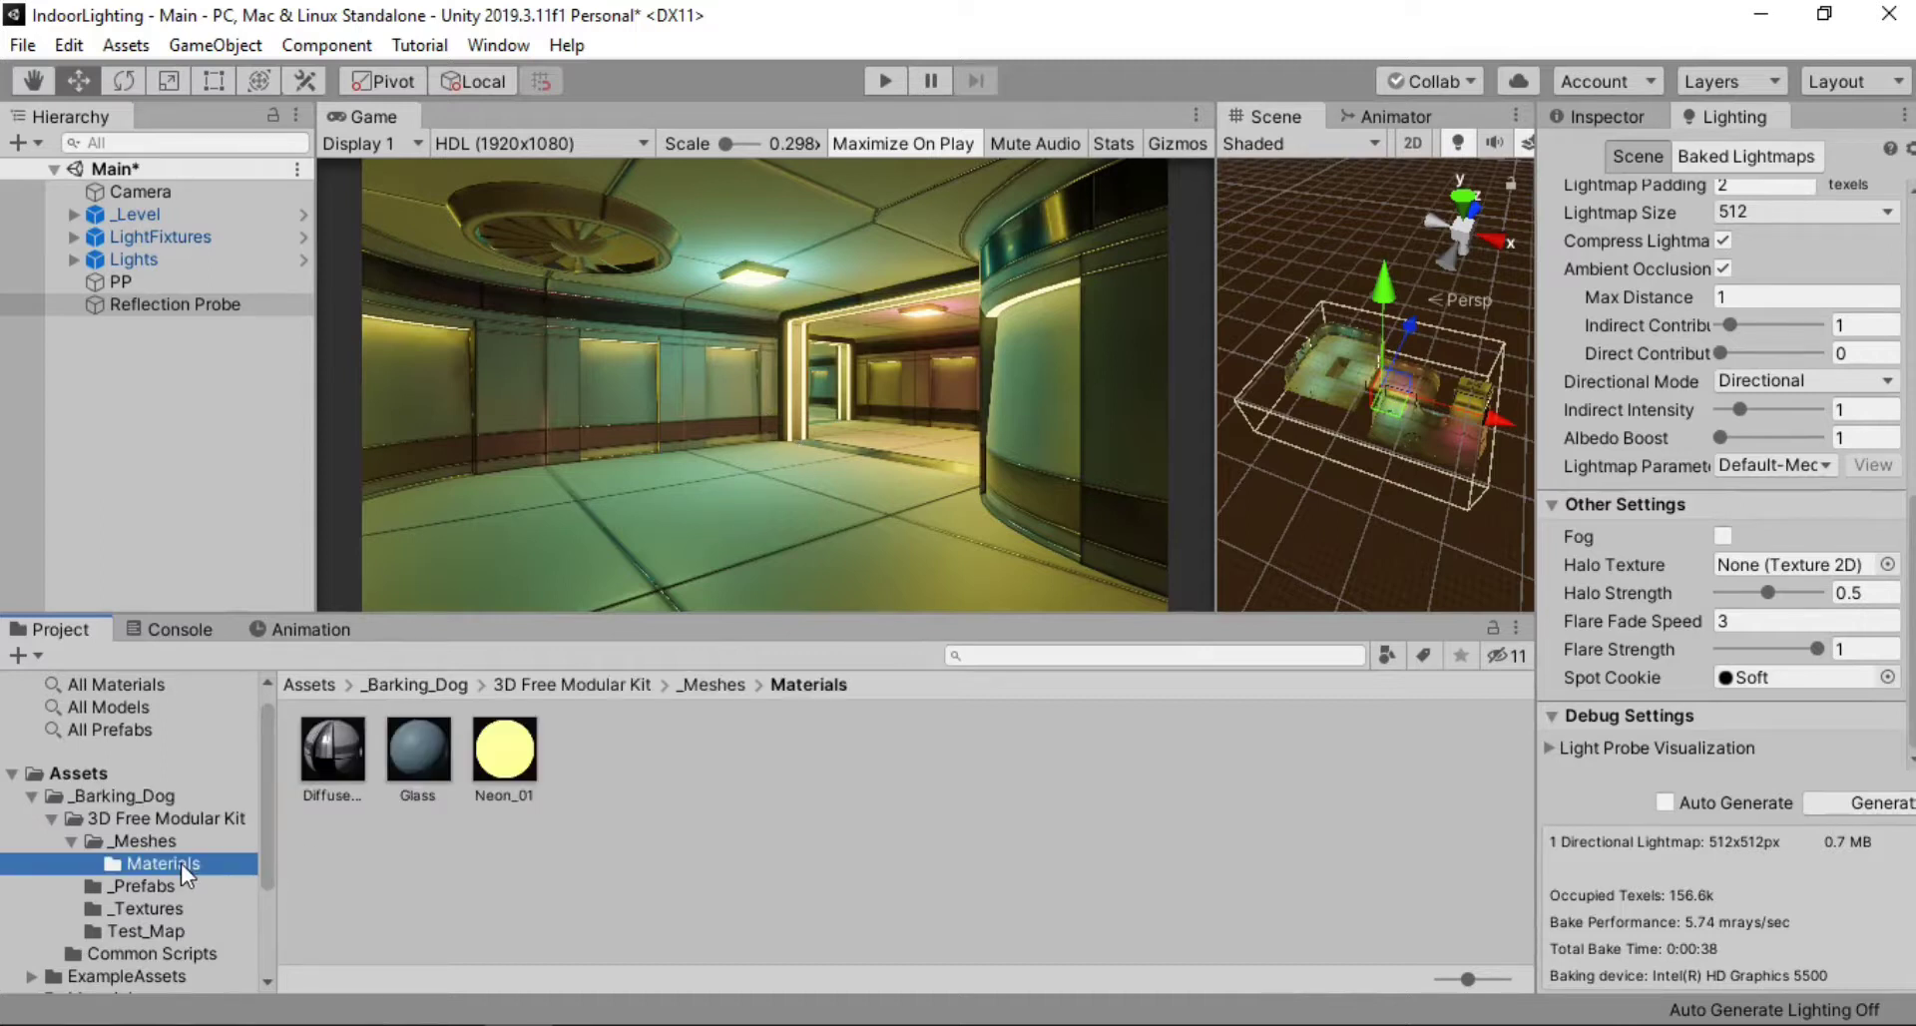
{"action": "left_click", "coordinate": [519, 750]}
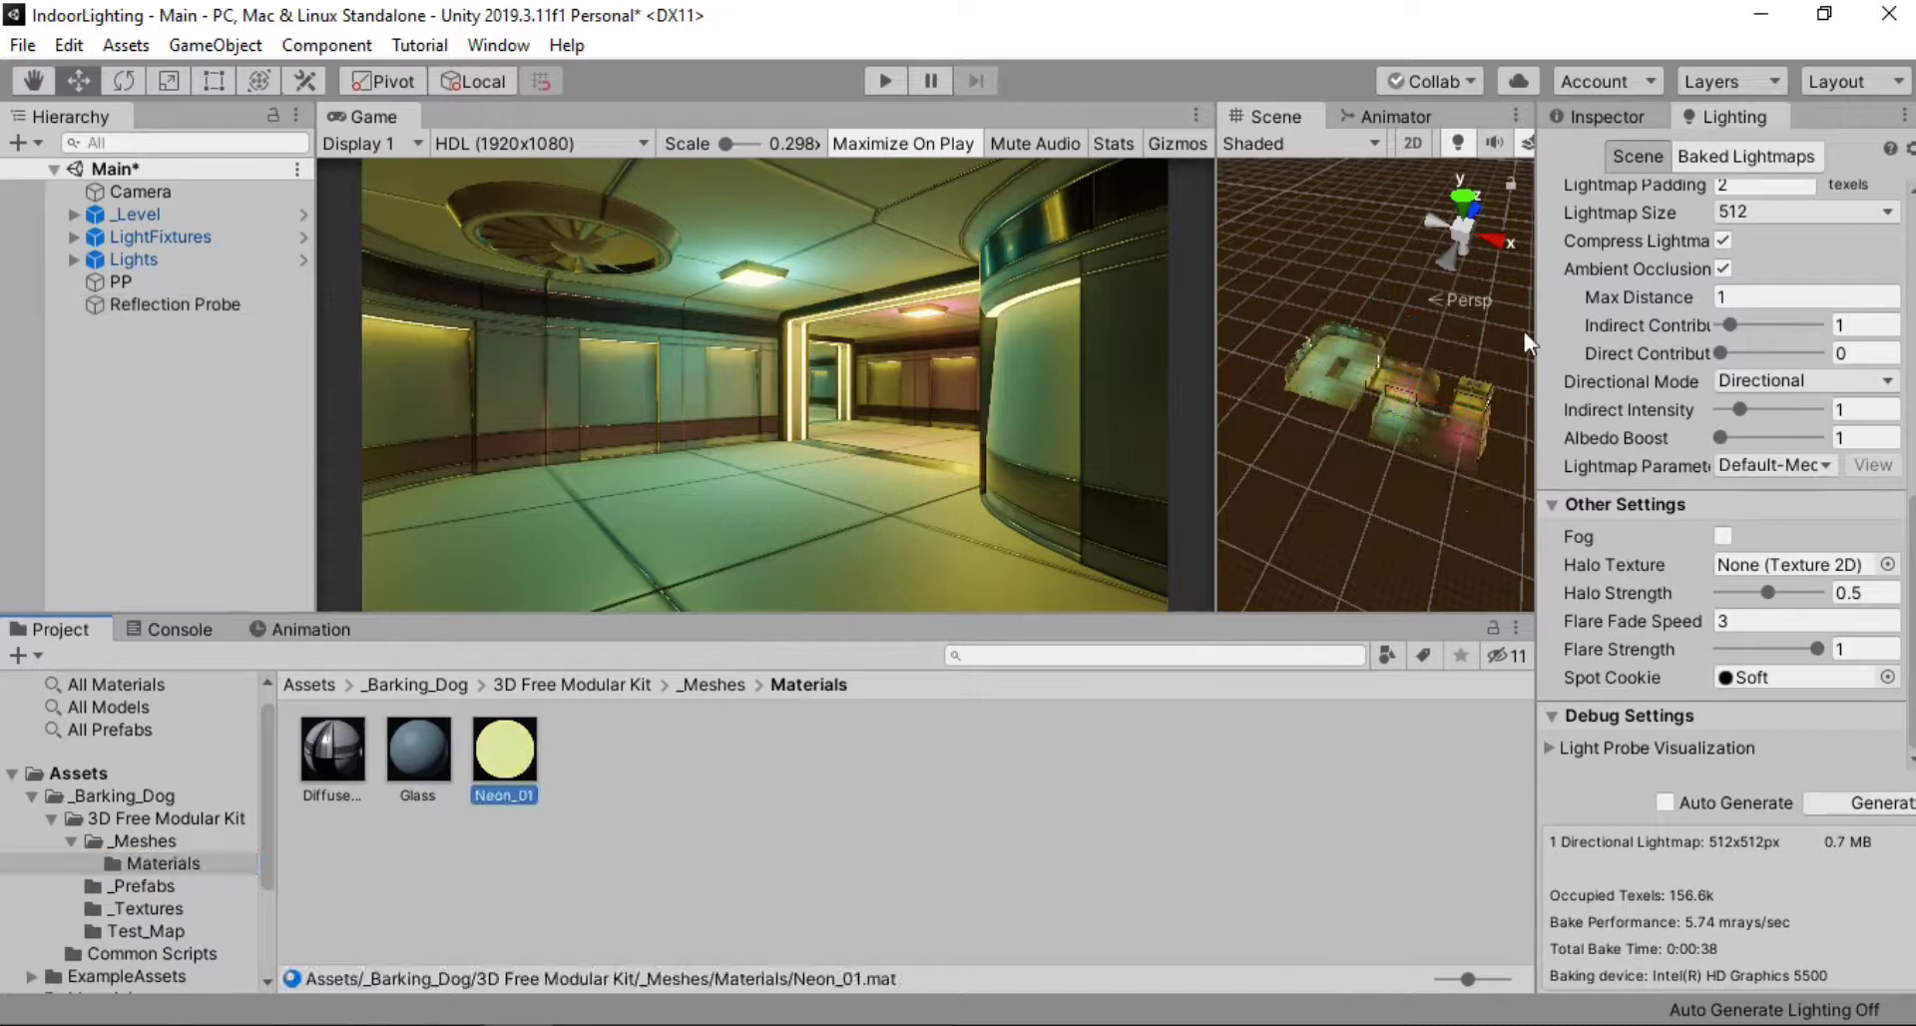
{"action": "left_click", "coordinate": [1605, 113]}
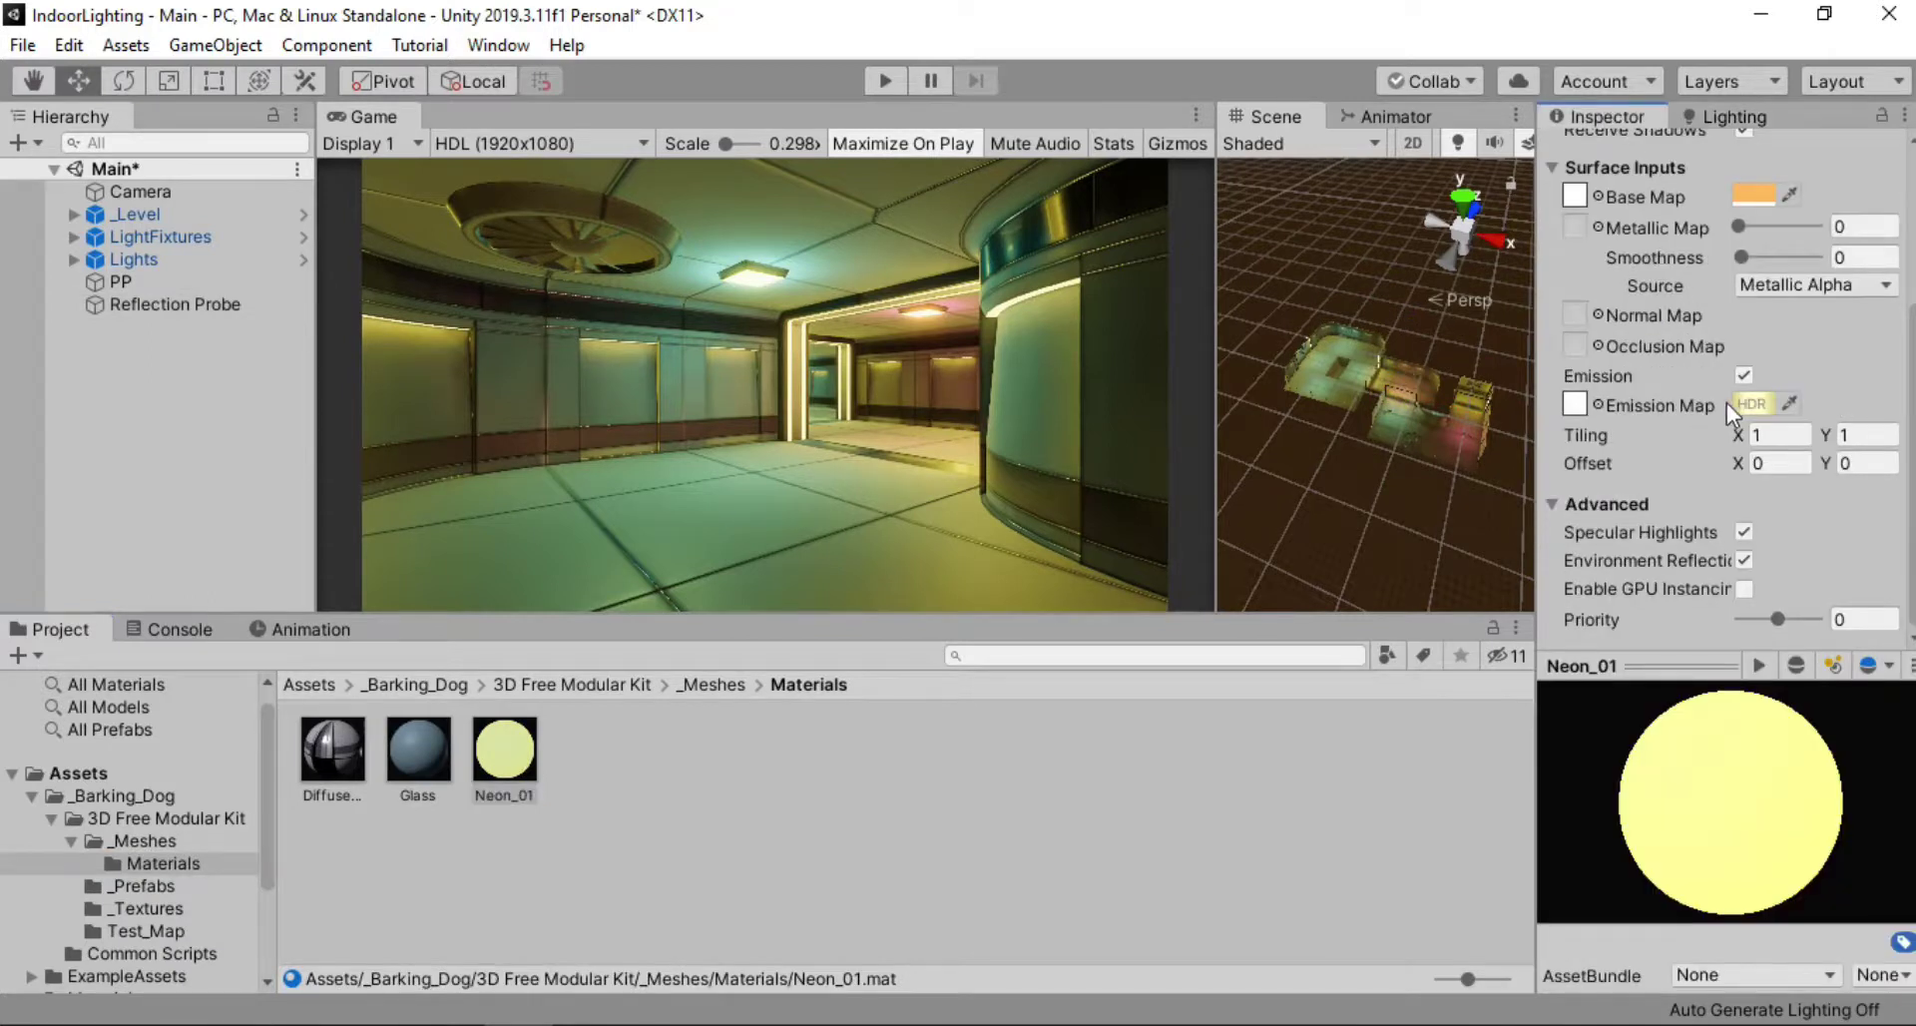
{"action": "left_click", "coordinate": [1752, 404]}
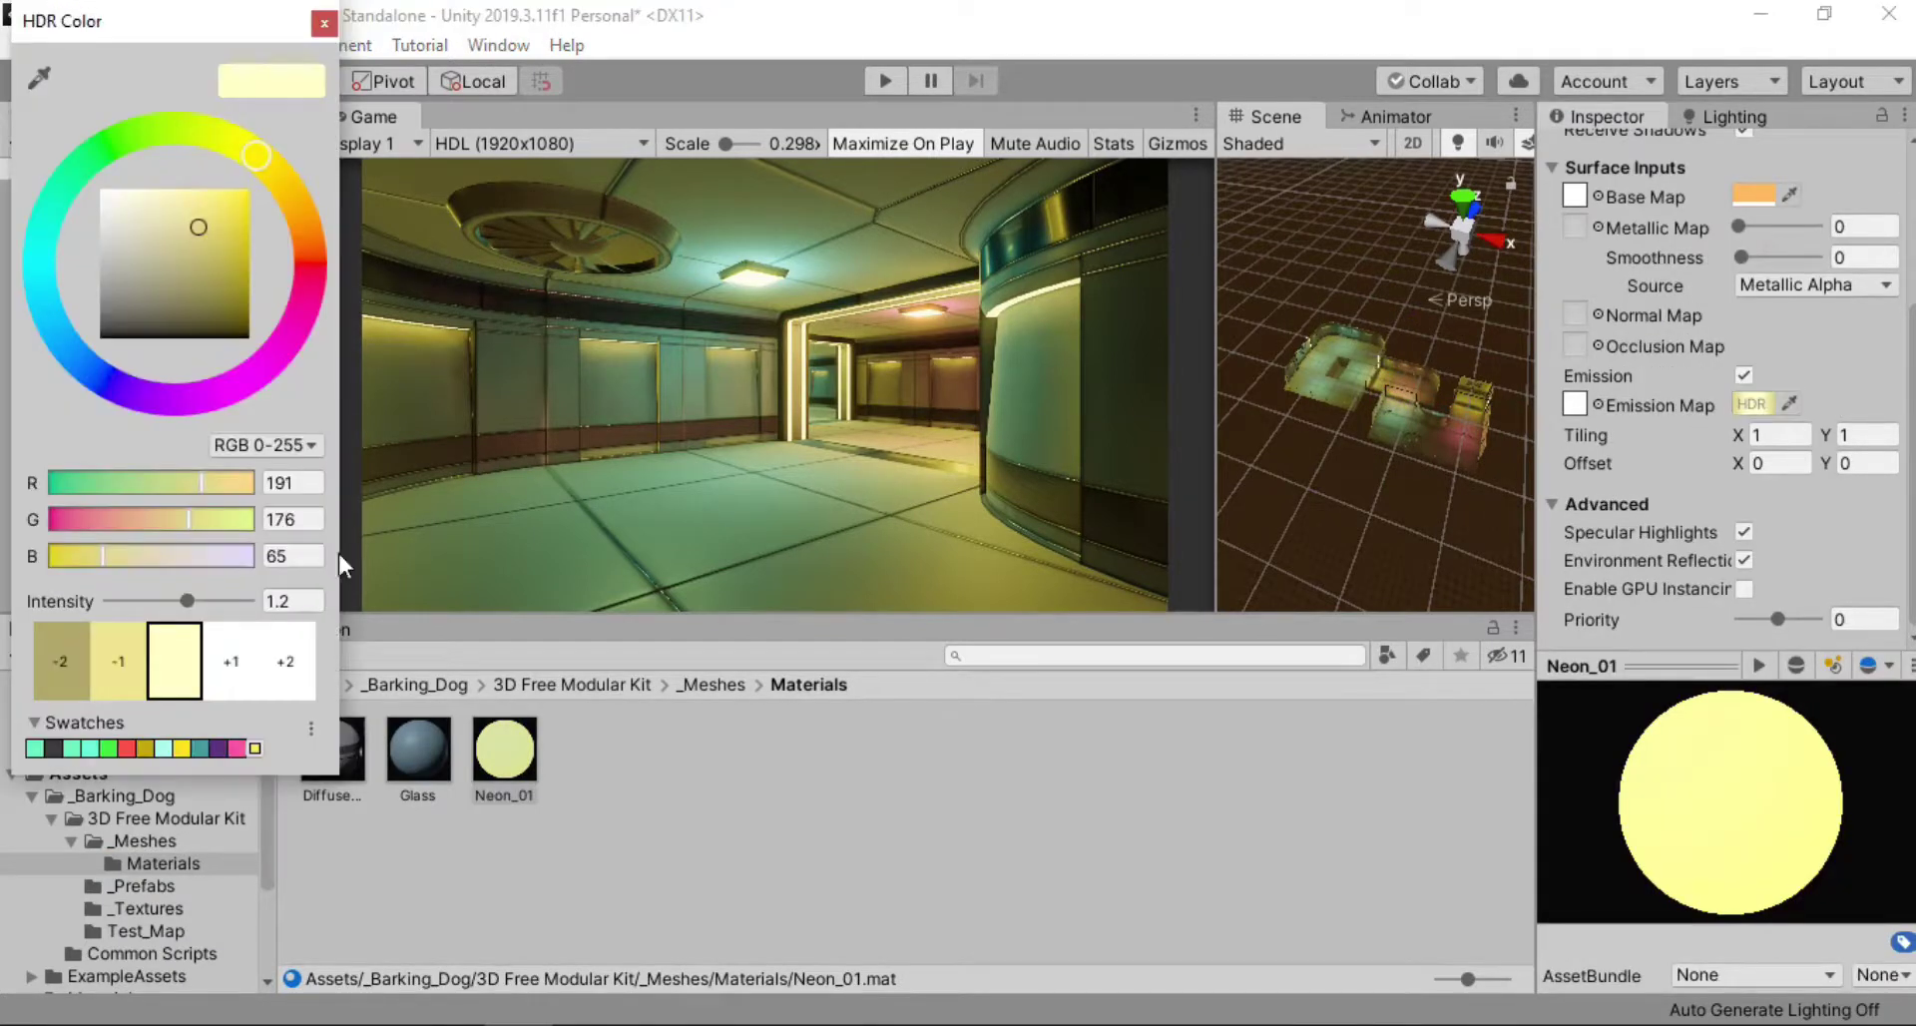
{"action": "left_click", "coordinate": [315, 600]}
{"action": "key", "text": "BackSpace"}
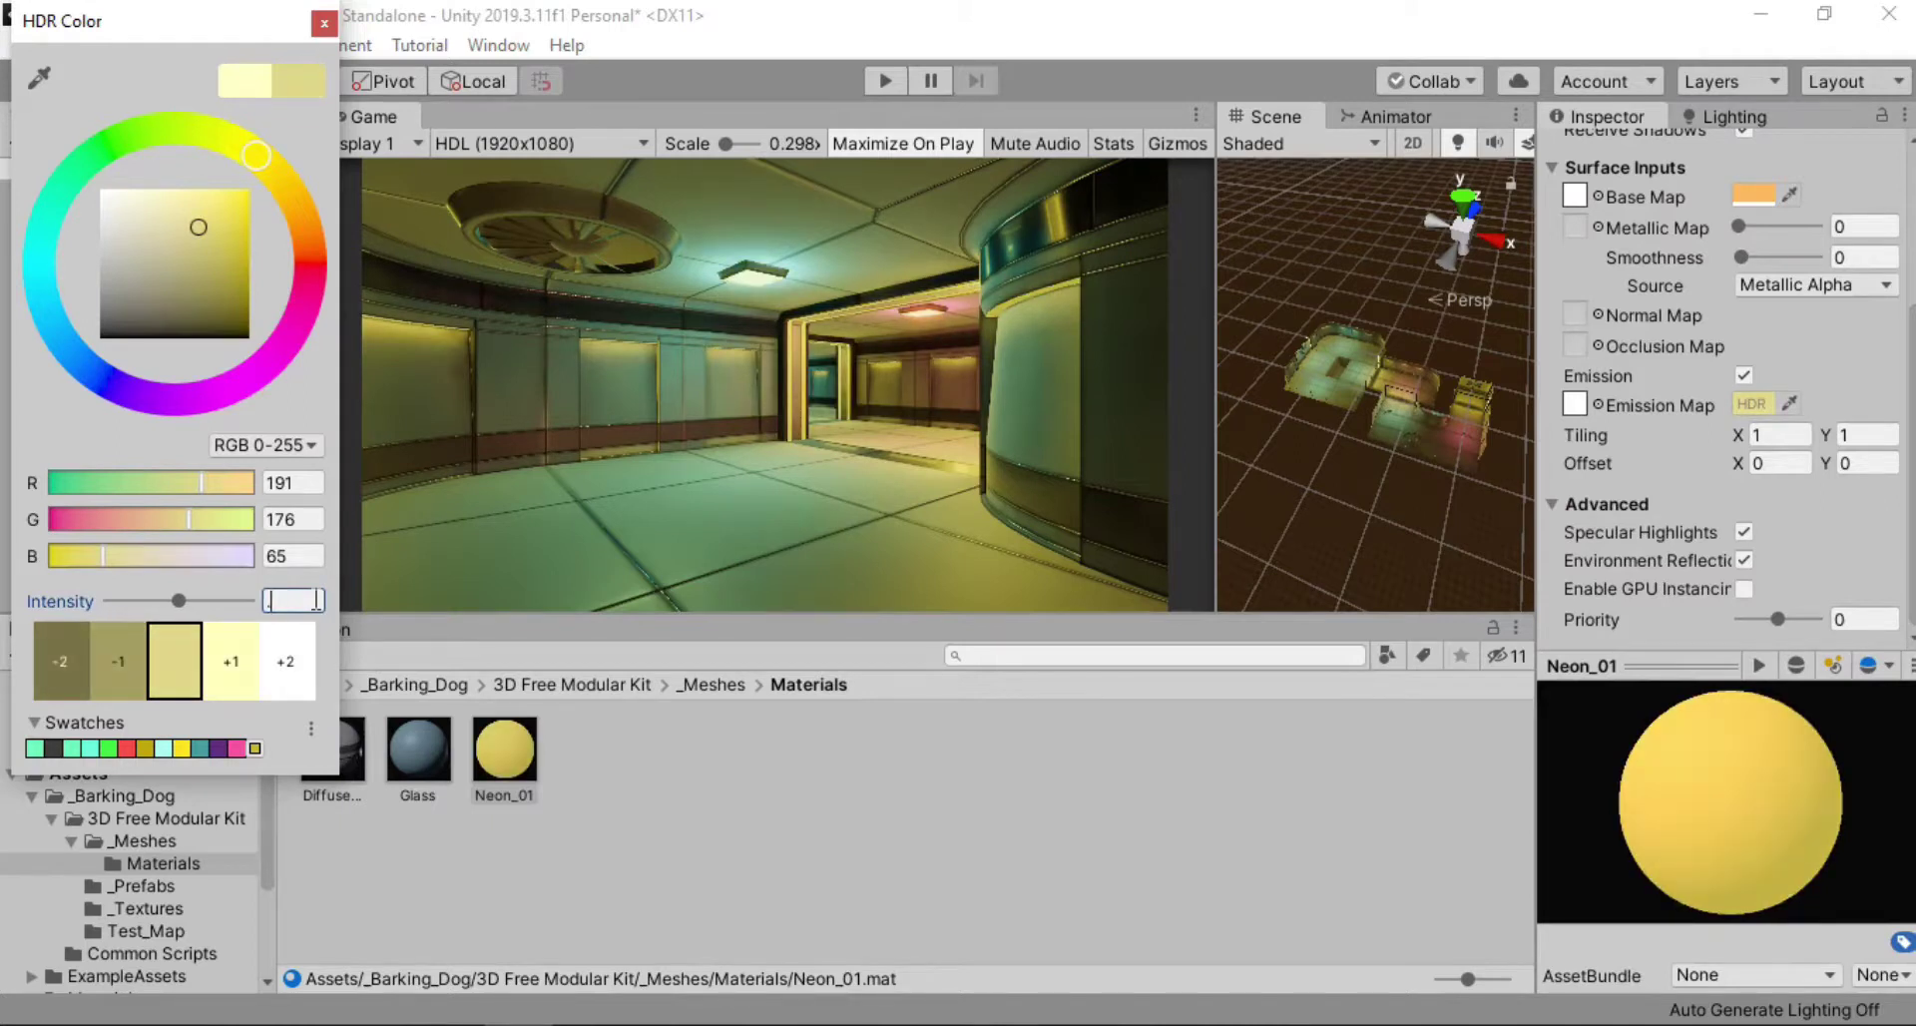
{"action": "type", "text": ".4"}
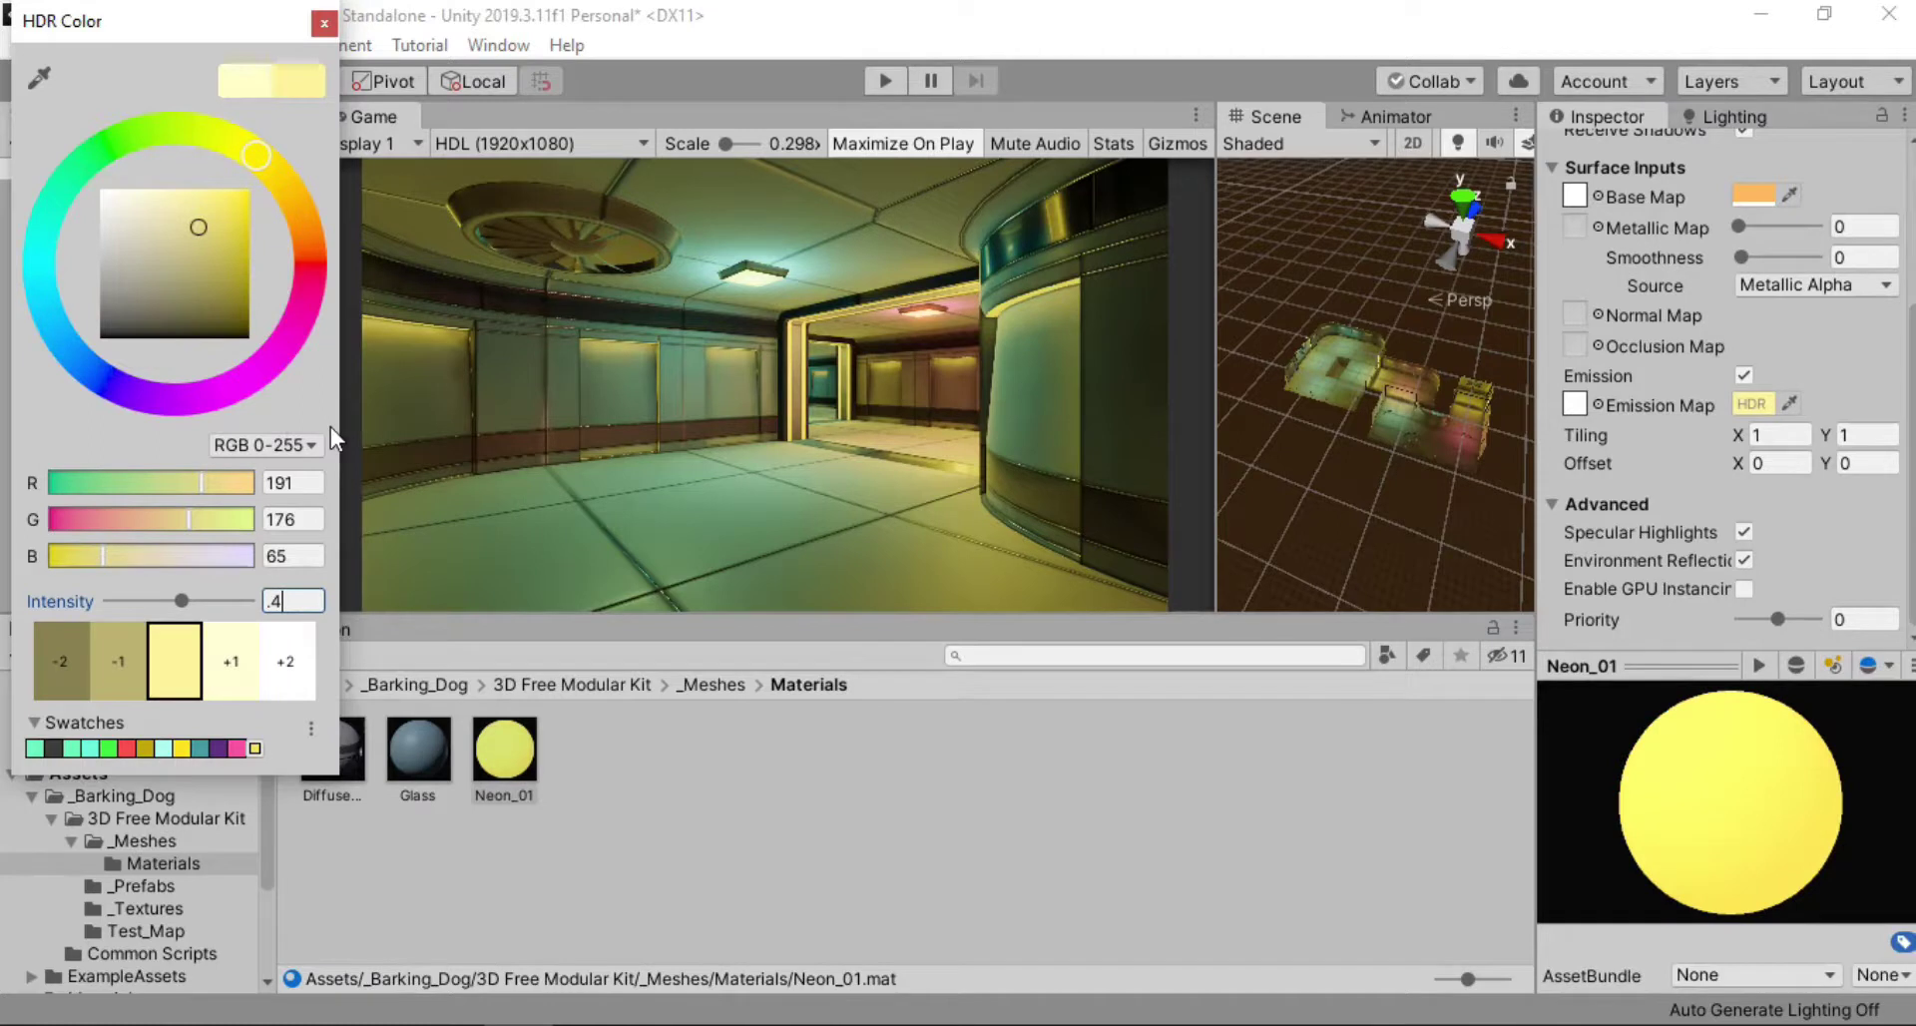
{"action": "left_click", "coordinate": [323, 24]}
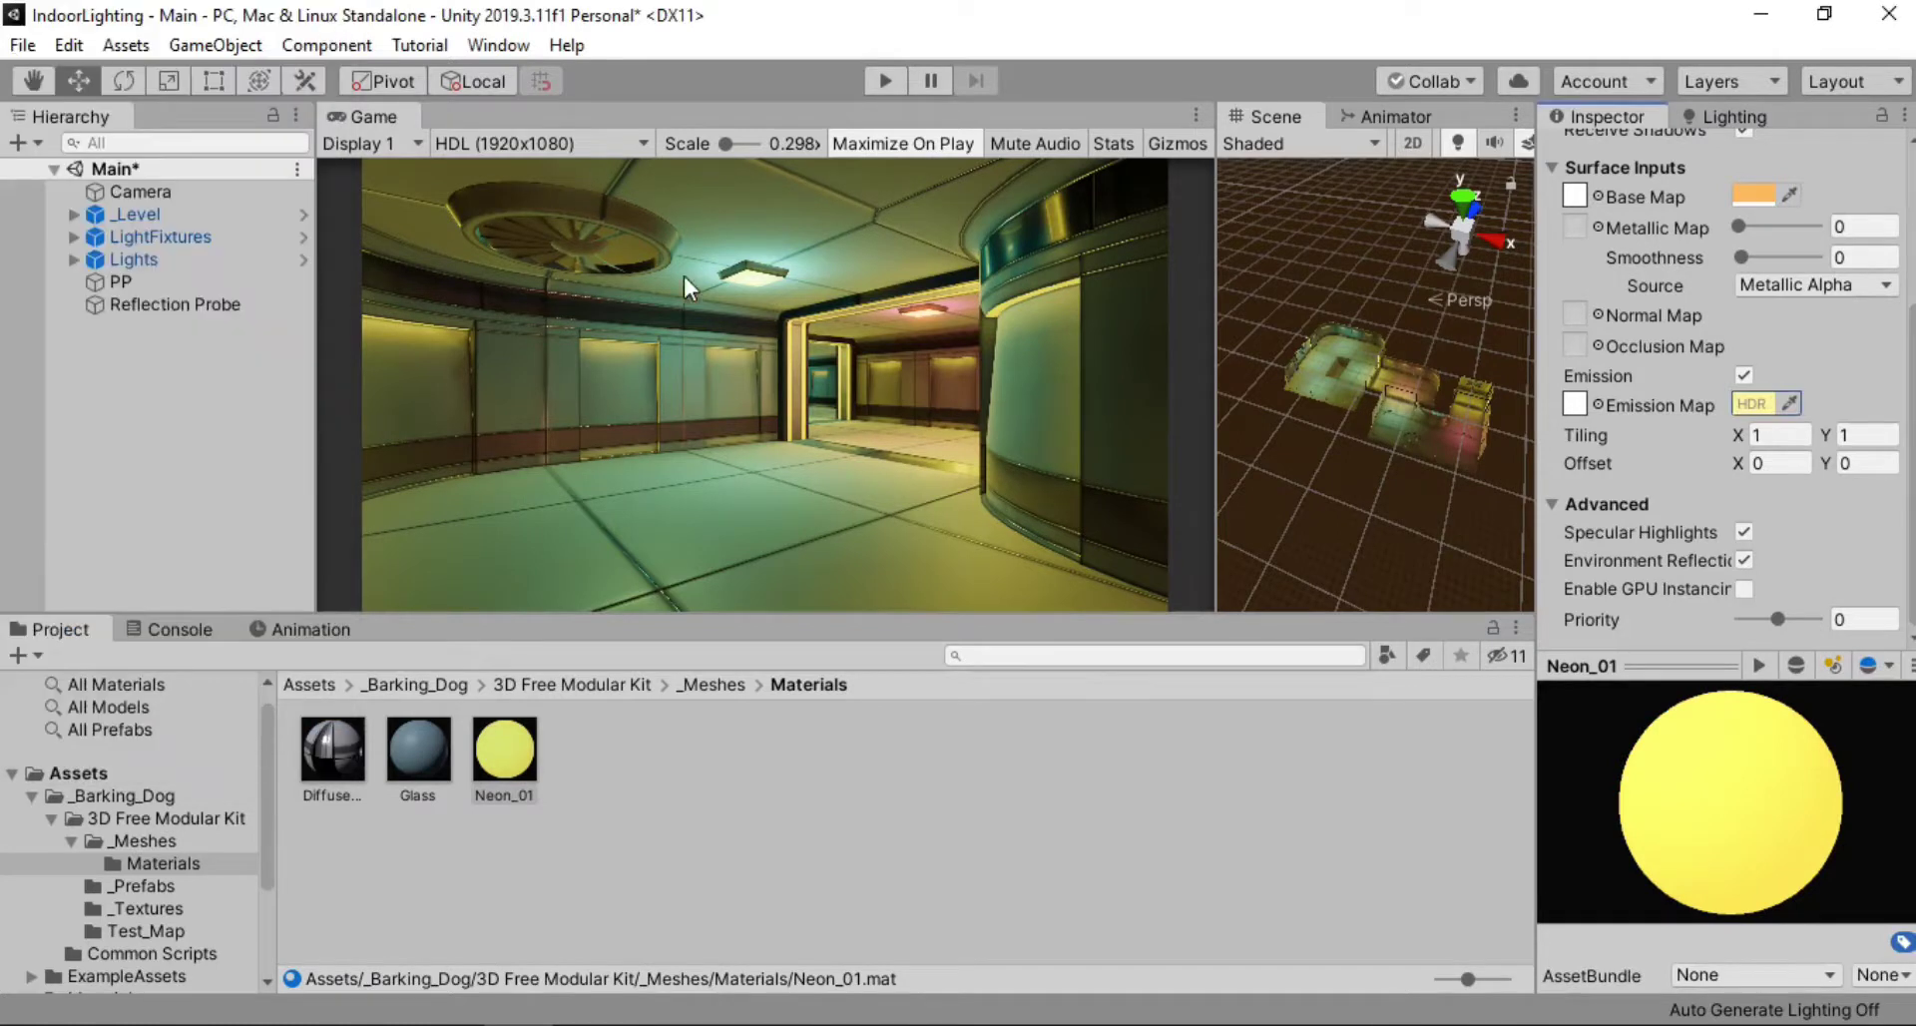
Deactivate the Reflection Probe object in the scene
{"action": "left_click", "coordinate": [189, 304]}
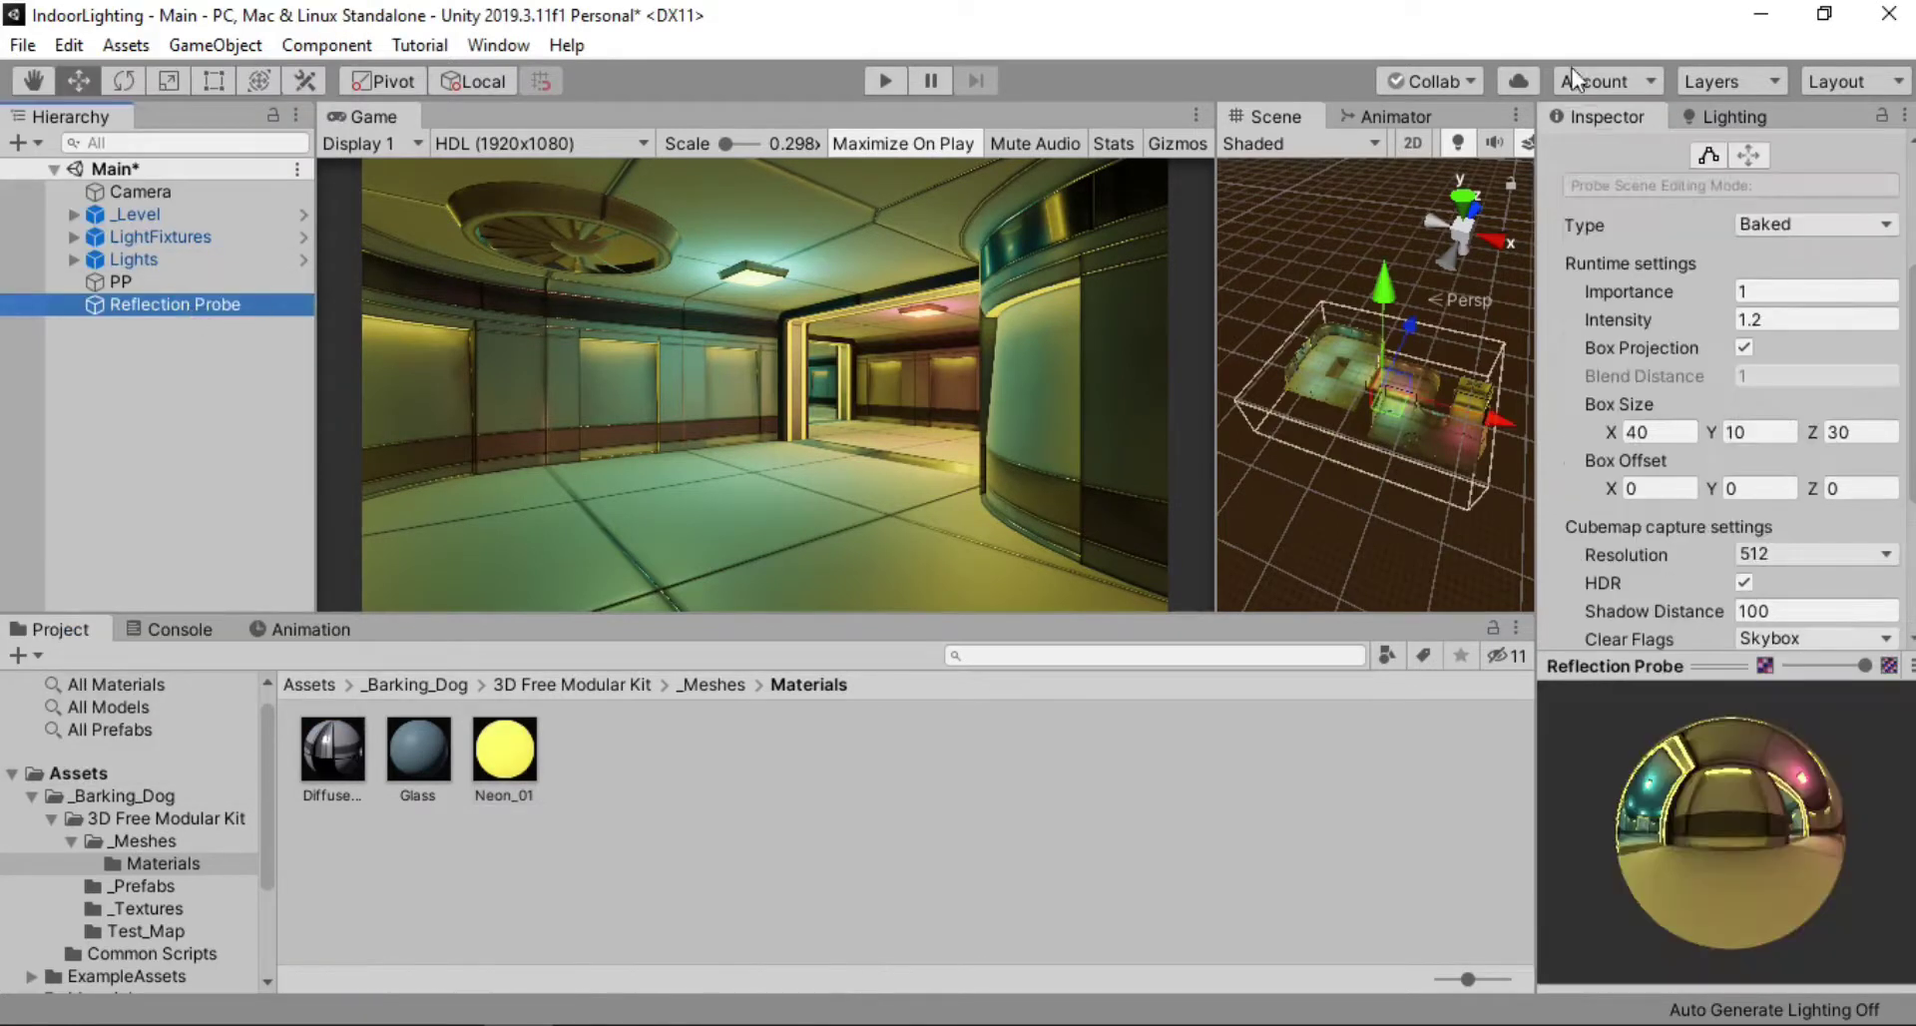
{"action": "left_click", "coordinate": [1621, 117]}
{"action": "scroll", "coordinate": [1646, 170], "scroll_direction": "up", "scroll_amount": 5}
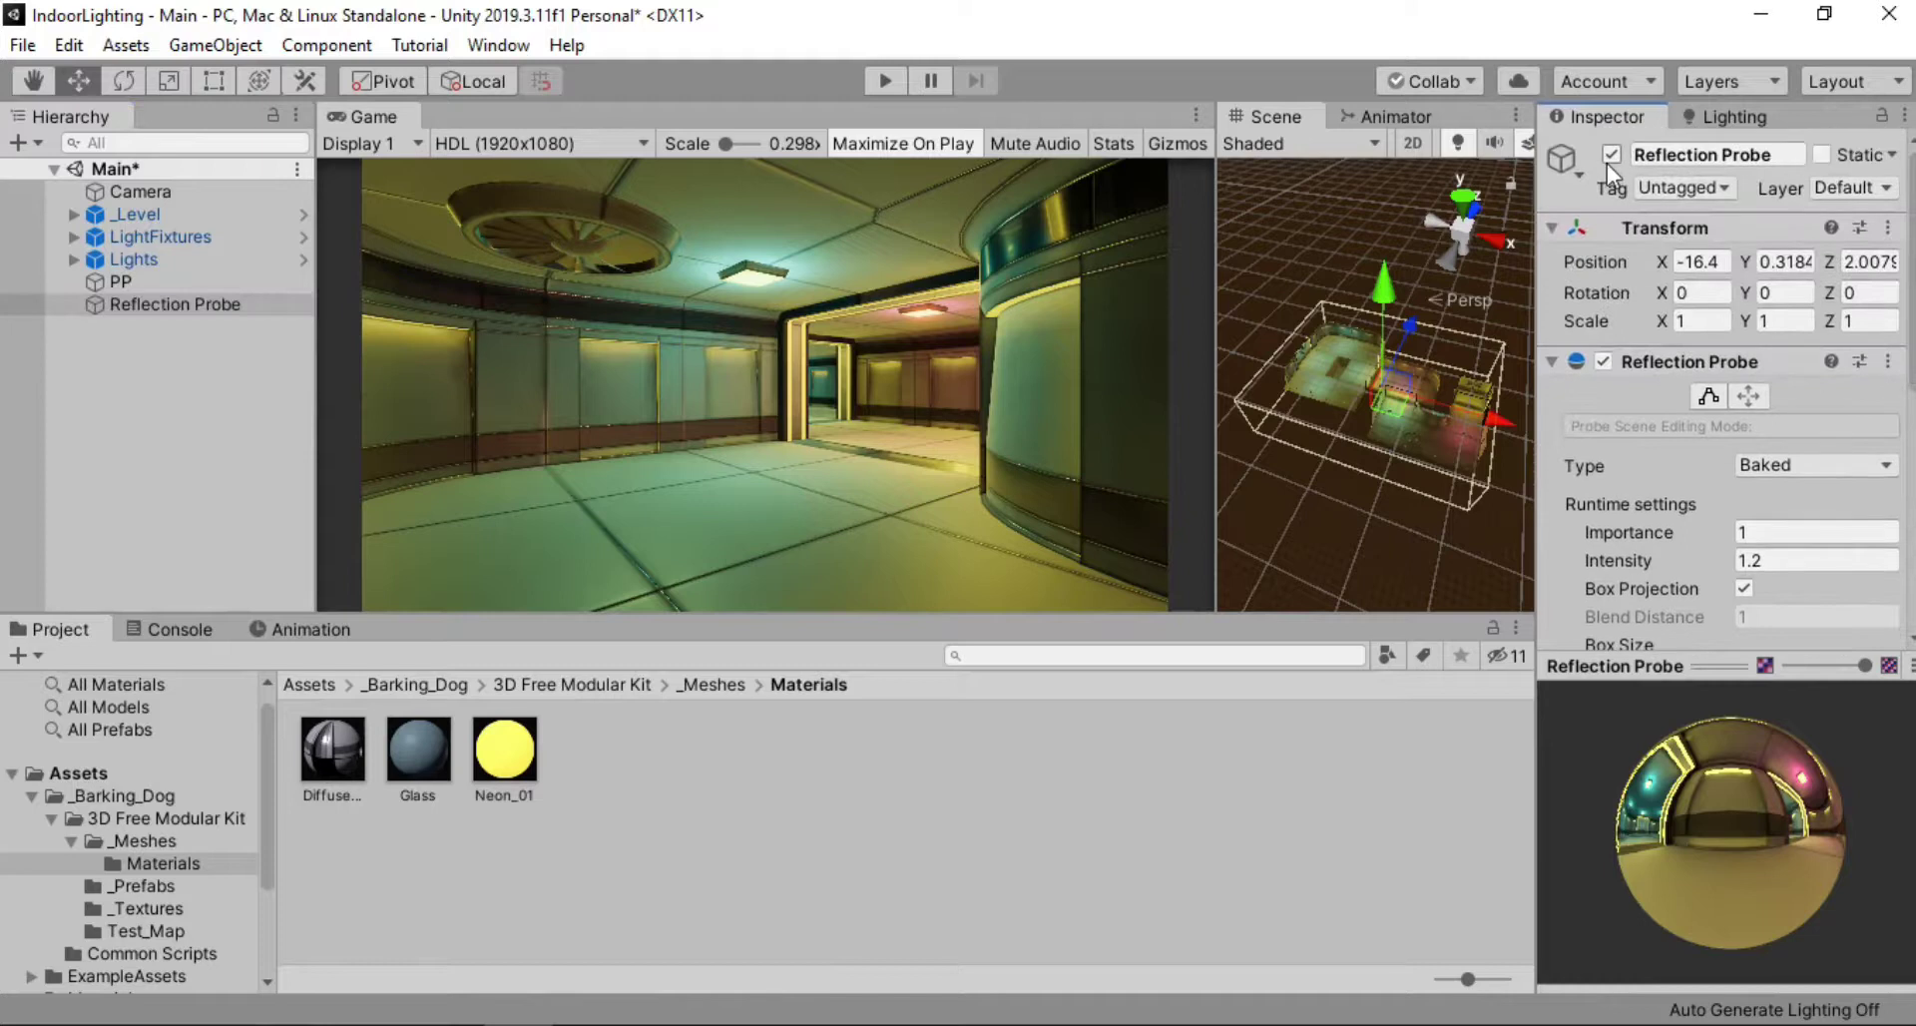
{"action": "left_click", "coordinate": [1609, 159]}
Set the lightmapping bounces to 2 and the lightmap resolution to 20 texels per unit
{"action": "left_click", "coordinate": [1736, 117]}
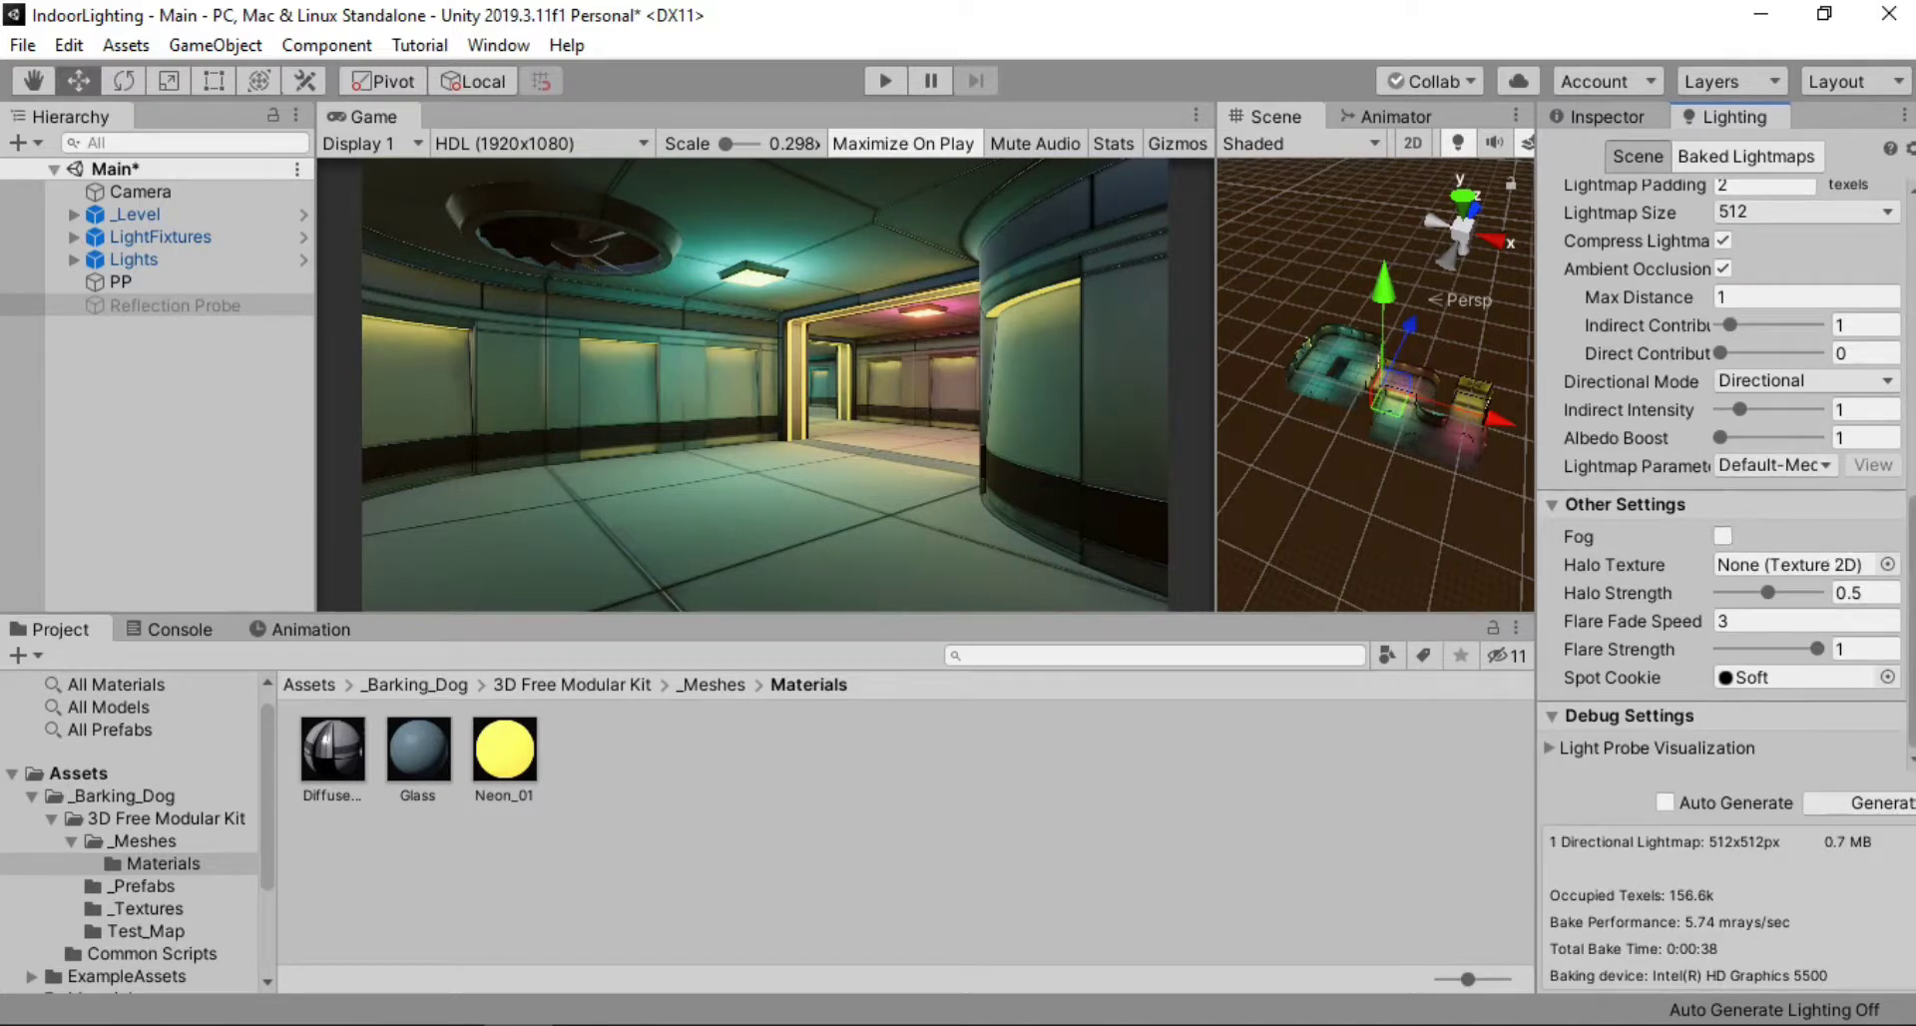
{"action": "scroll", "coordinate": [1722, 469], "scroll_direction": "up", "scroll_amount": 5}
{"action": "scroll", "coordinate": [1722, 469], "scroll_direction": "down", "scroll_amount": 2}
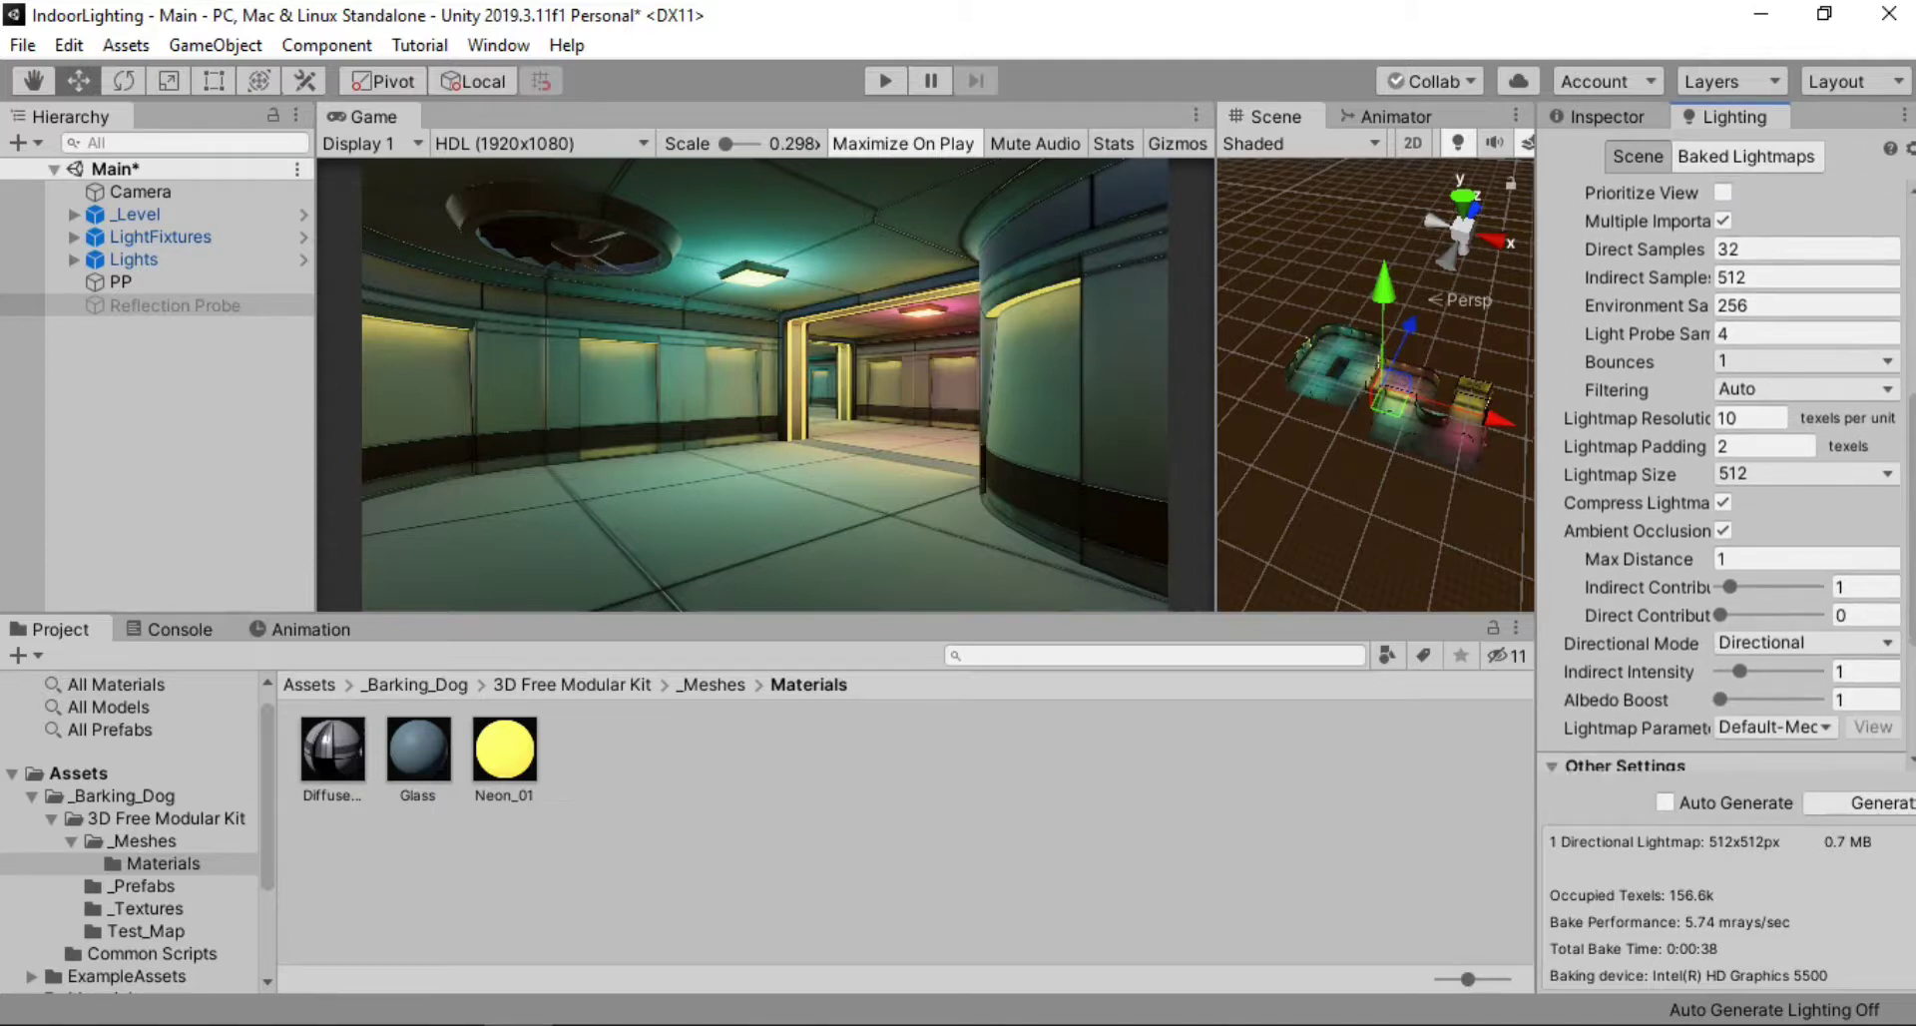
{"action": "left_click", "coordinate": [1758, 337]}
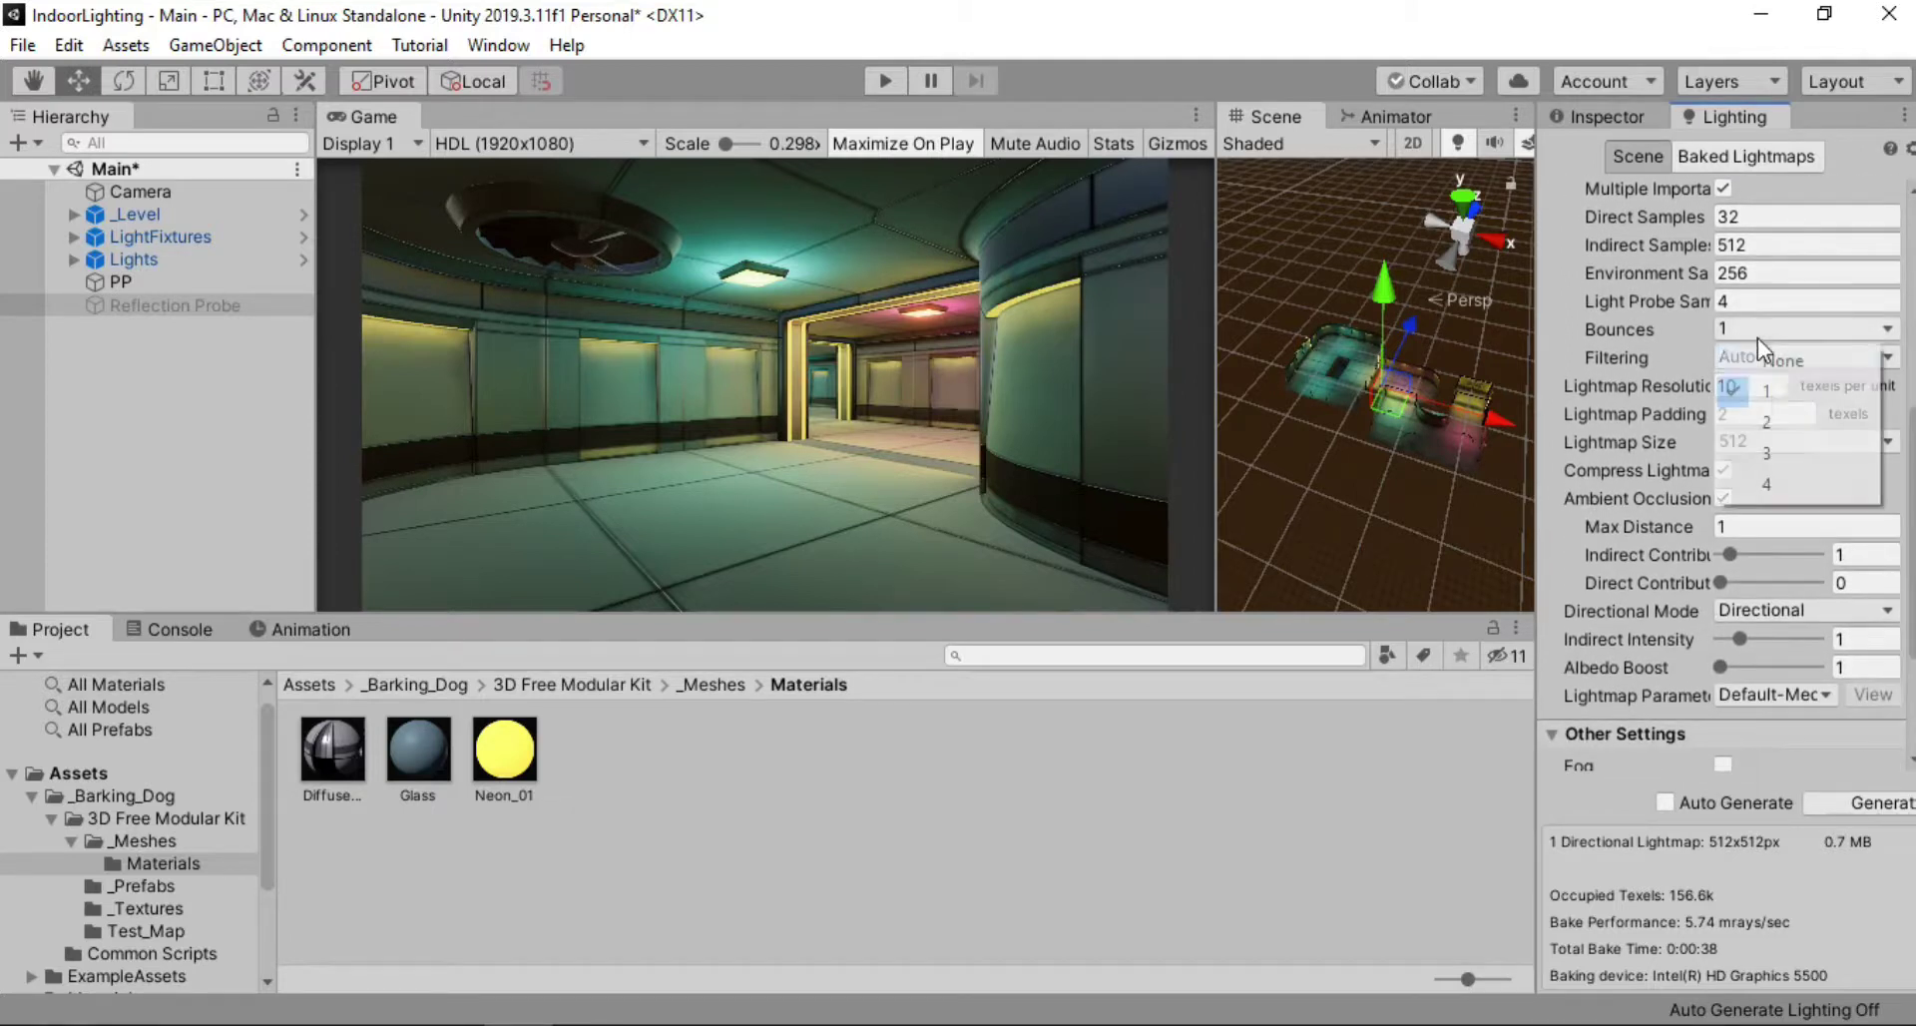
{"action": "left_click", "coordinate": [1782, 420]}
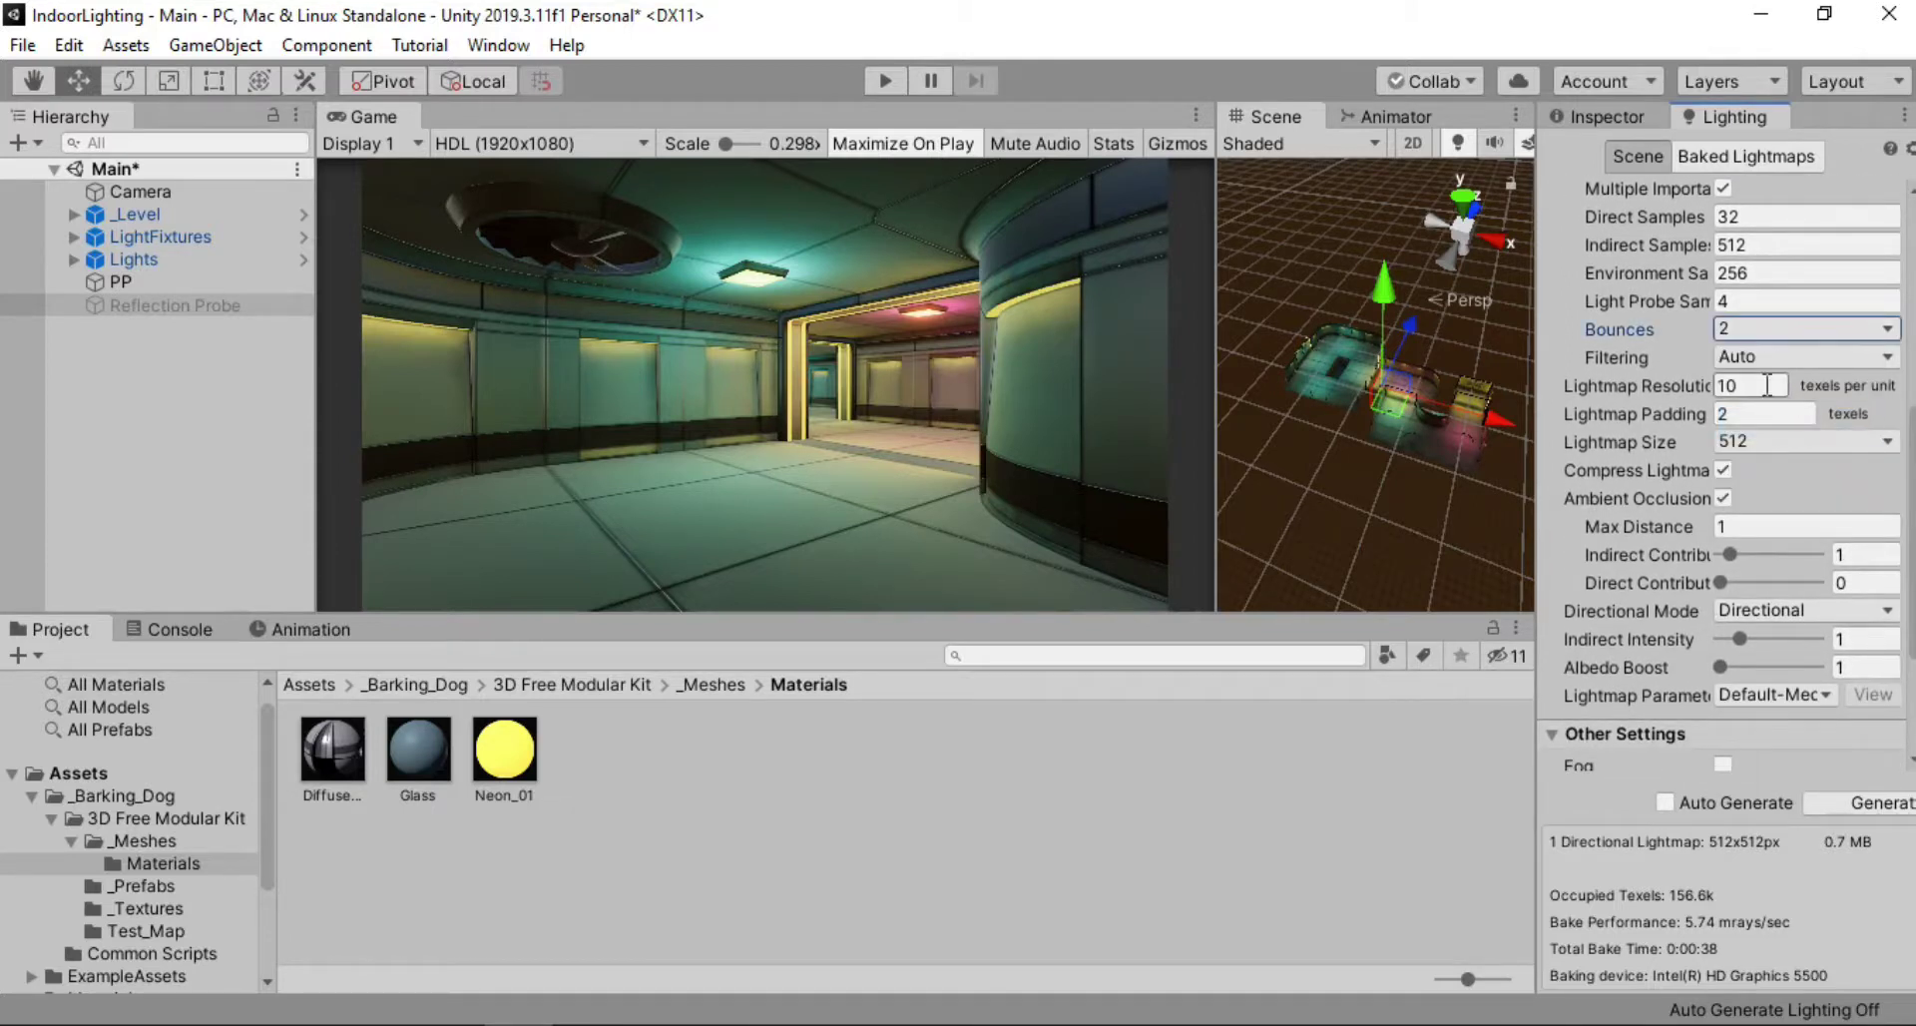
{"action": "left_click", "coordinate": [1750, 389]}
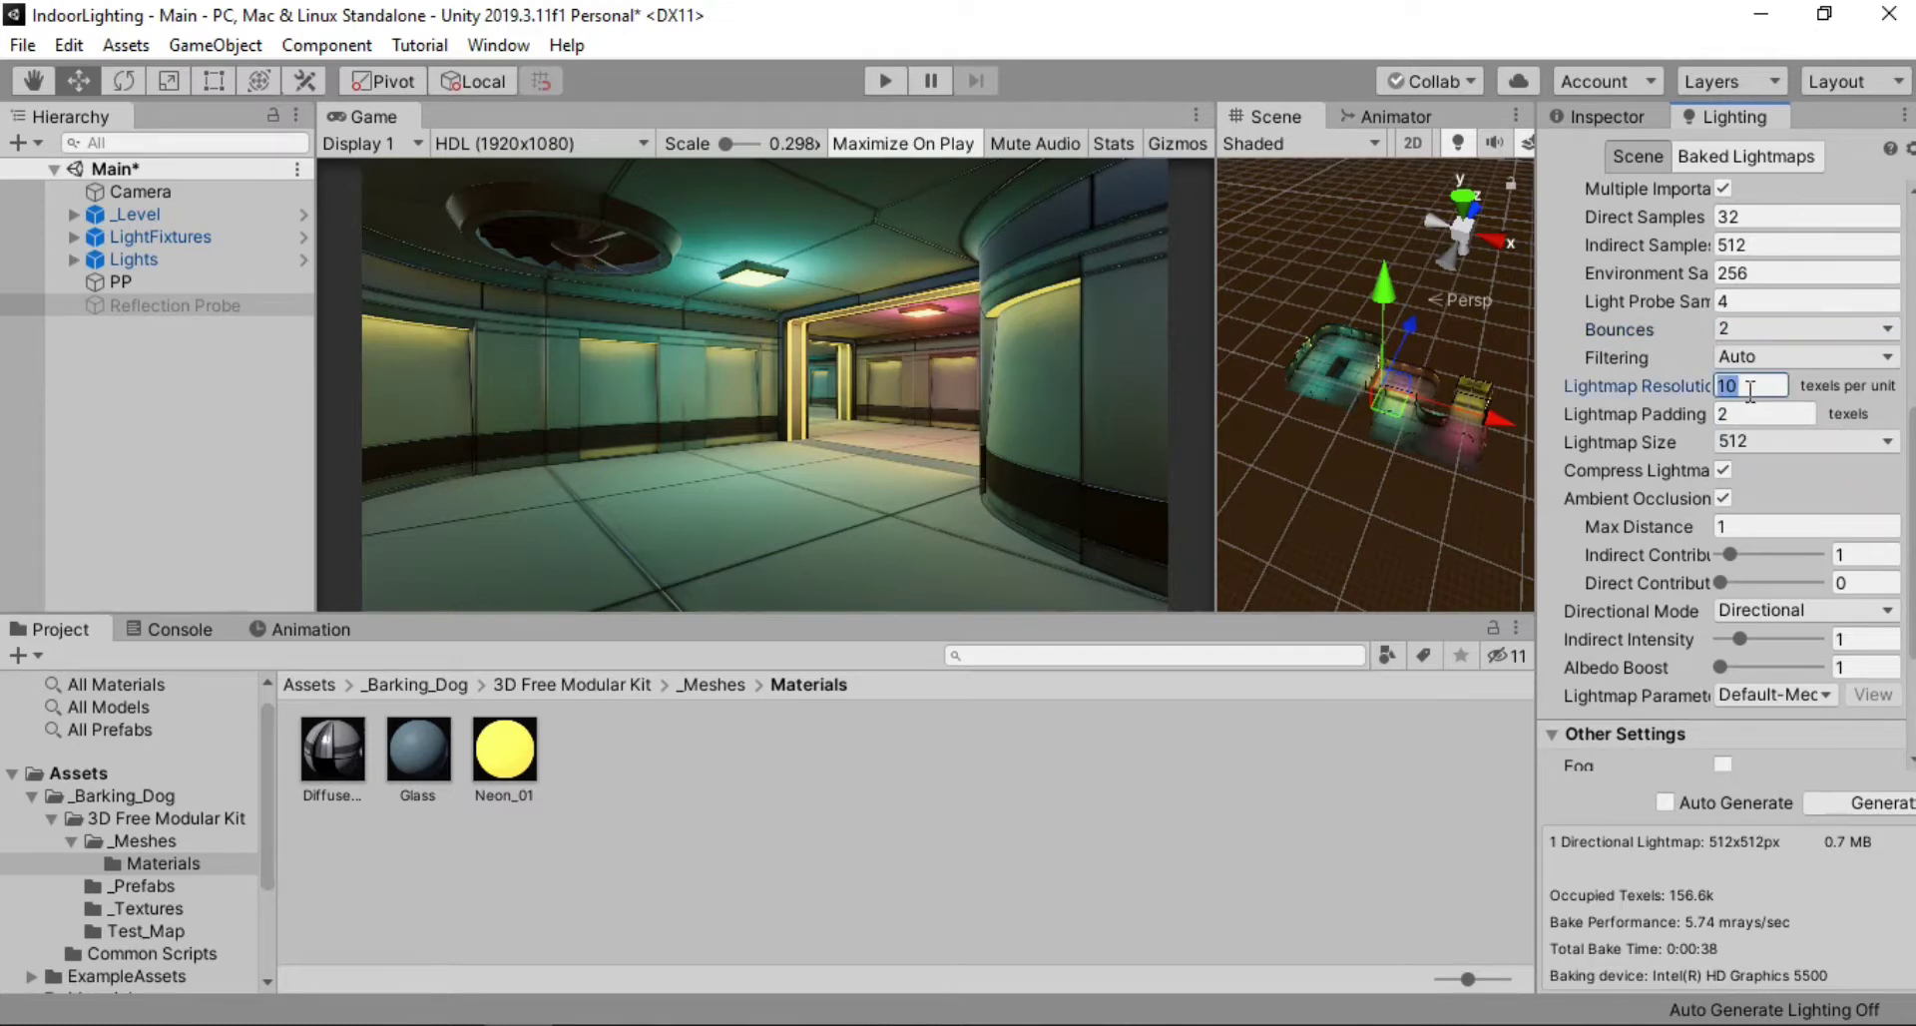
{"action": "type", "text": "20"}
Widen the scene view and show it in Baked Lightmap mode at -5.3 lightmap exposure to examine the texel grid on the floor
{"action": "left_click_drag", "start_coordinate": [1220, 205], "coordinate": [1017, 202]}
{"action": "left_click", "coordinate": [1081, 152]}
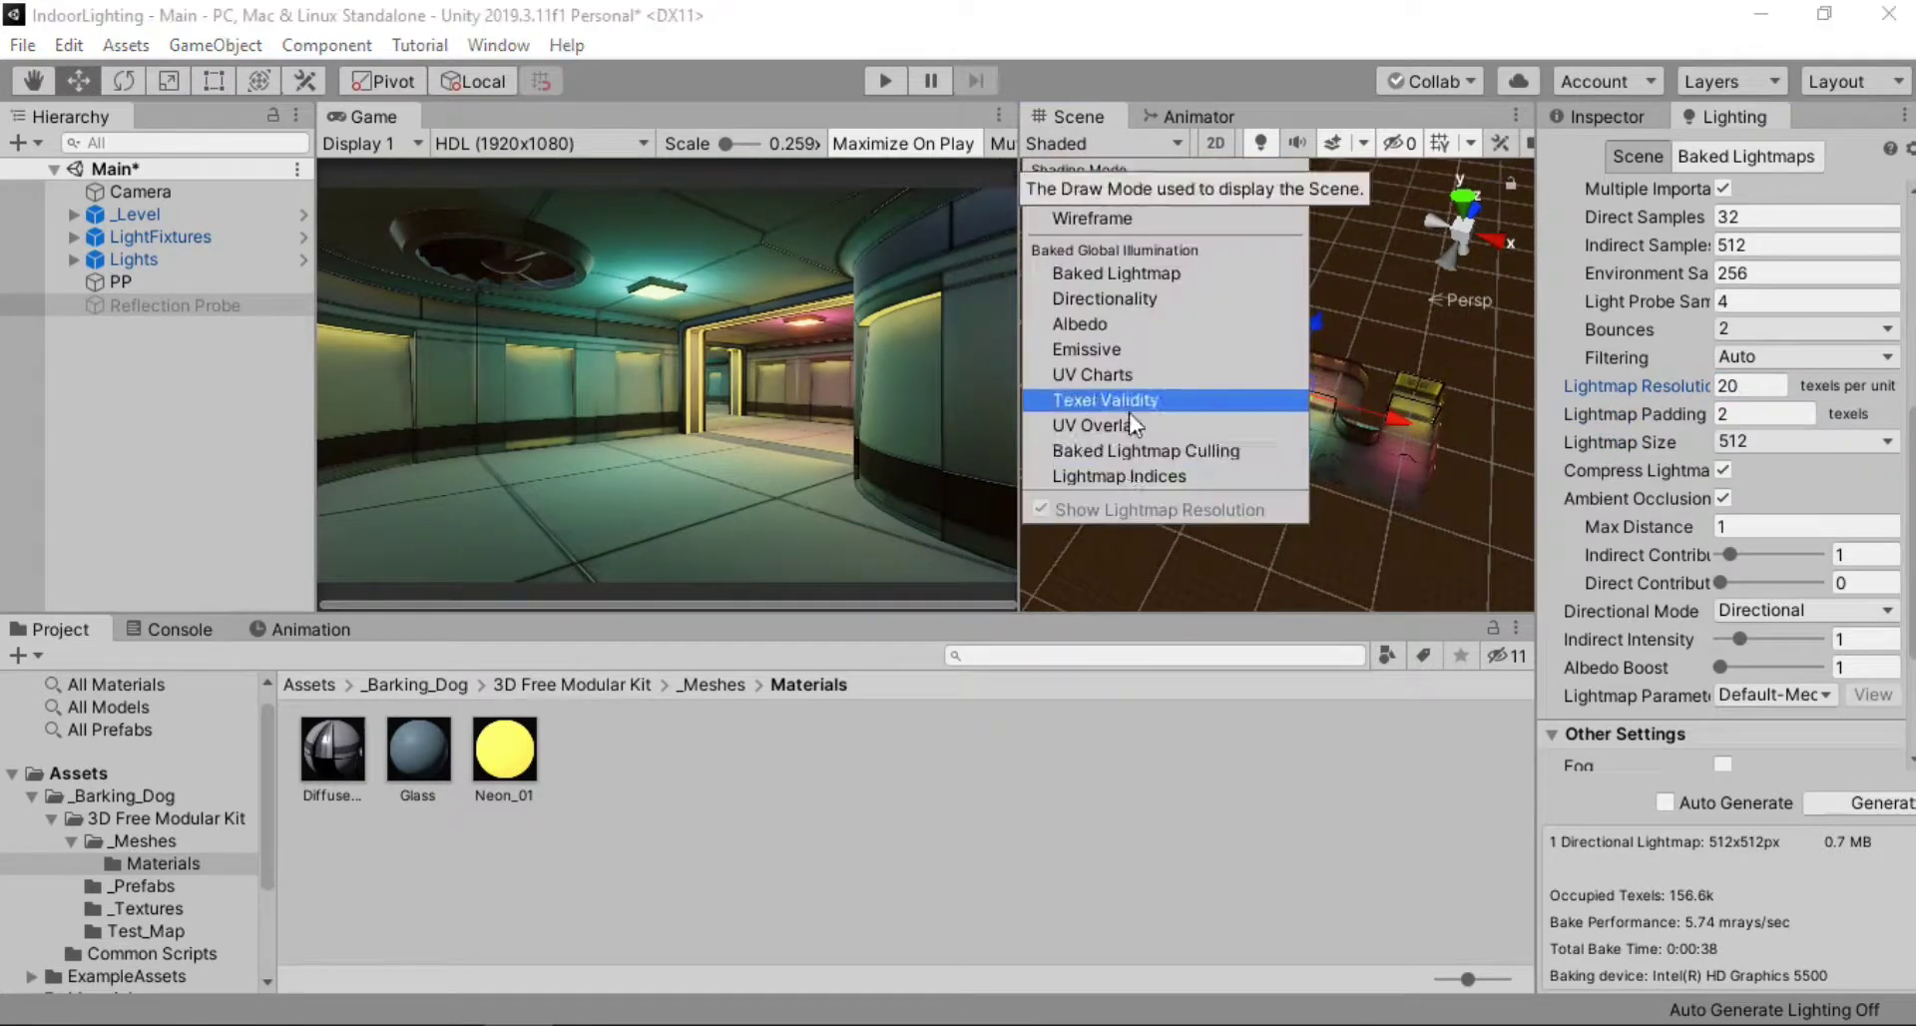
{"action": "left_click", "coordinate": [1119, 274]}
{"action": "left_click_drag", "start_coordinate": [1357, 578], "coordinate": [1337, 432]}
{"action": "mouse_move", "coordinate": [1337, 431]}
{"action": "middle_mouse_down"}
{"action": "mouse_move", "coordinate": [1335, 491]}
{"action": "mouse_move", "coordinate": [1110, 304]}
{"action": "mouse_move", "coordinate": [1090, 231]}
{"action": "middle_mouse_up"}
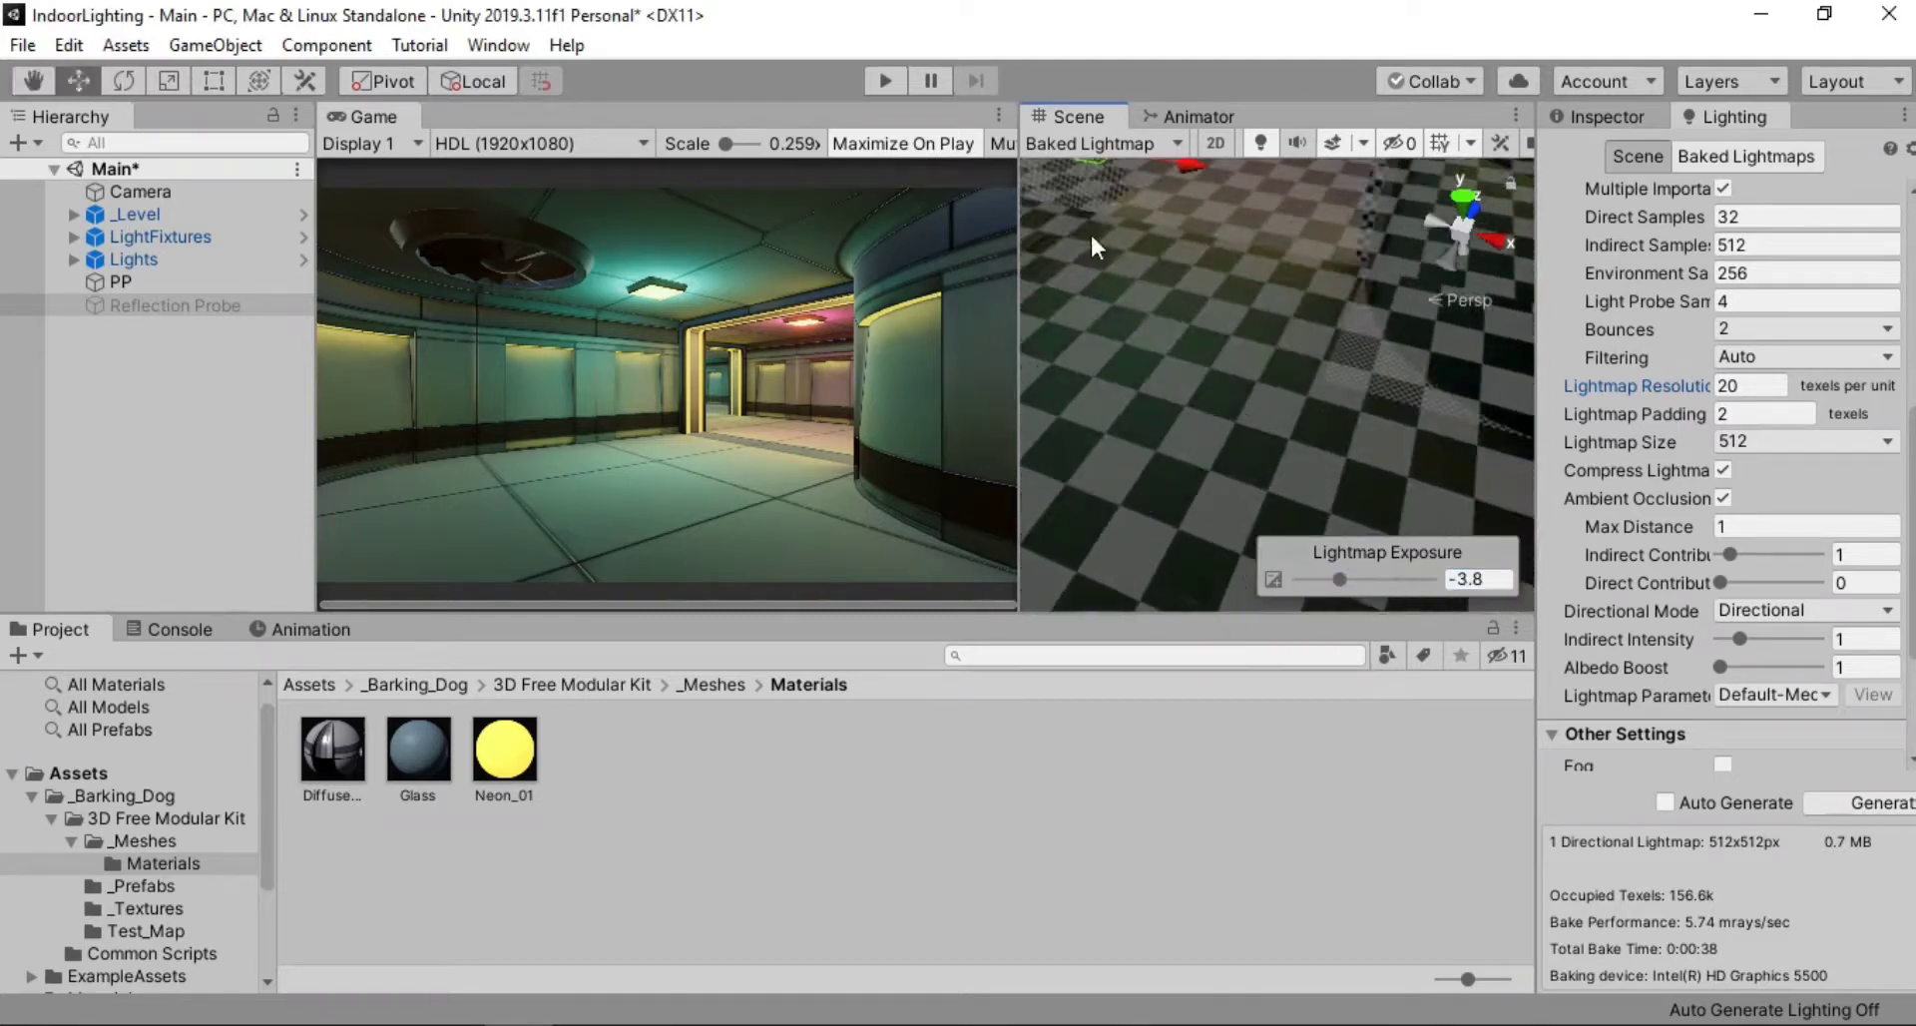
{"action": "scroll", "coordinate": [1100, 258], "scroll_direction": "up", "scroll_amount": 5}
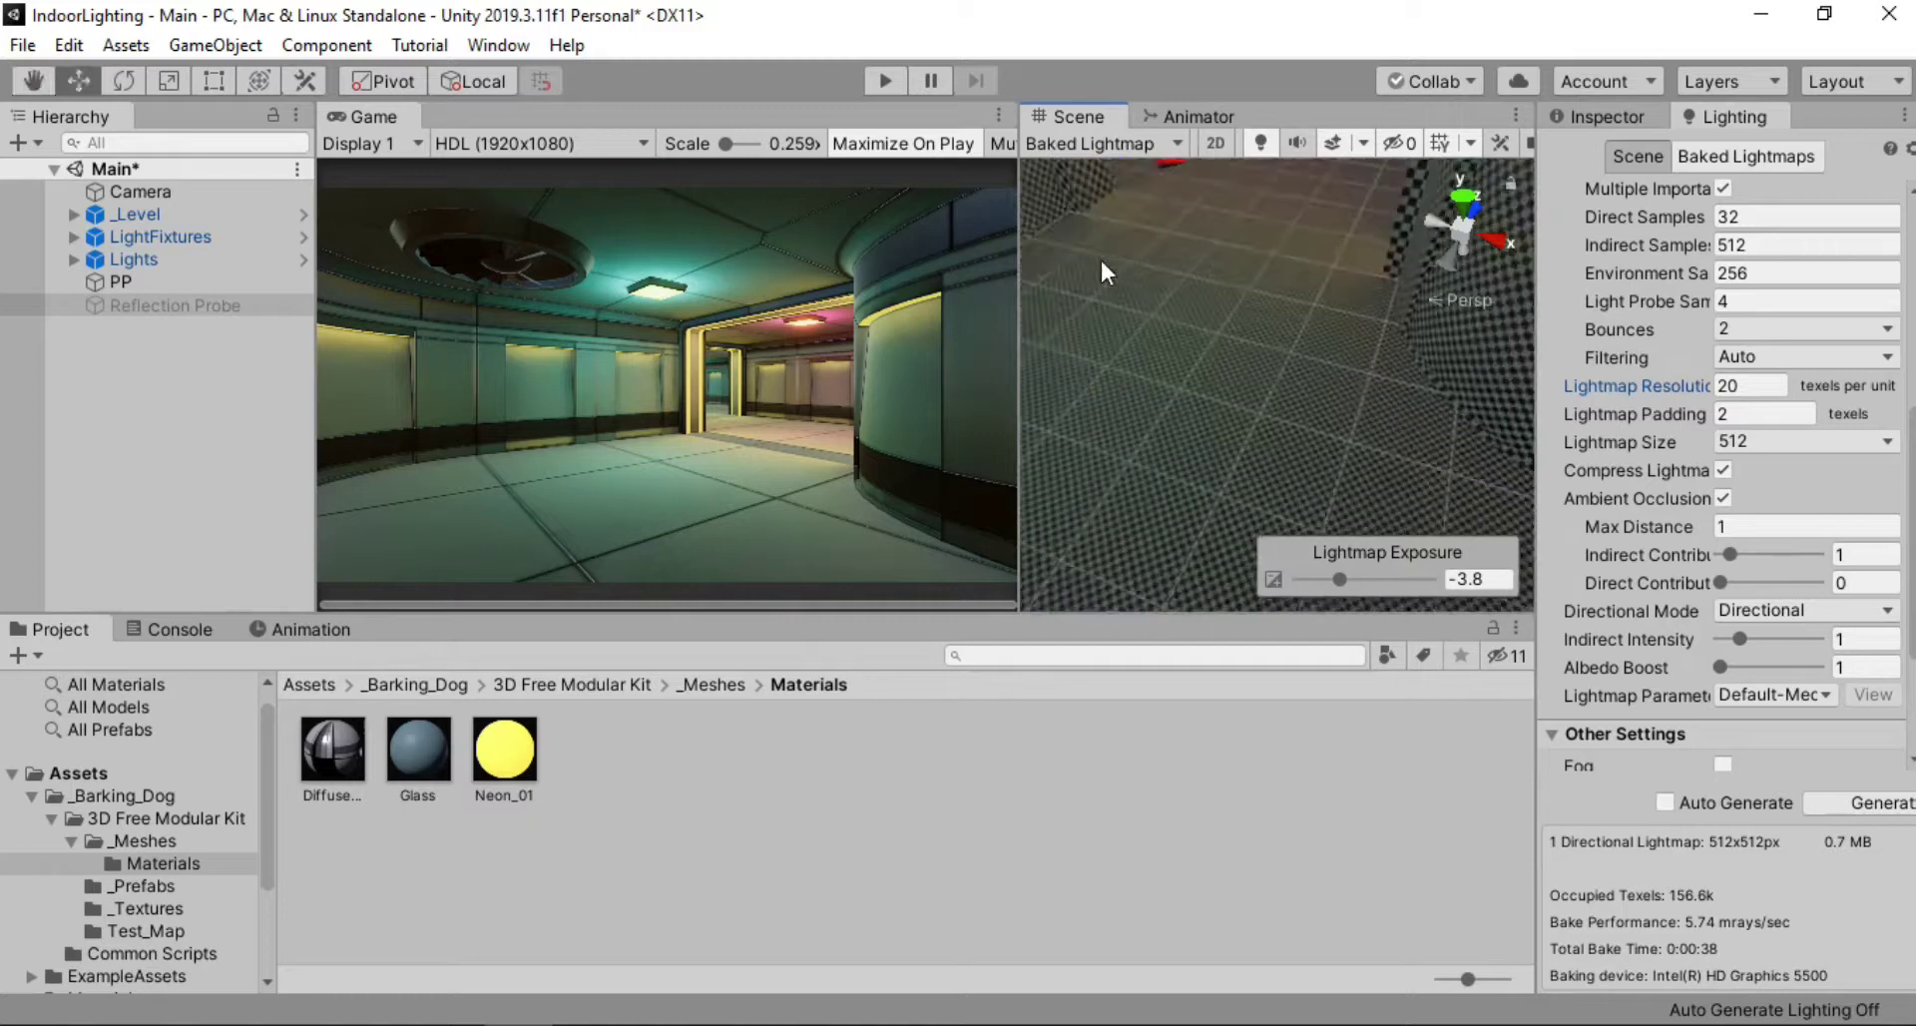
{"action": "scroll", "coordinate": [1100, 260], "scroll_direction": "up", "scroll_amount": 5}
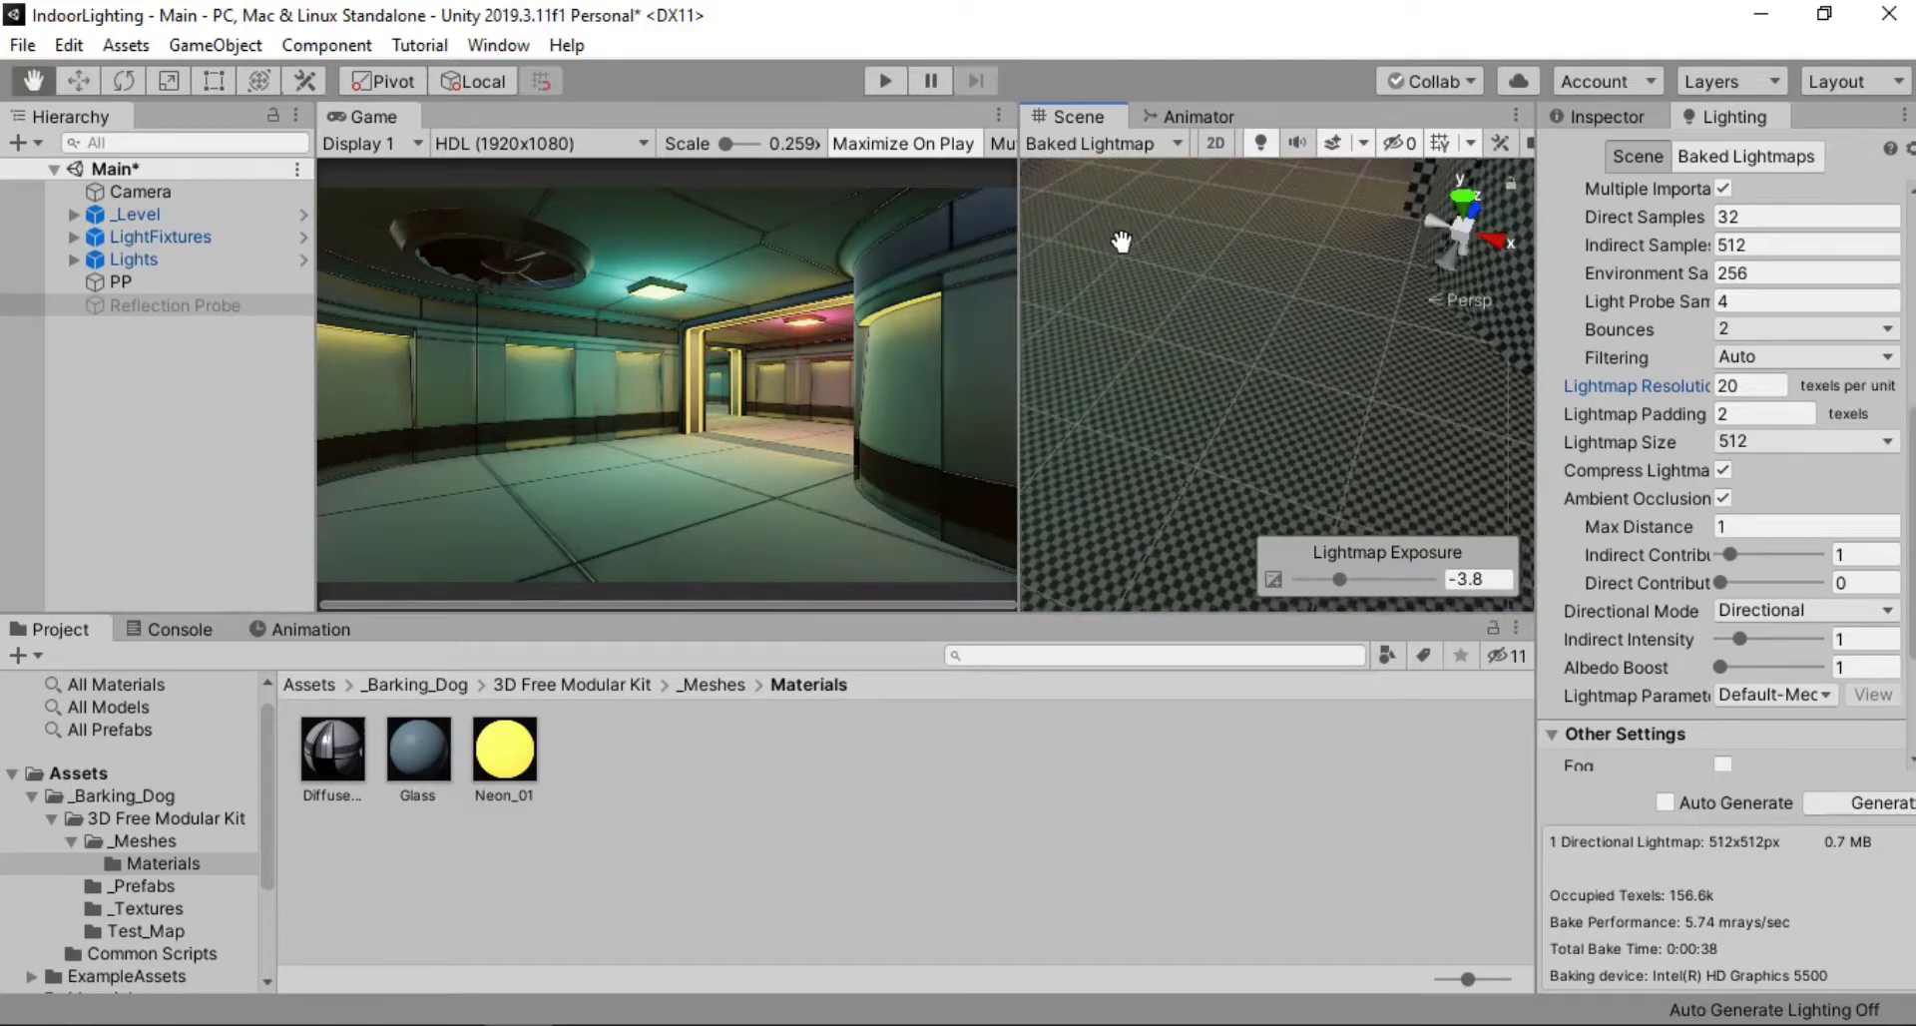
{"action": "left_click_drag", "start_coordinate": [1018, 270], "coordinate": [907, 269]}
{"action": "right_click_drag", "start_coordinate": [1186, 256], "coordinate": [1130, 278]}
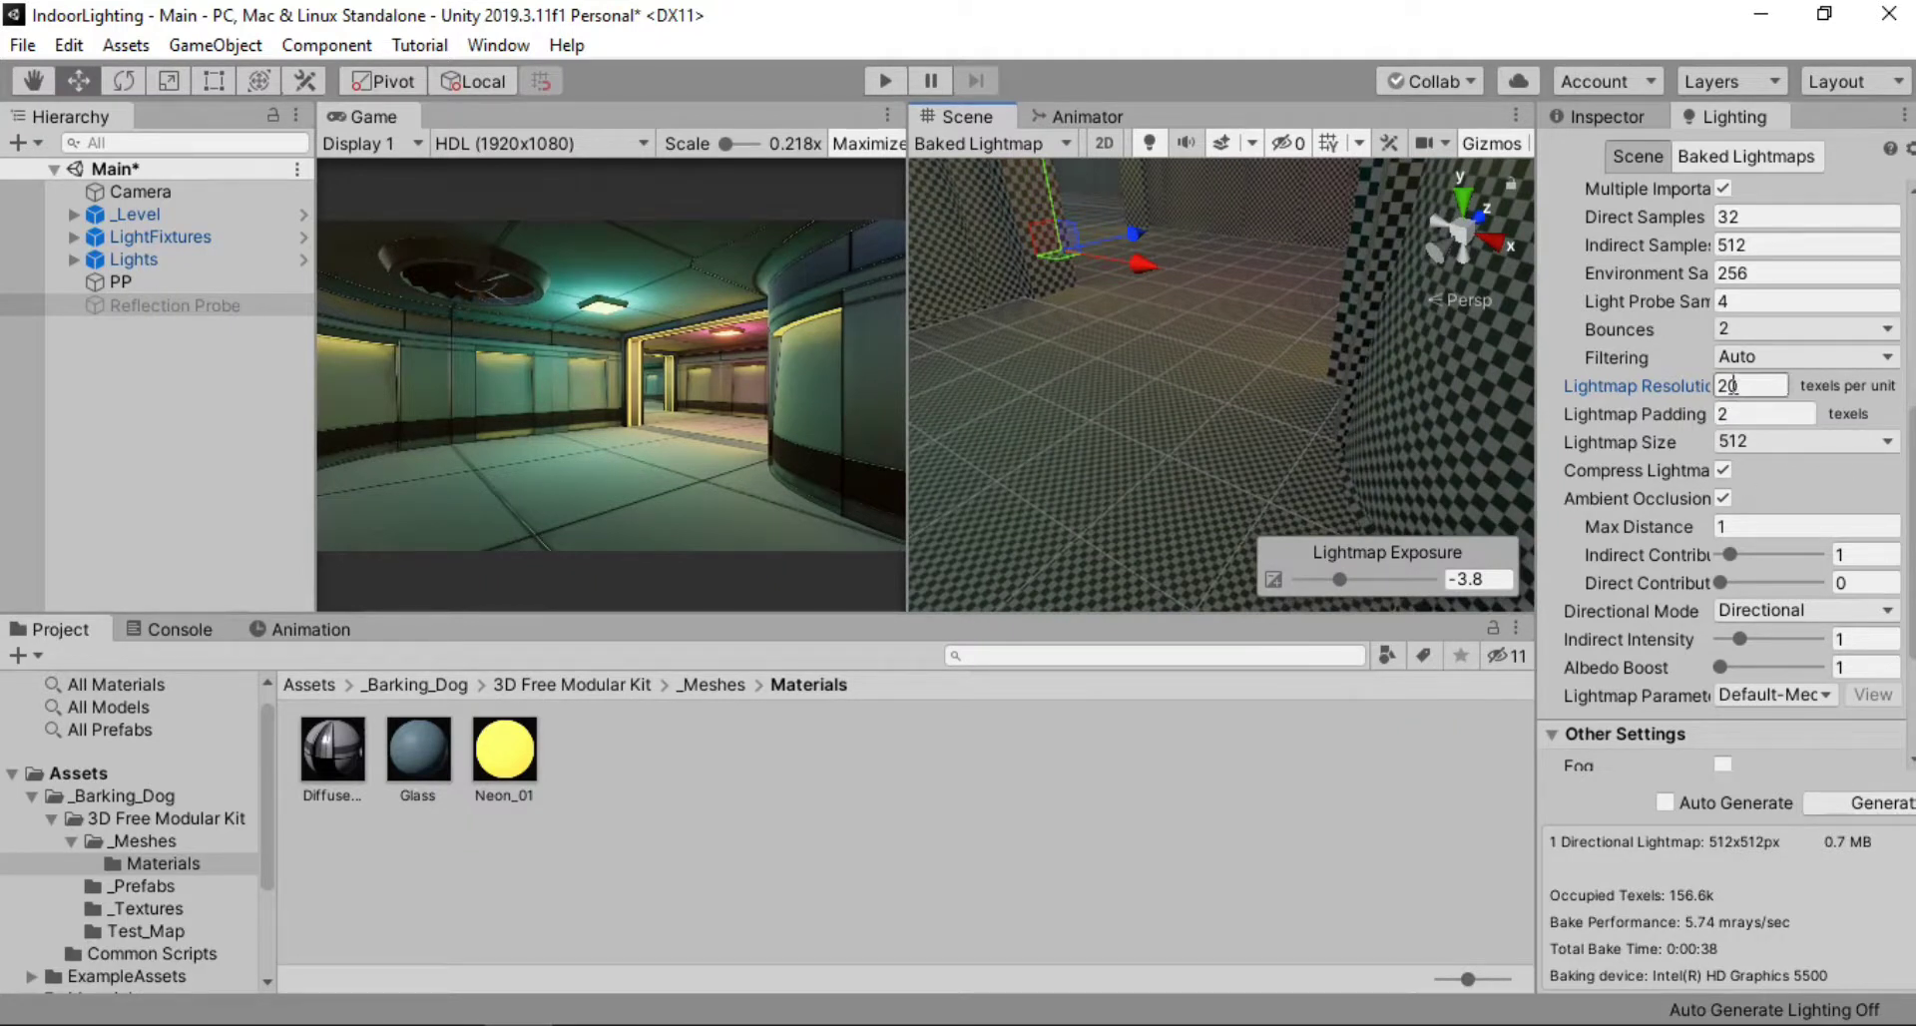
{"action": "left_click", "coordinate": [1745, 386]}
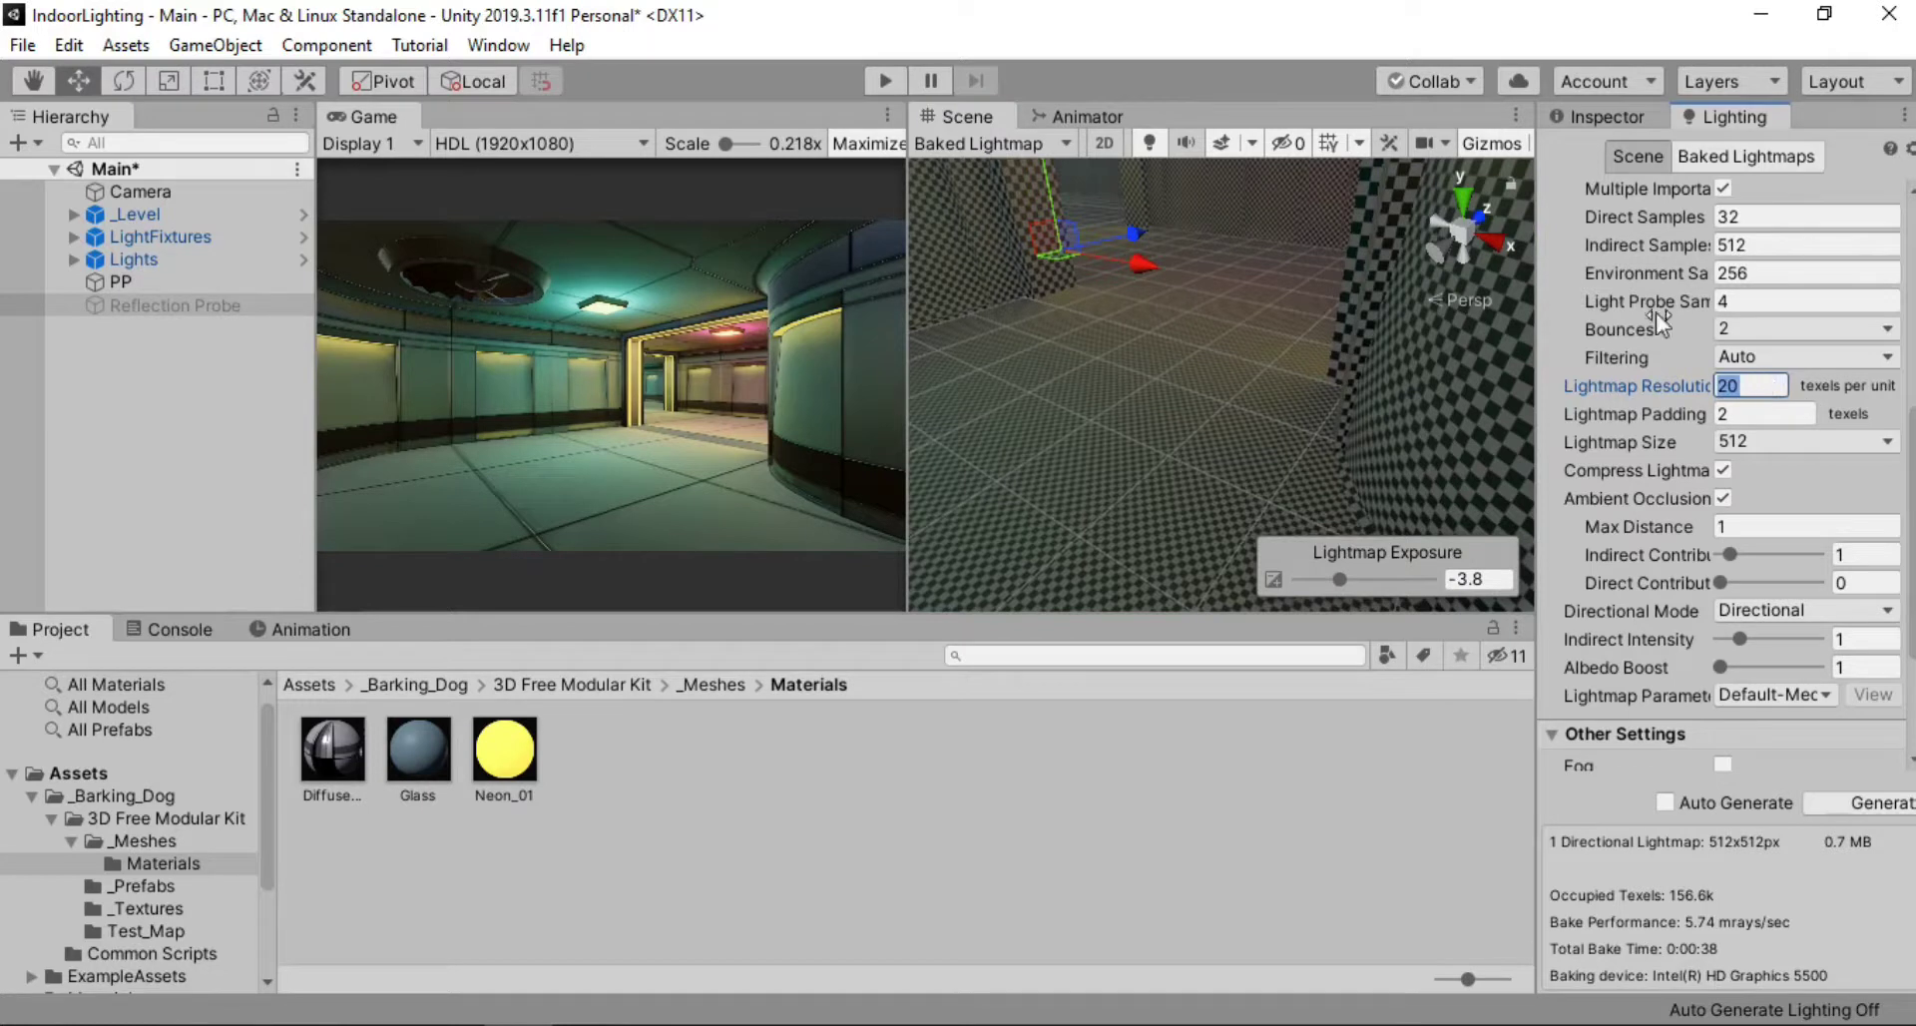
{"action": "left_click_drag", "start_coordinate": [1339, 579], "coordinate": [1329, 578]}
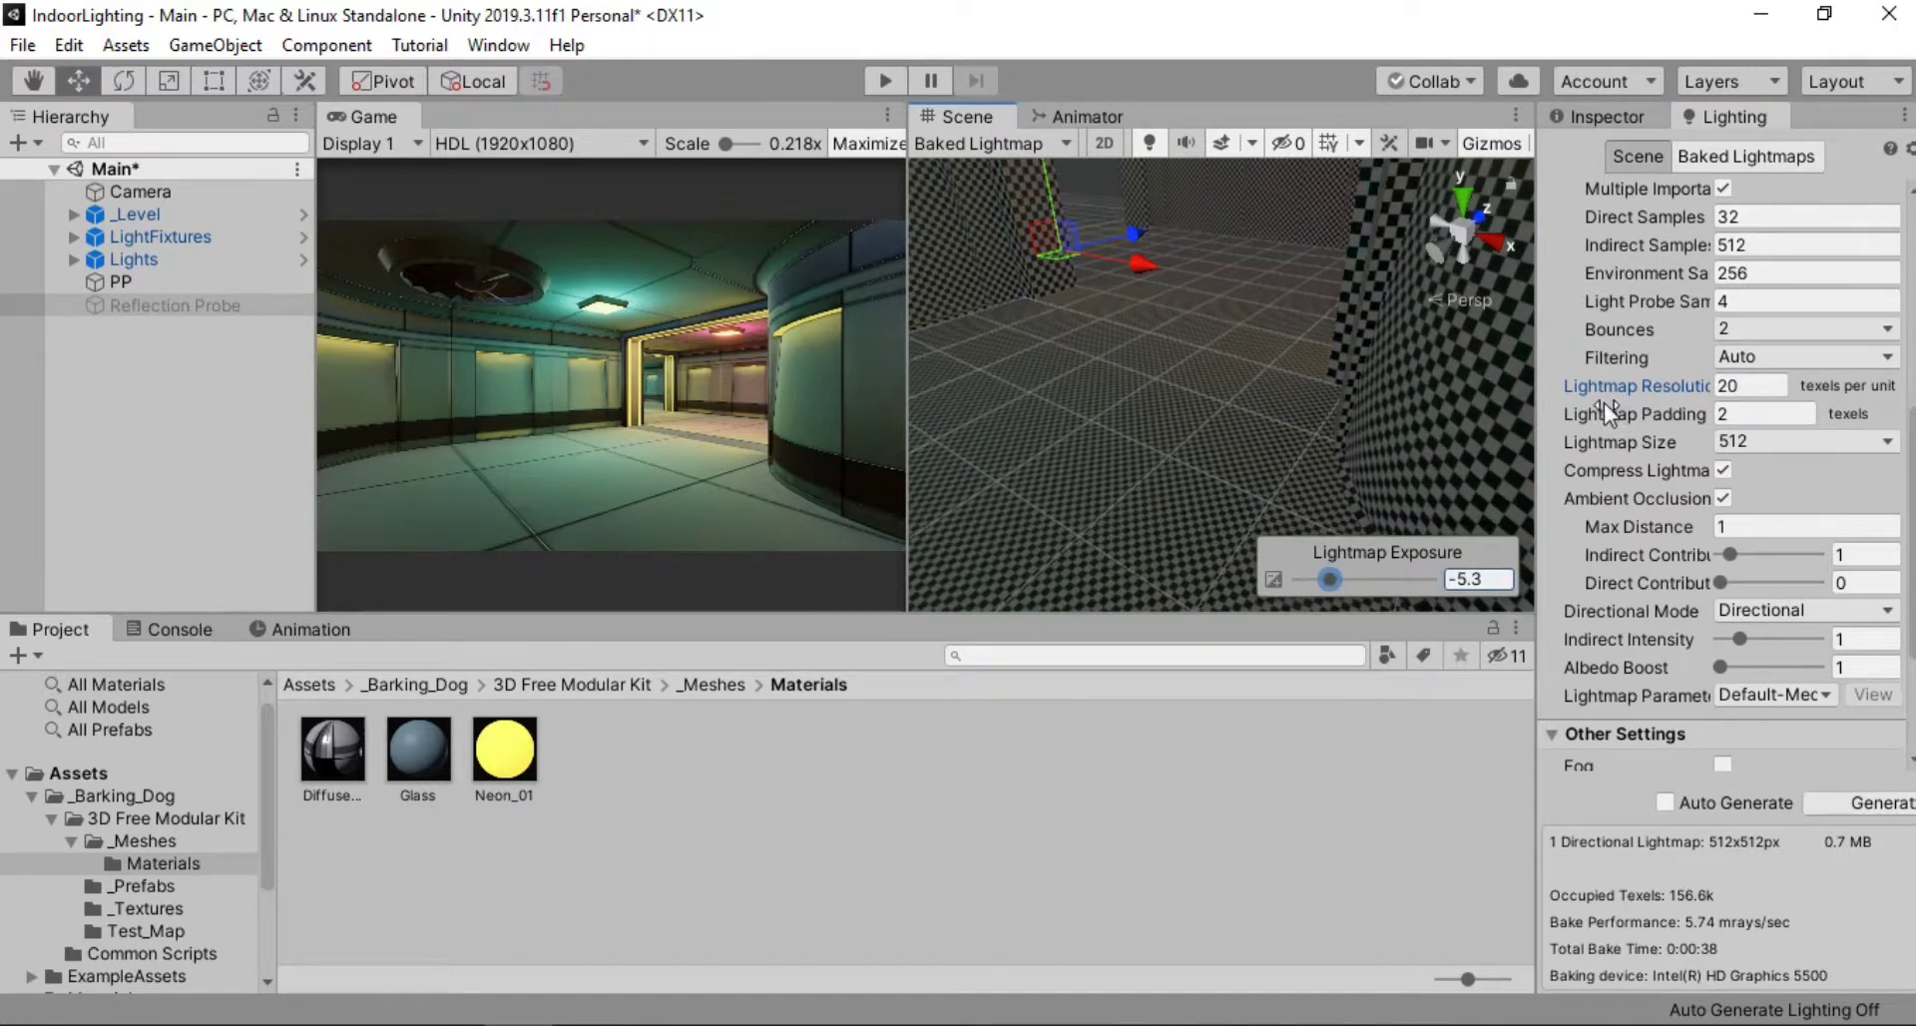
{"action": "left_click", "coordinate": [1766, 385]}
{"action": "type", "text": "25"}
{"action": "key", "text": "BackSpace"}
{"action": "type", "text": "0"}
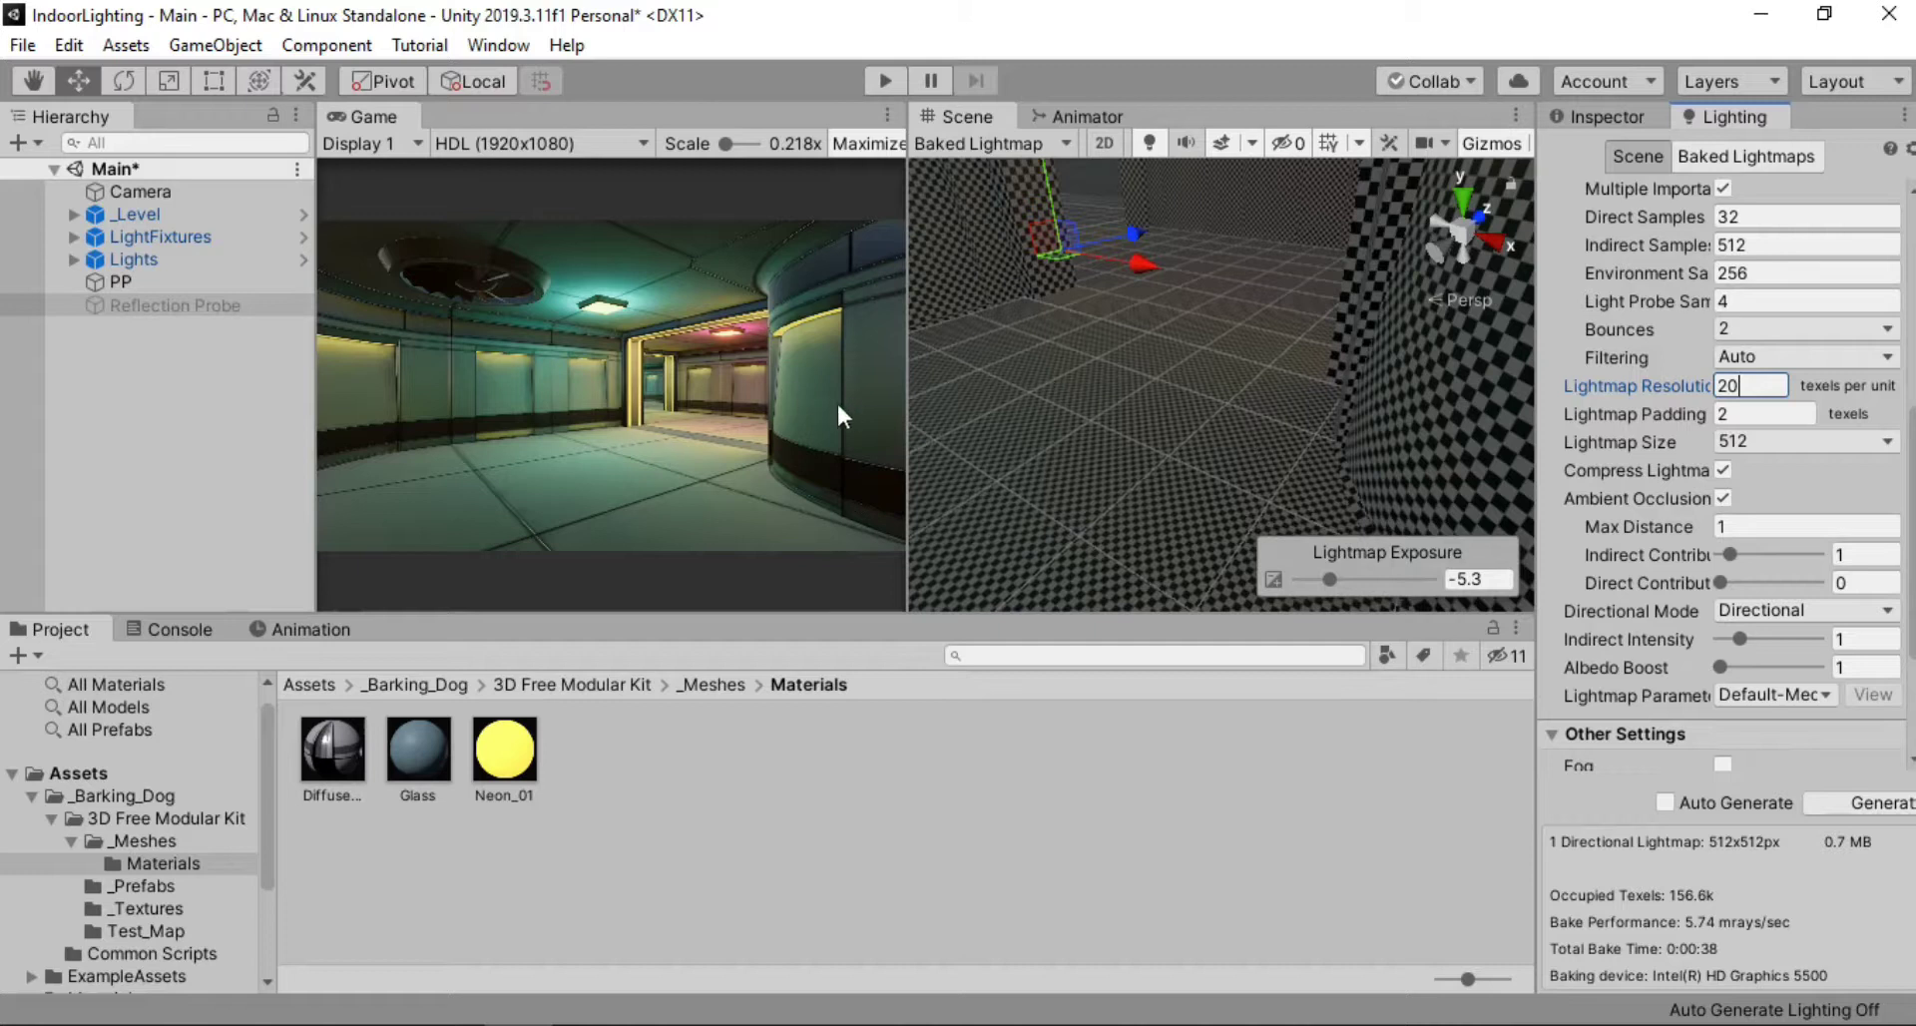
Set the lightmap size to 1024 and turn off lightmap compression
{"action": "scroll", "coordinate": [1758, 392], "scroll_direction": "down", "scroll_amount": 1}
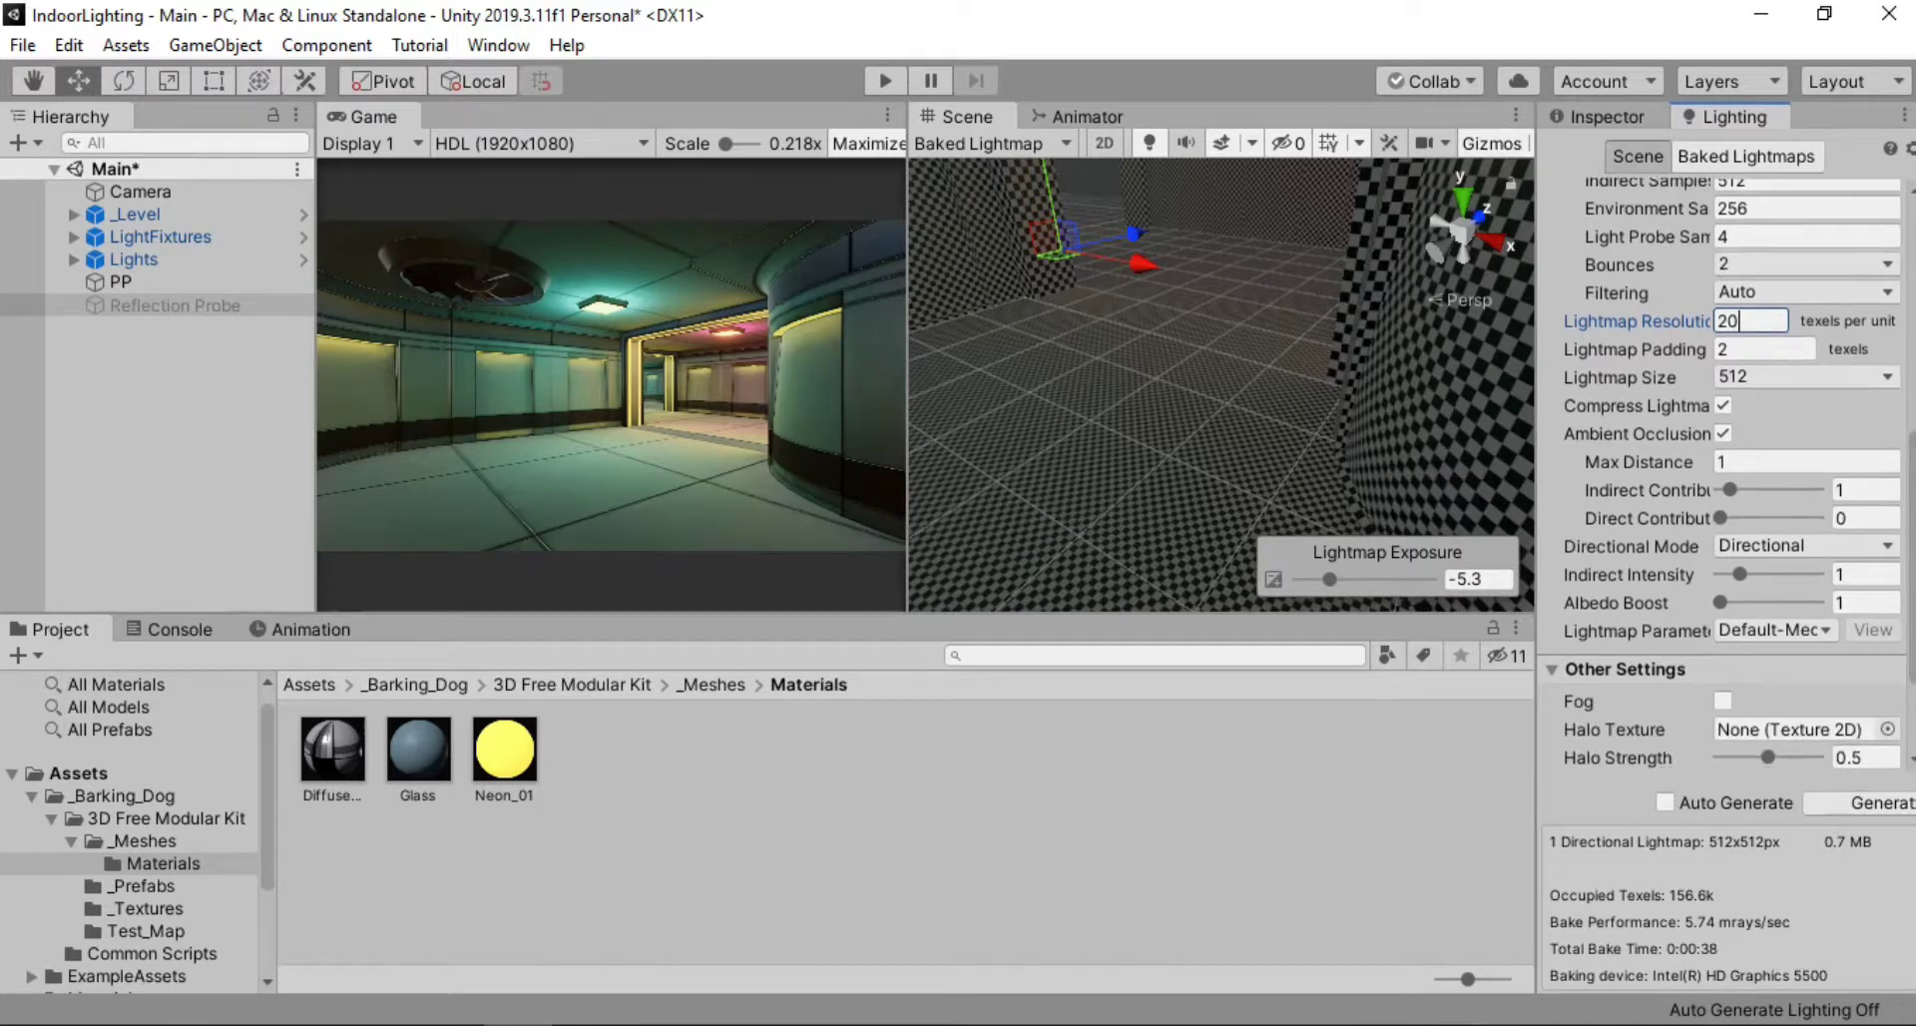
{"action": "left_click", "coordinate": [1757, 377]}
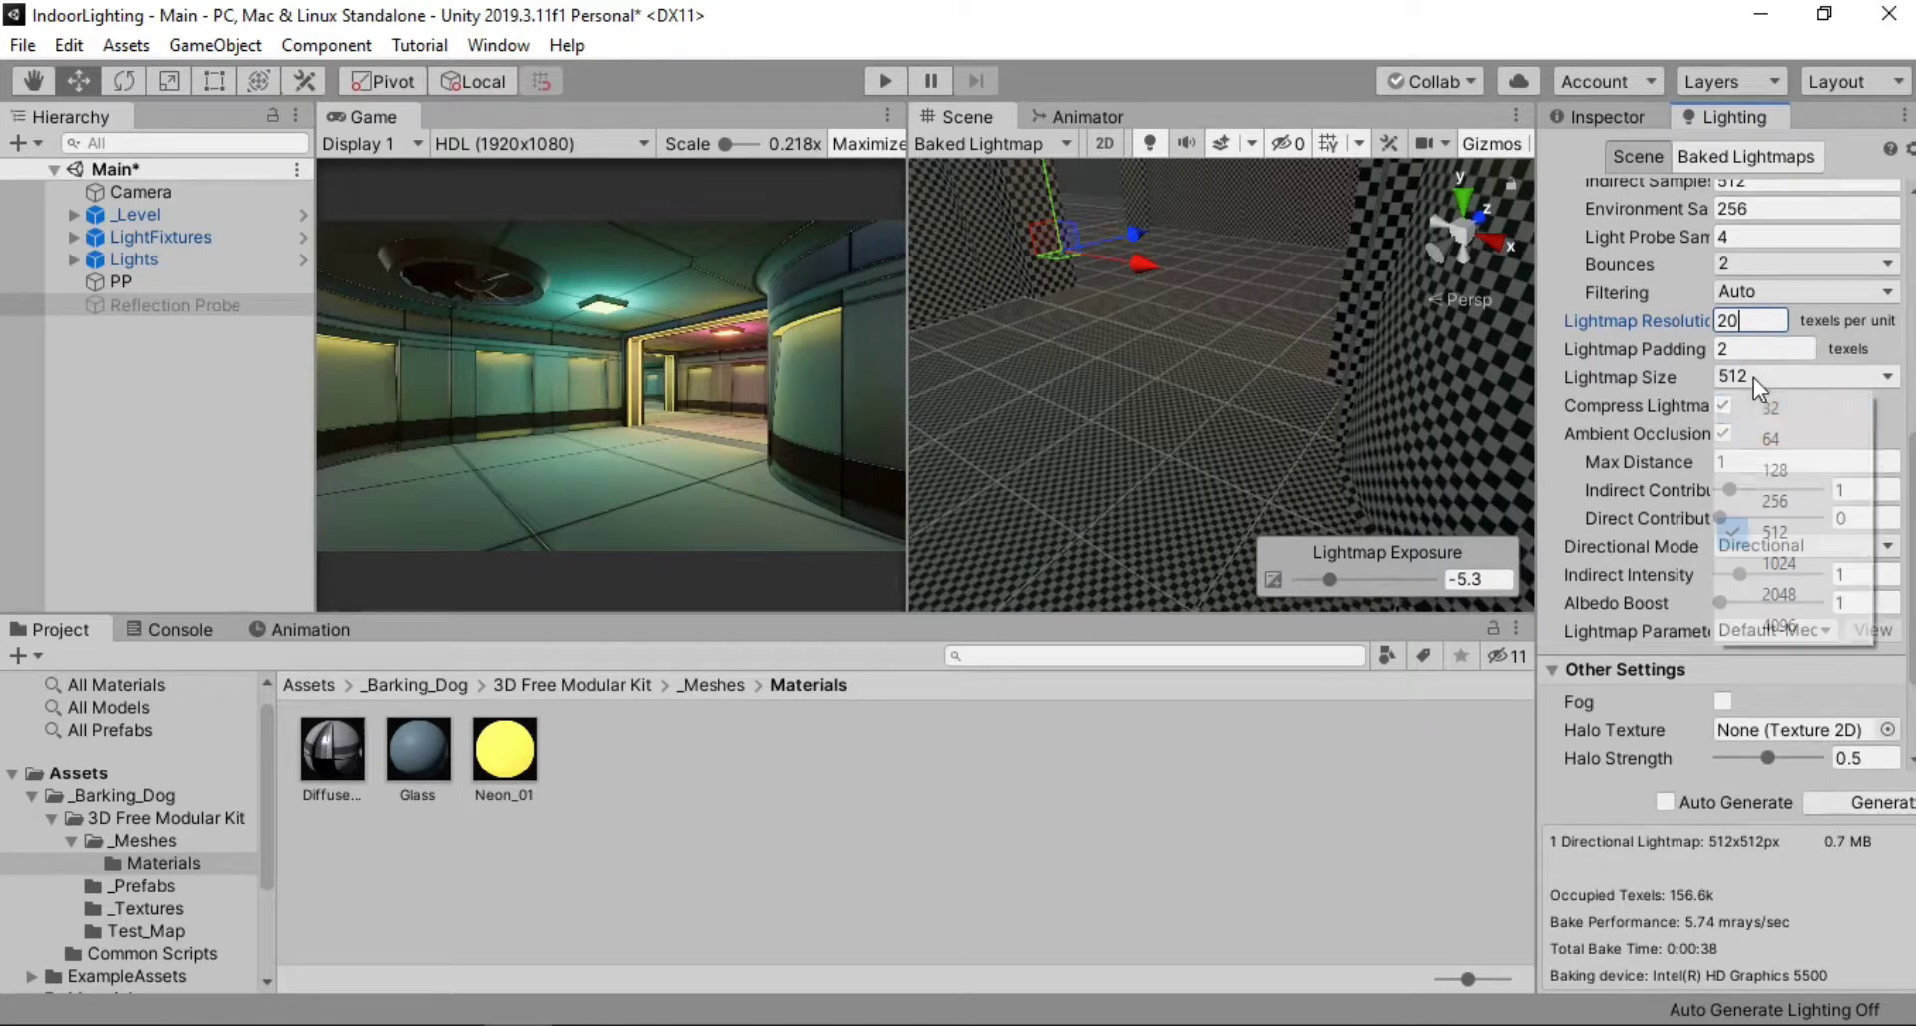
{"action": "left_click", "coordinate": [1751, 560]}
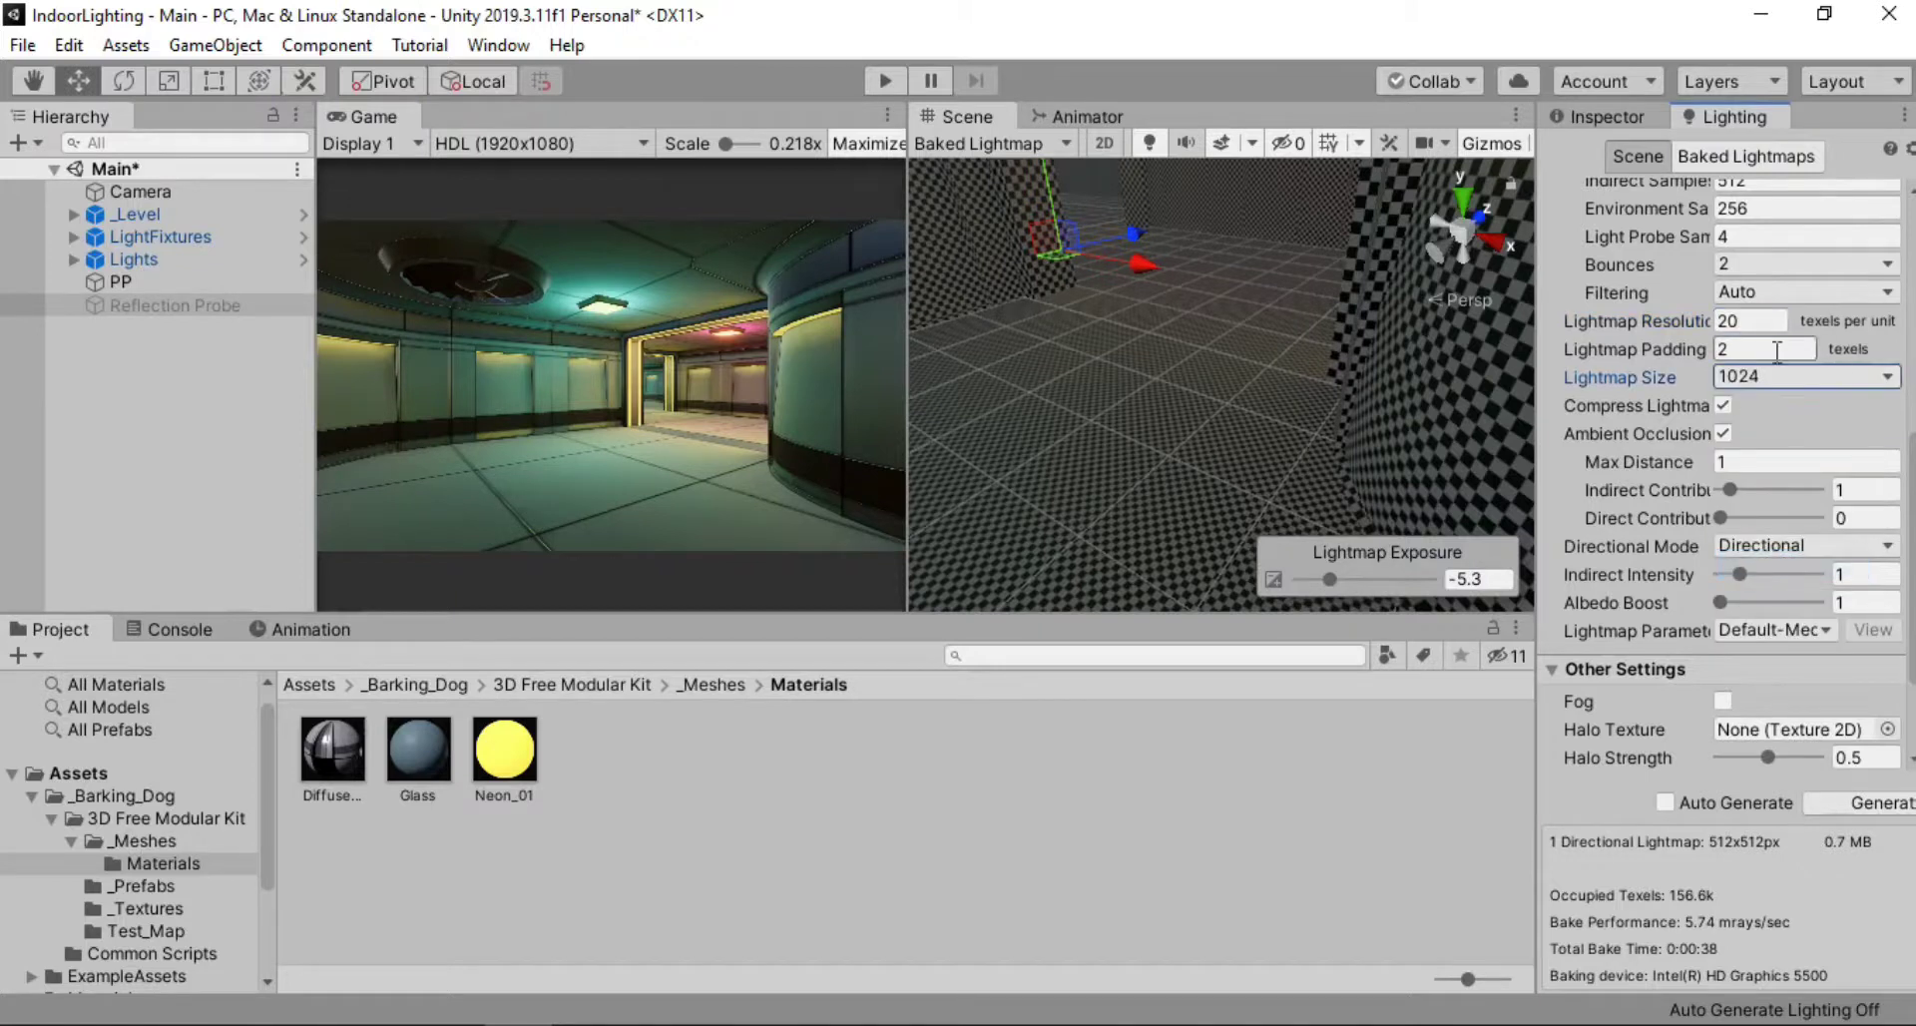
{"action": "left_click", "coordinate": [1721, 405]}
Review the remaining lightmapping settings and generate the scene's baked lighting
{"action": "scroll", "coordinate": [1708, 496], "scroll_direction": "down", "scroll_amount": 1}
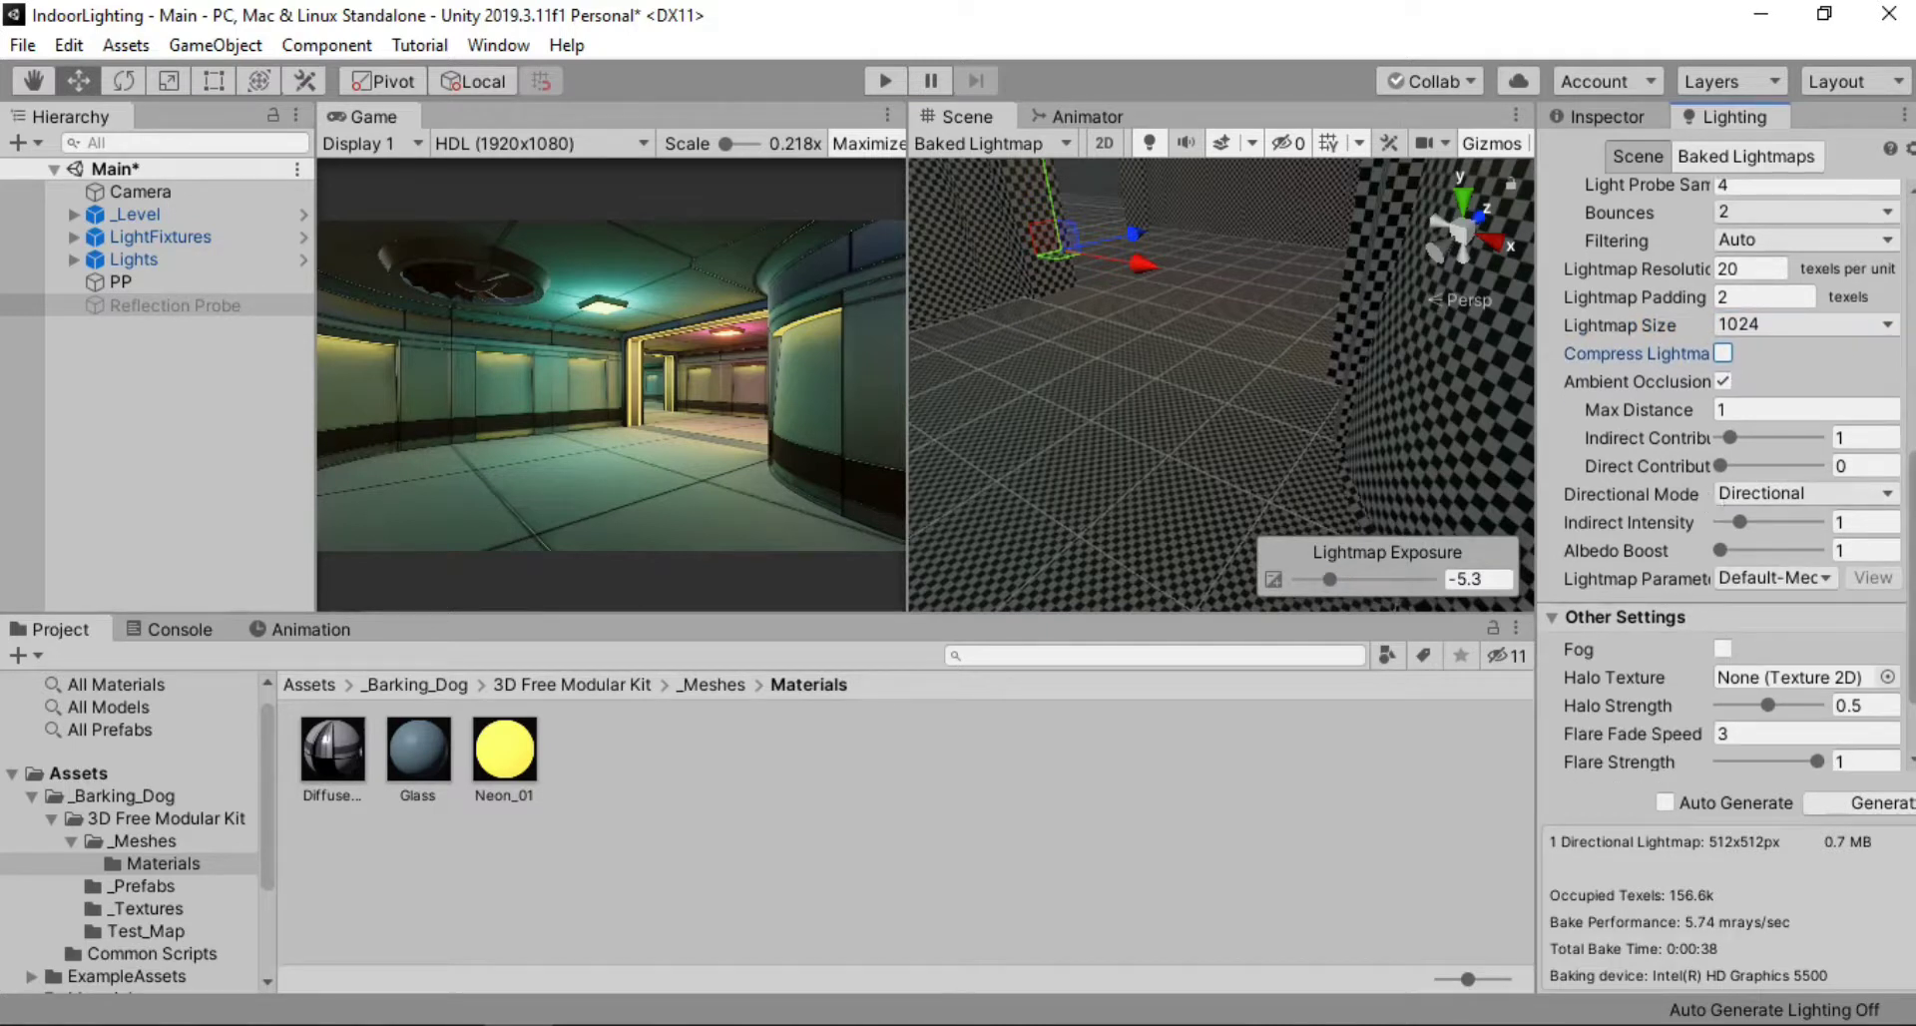
{"action": "scroll", "coordinate": [1716, 499], "scroll_direction": "down", "scroll_amount": 2}
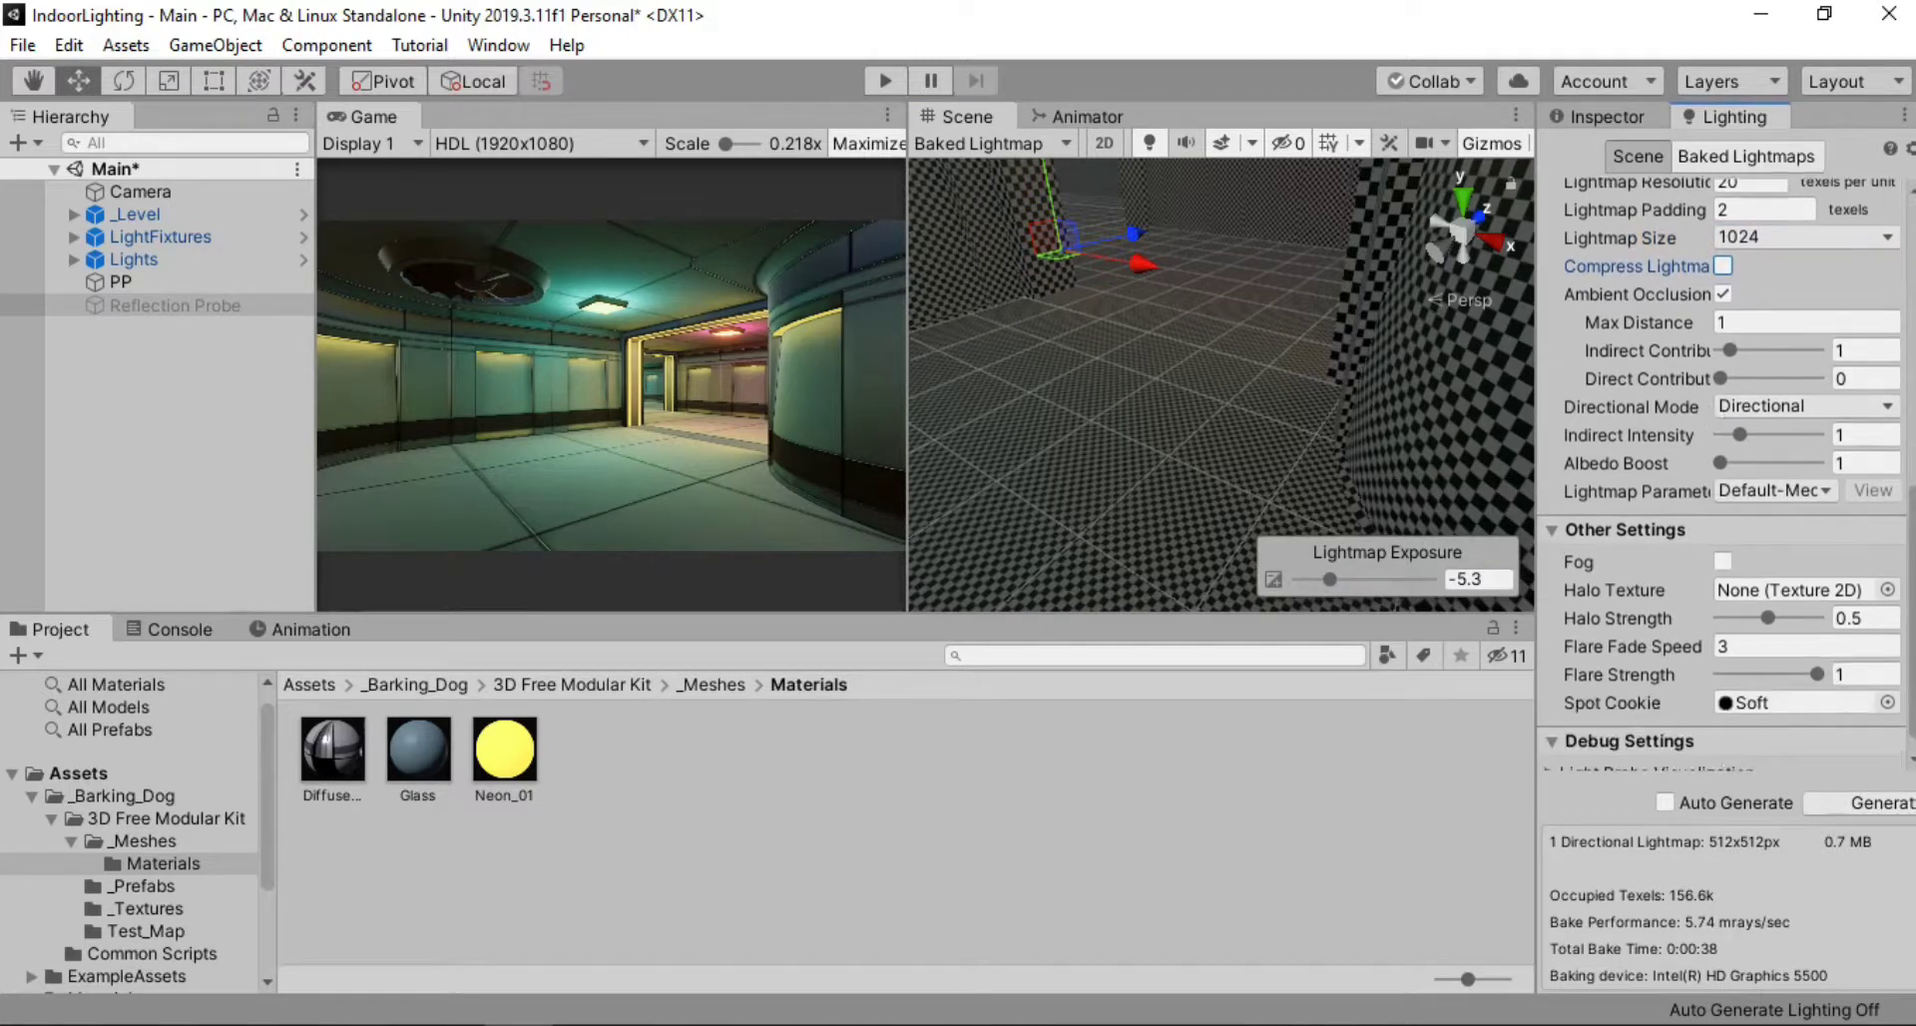
{"action": "left_click", "coordinate": [1779, 489]}
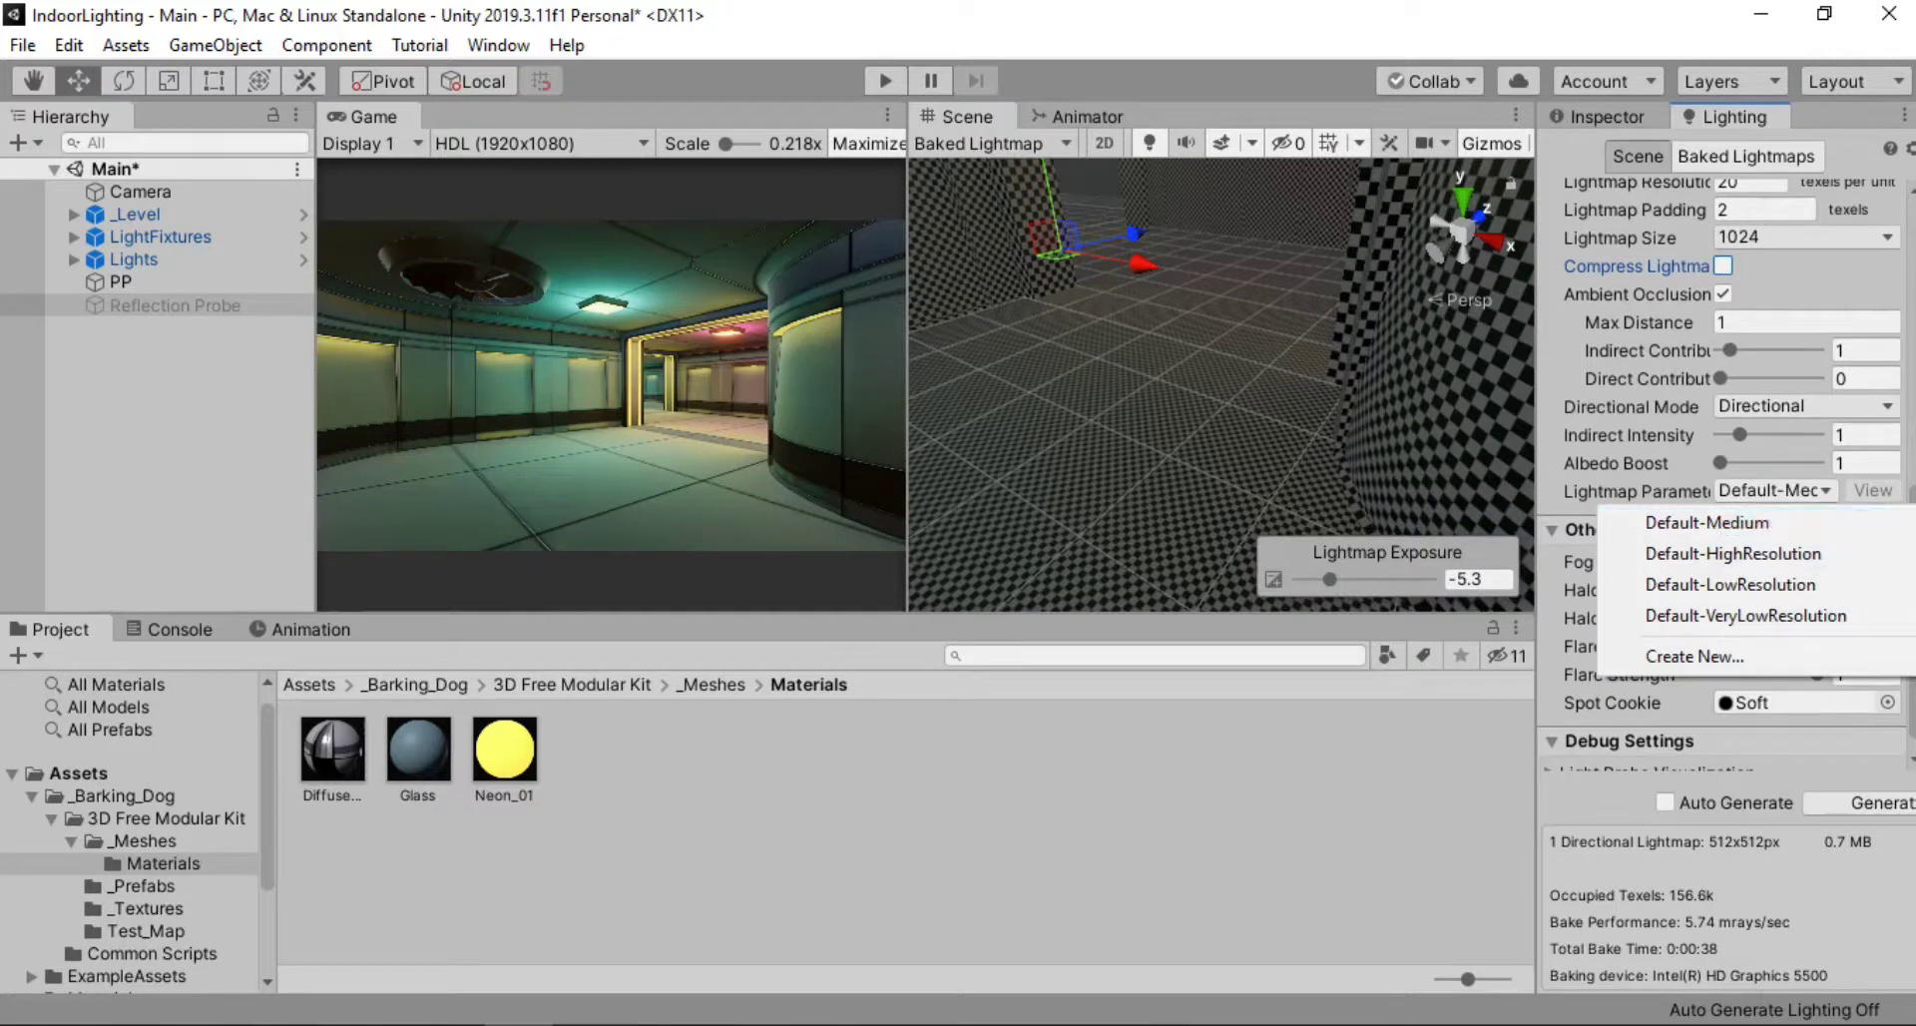
{"action": "key", "text": "Escape"}
{"action": "scroll", "coordinate": [1721, 475], "scroll_direction": "down", "scroll_amount": 1}
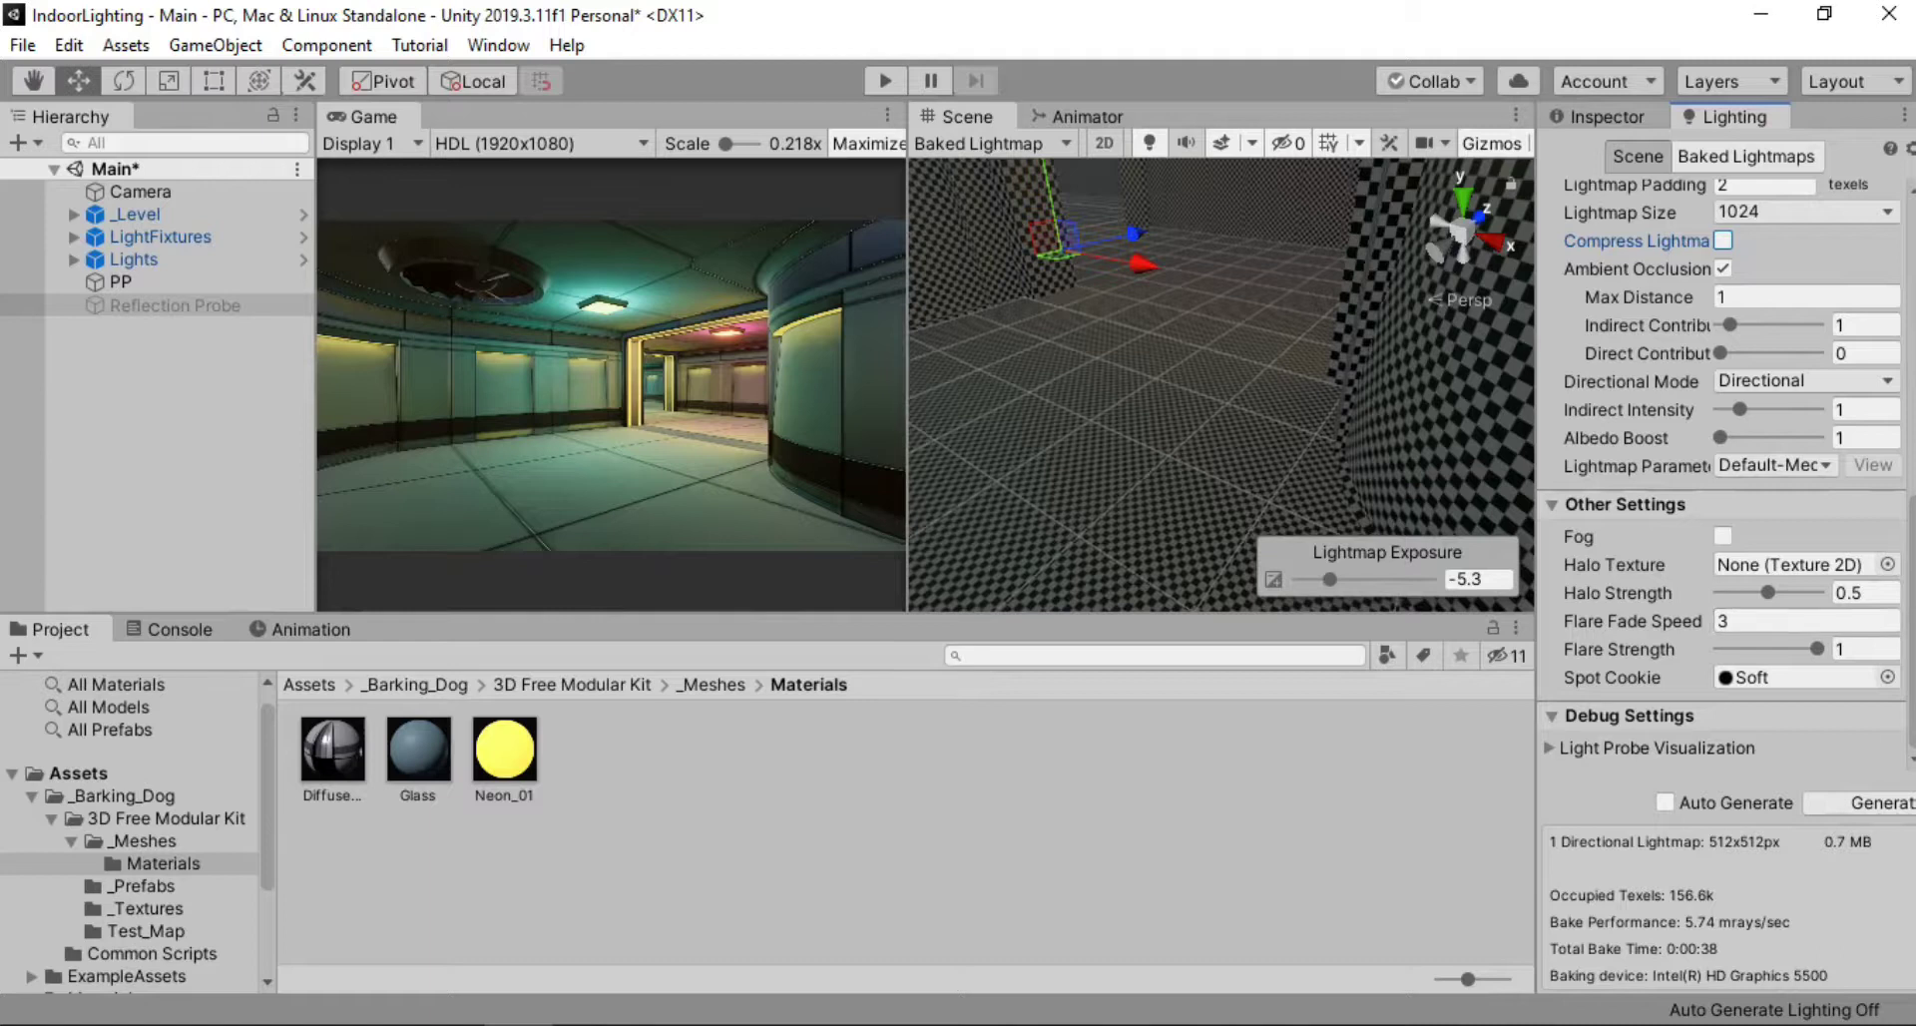
{"action": "scroll", "coordinate": [1722, 474], "scroll_direction": "up", "scroll_amount": 3}
{"action": "scroll", "coordinate": [1722, 474], "scroll_direction": "up", "scroll_amount": 9}
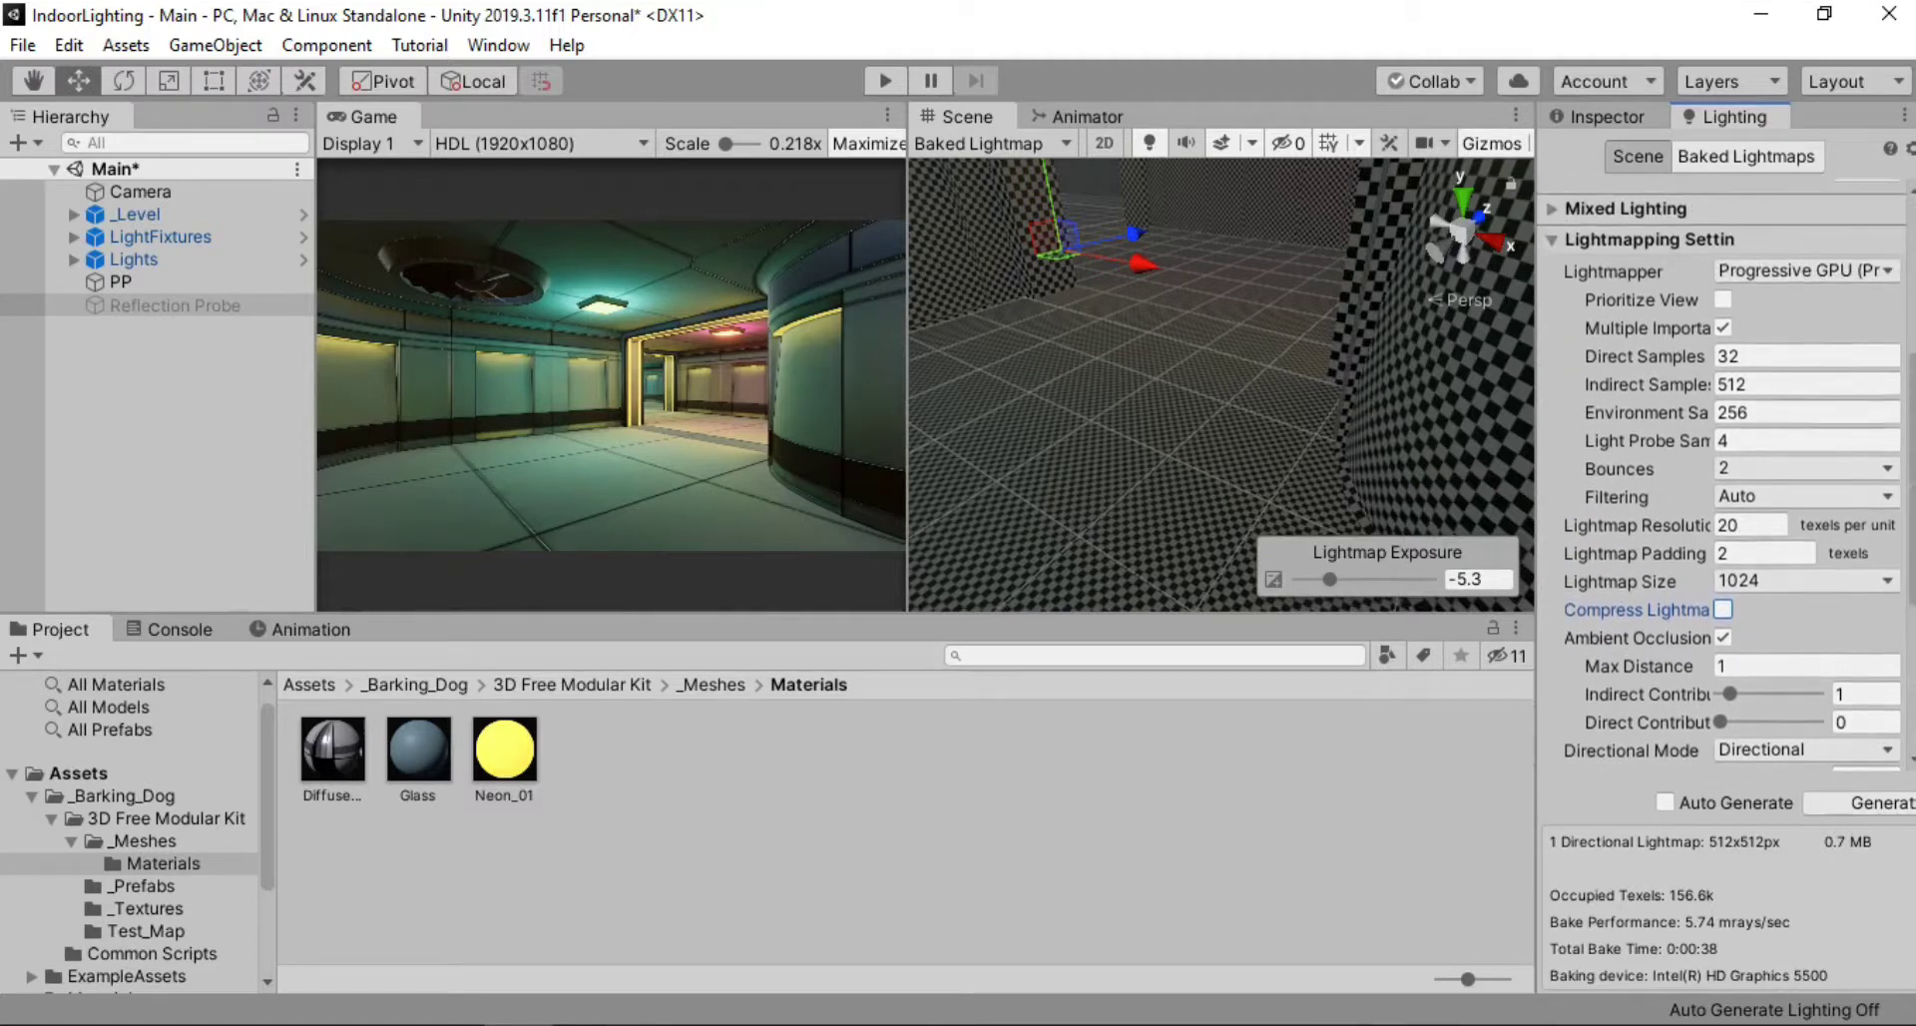
{"action": "scroll", "coordinate": [1721, 474], "scroll_direction": "down", "scroll_amount": 12}
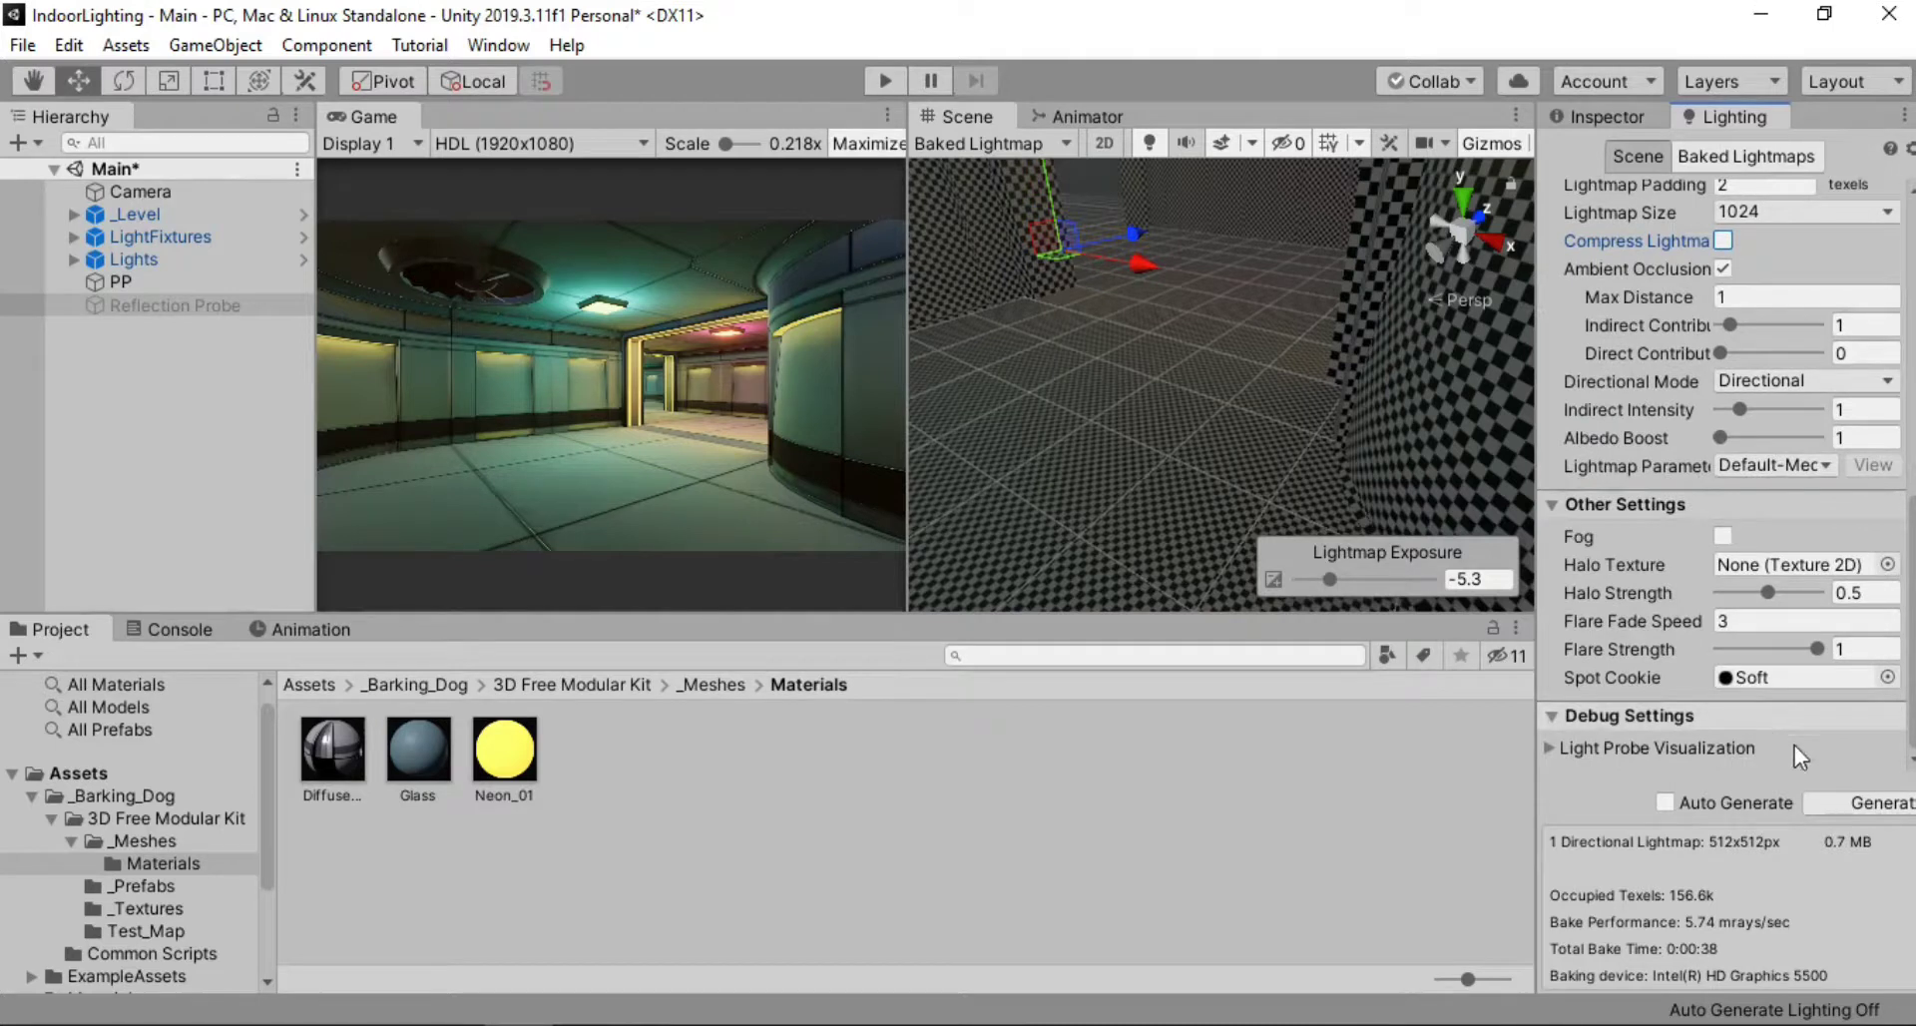
{"action": "left_click", "coordinate": [1866, 801]}
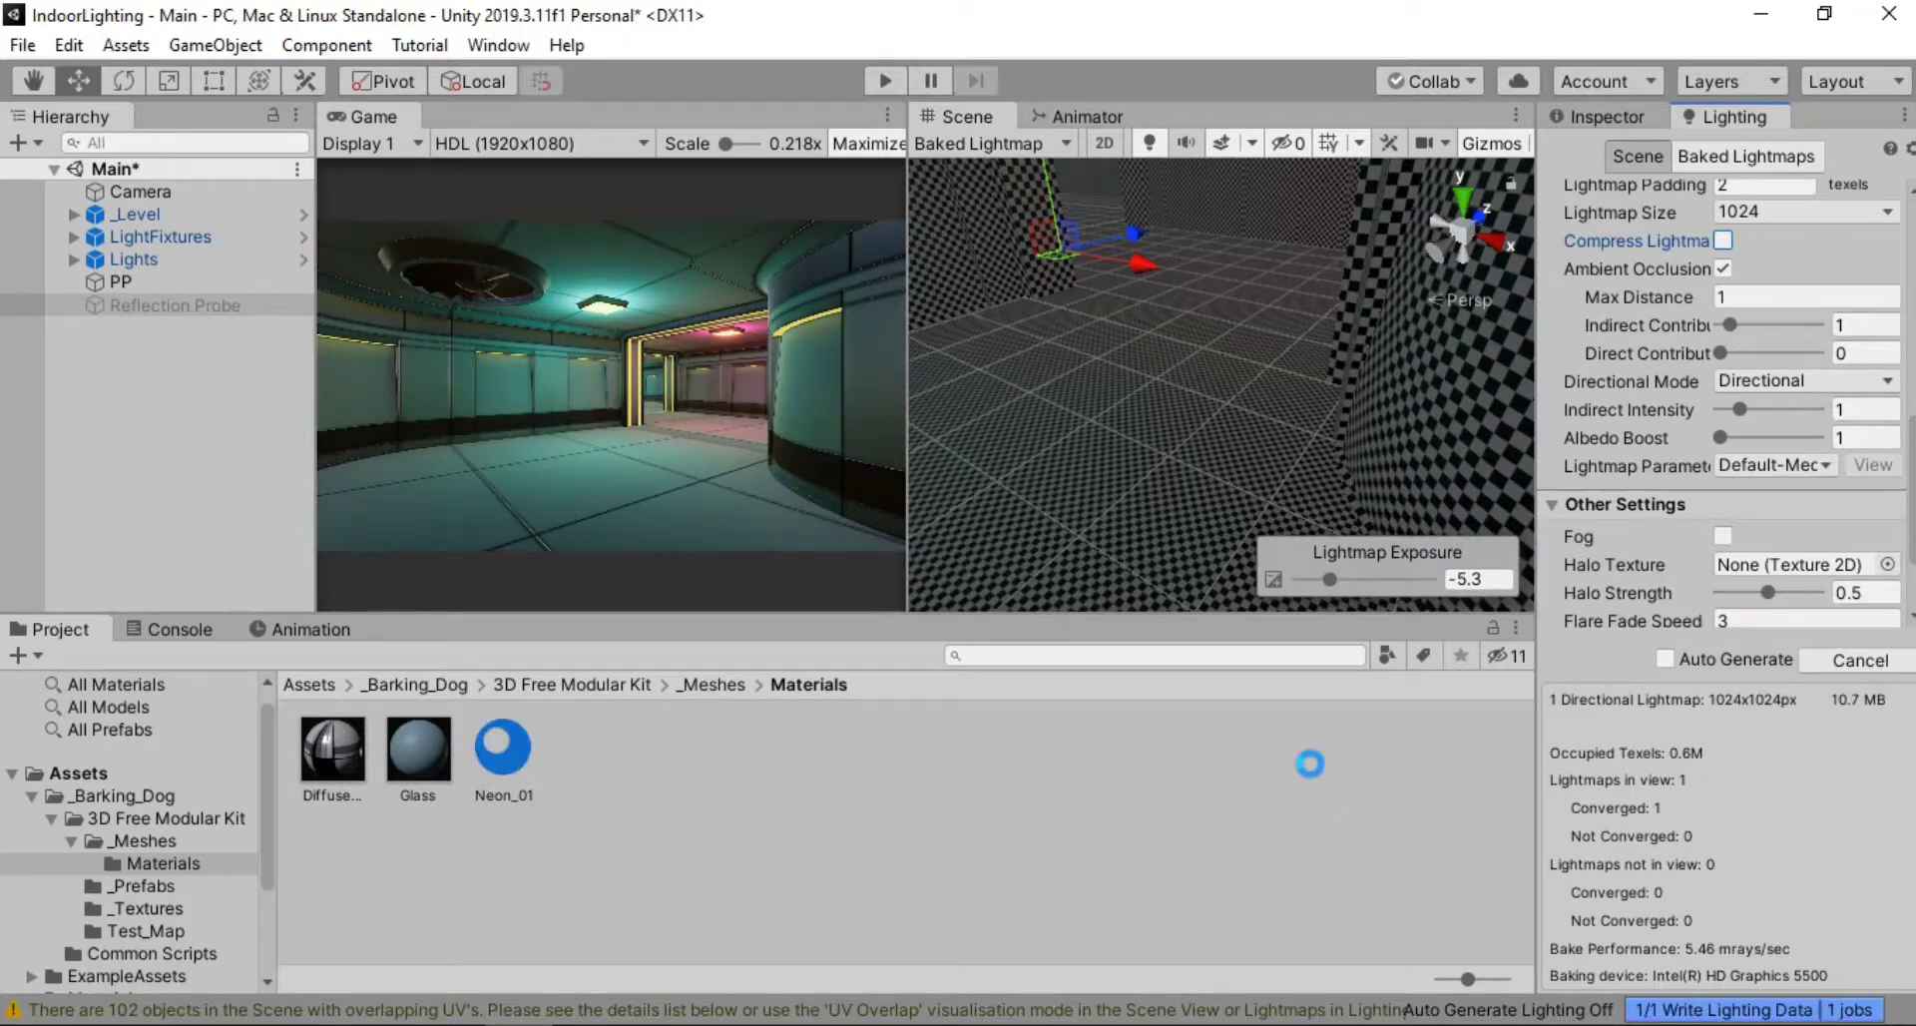
Return the scene view to Shaded mode and widen the game view to review the new bake
{"action": "left_click", "coordinate": [994, 145]}
{"action": "left_click", "coordinate": [990, 196]}
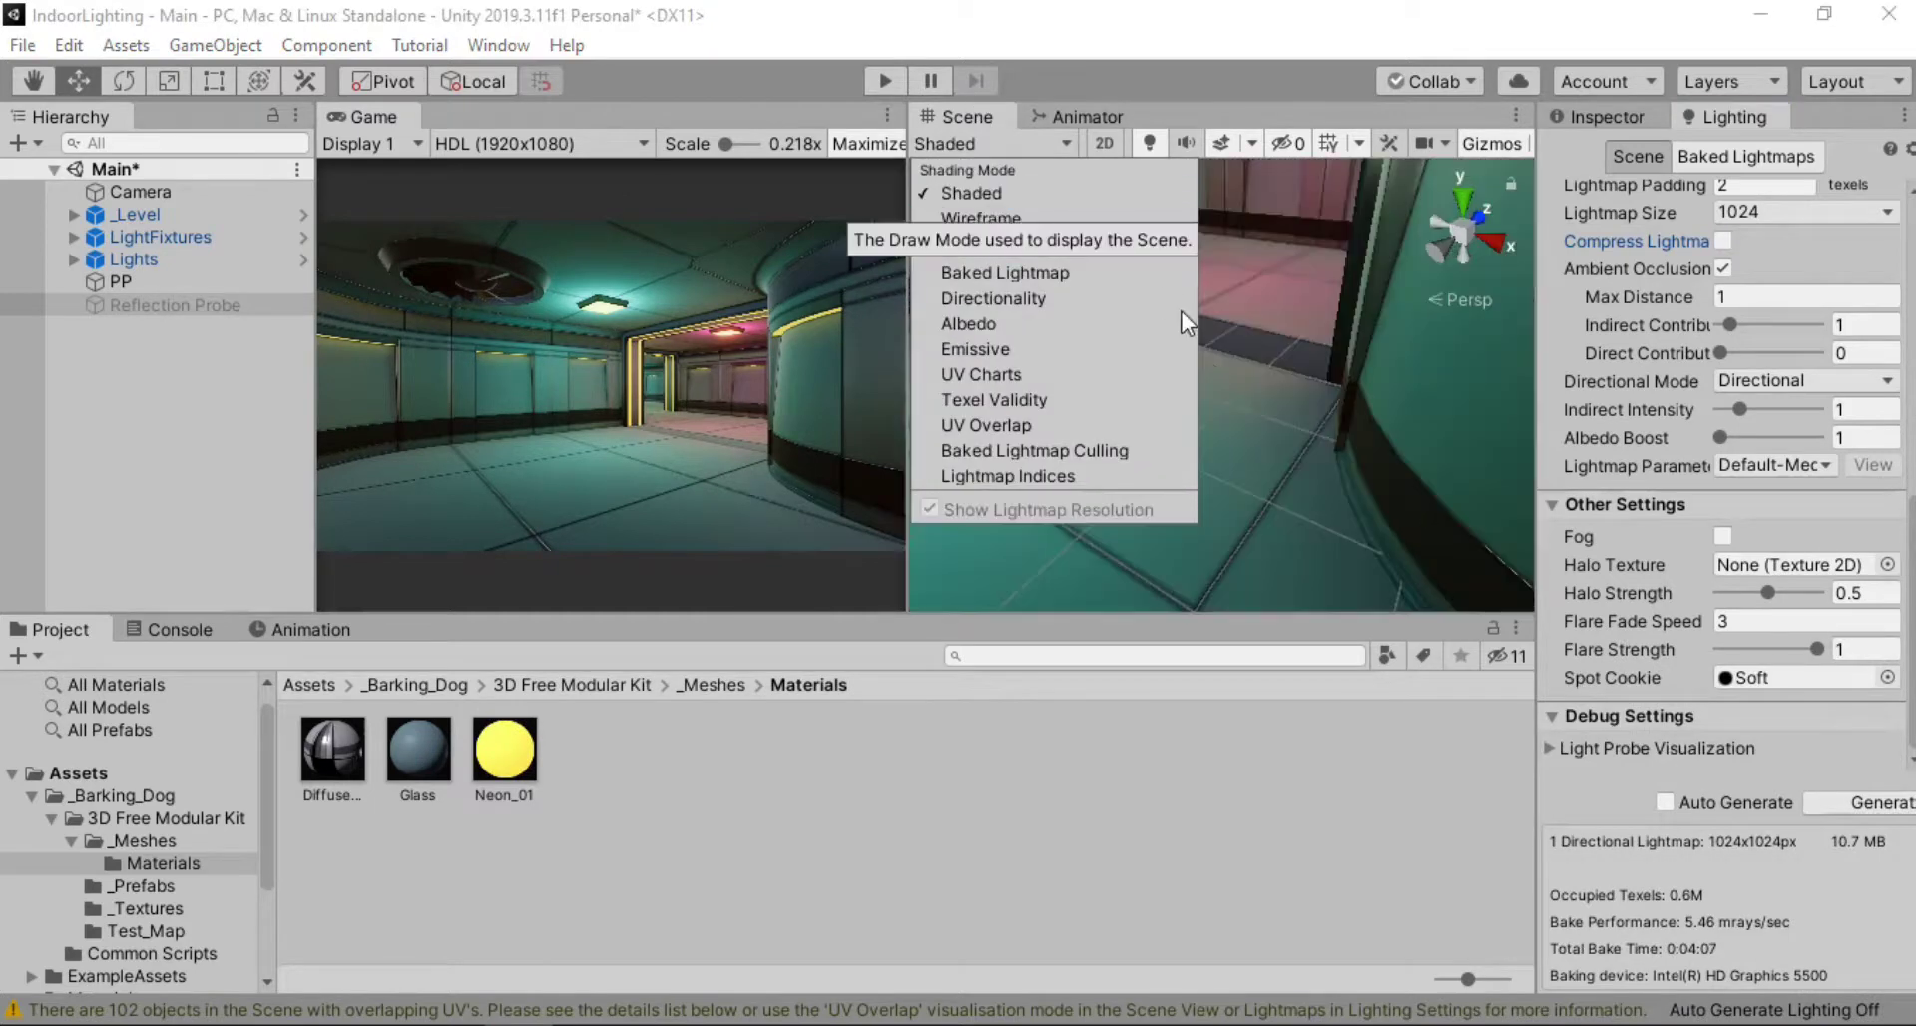
{"action": "left_click", "coordinate": [904, 342]}
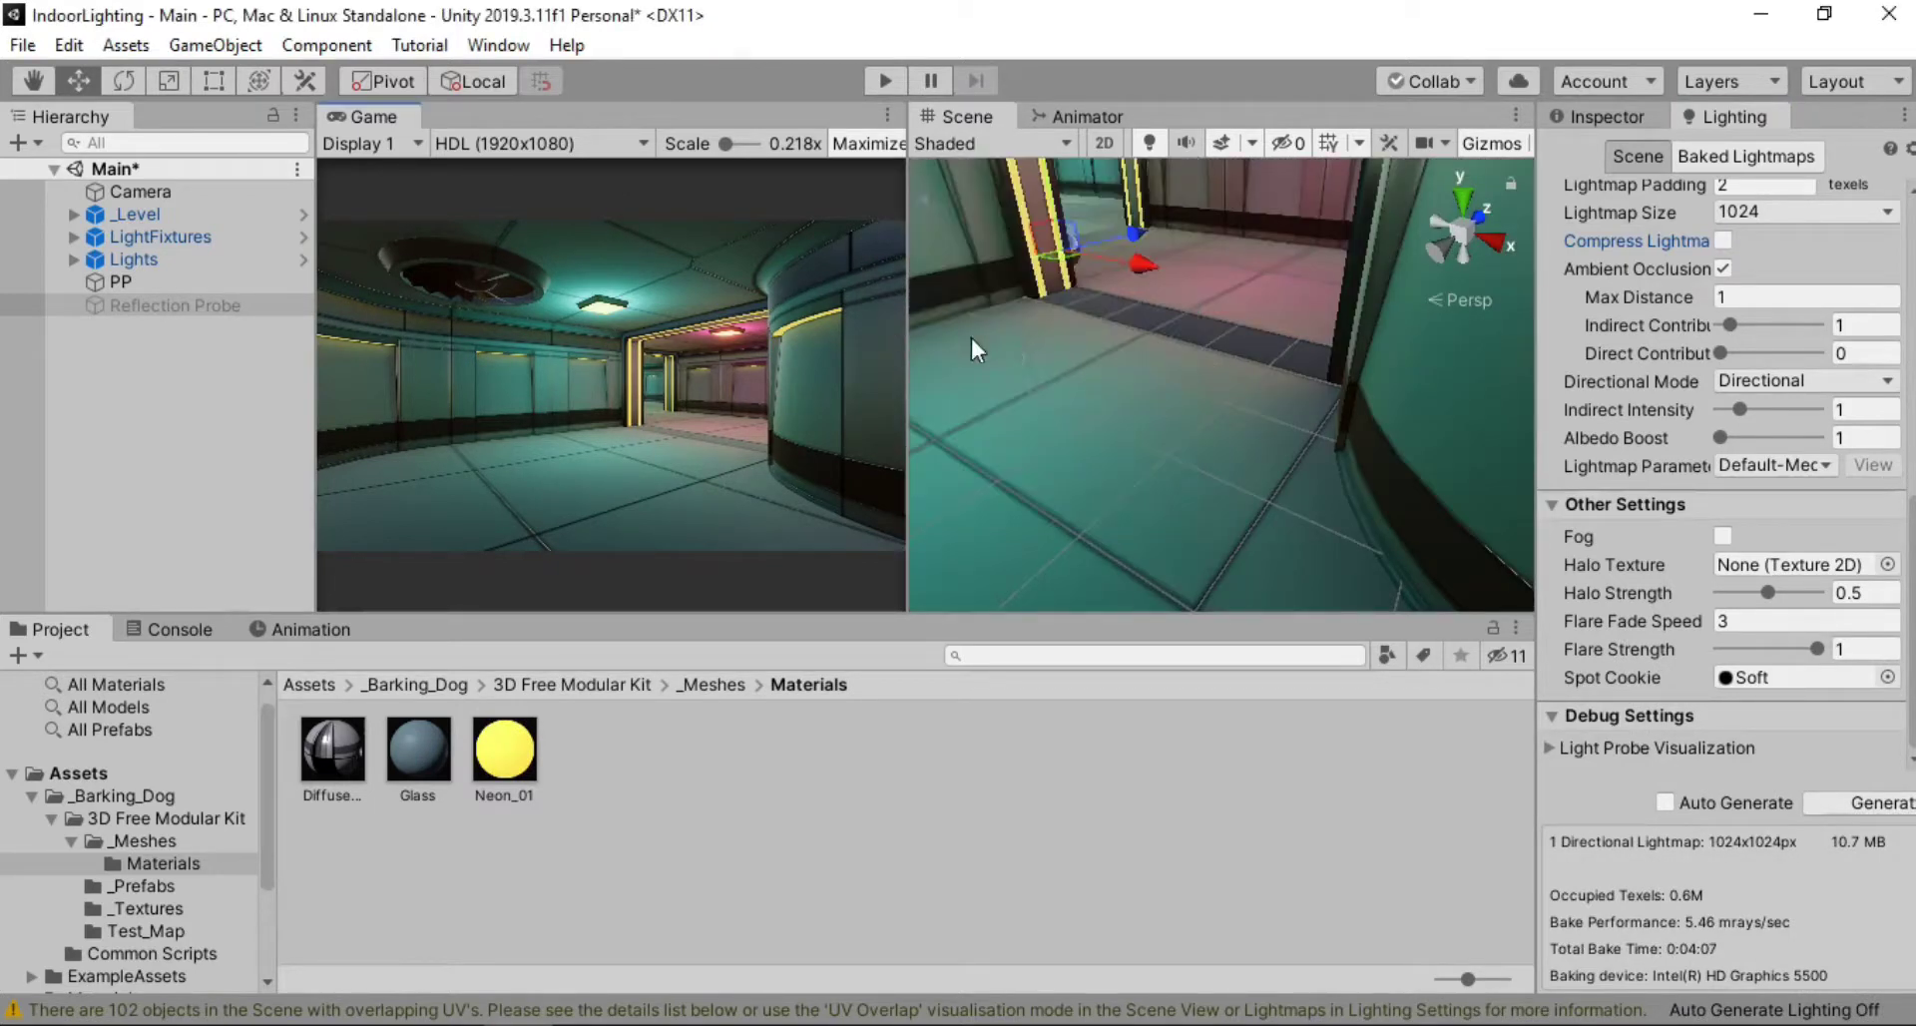
{"action": "left_click_drag", "start_coordinate": [904, 370], "coordinate": [1174, 390]}
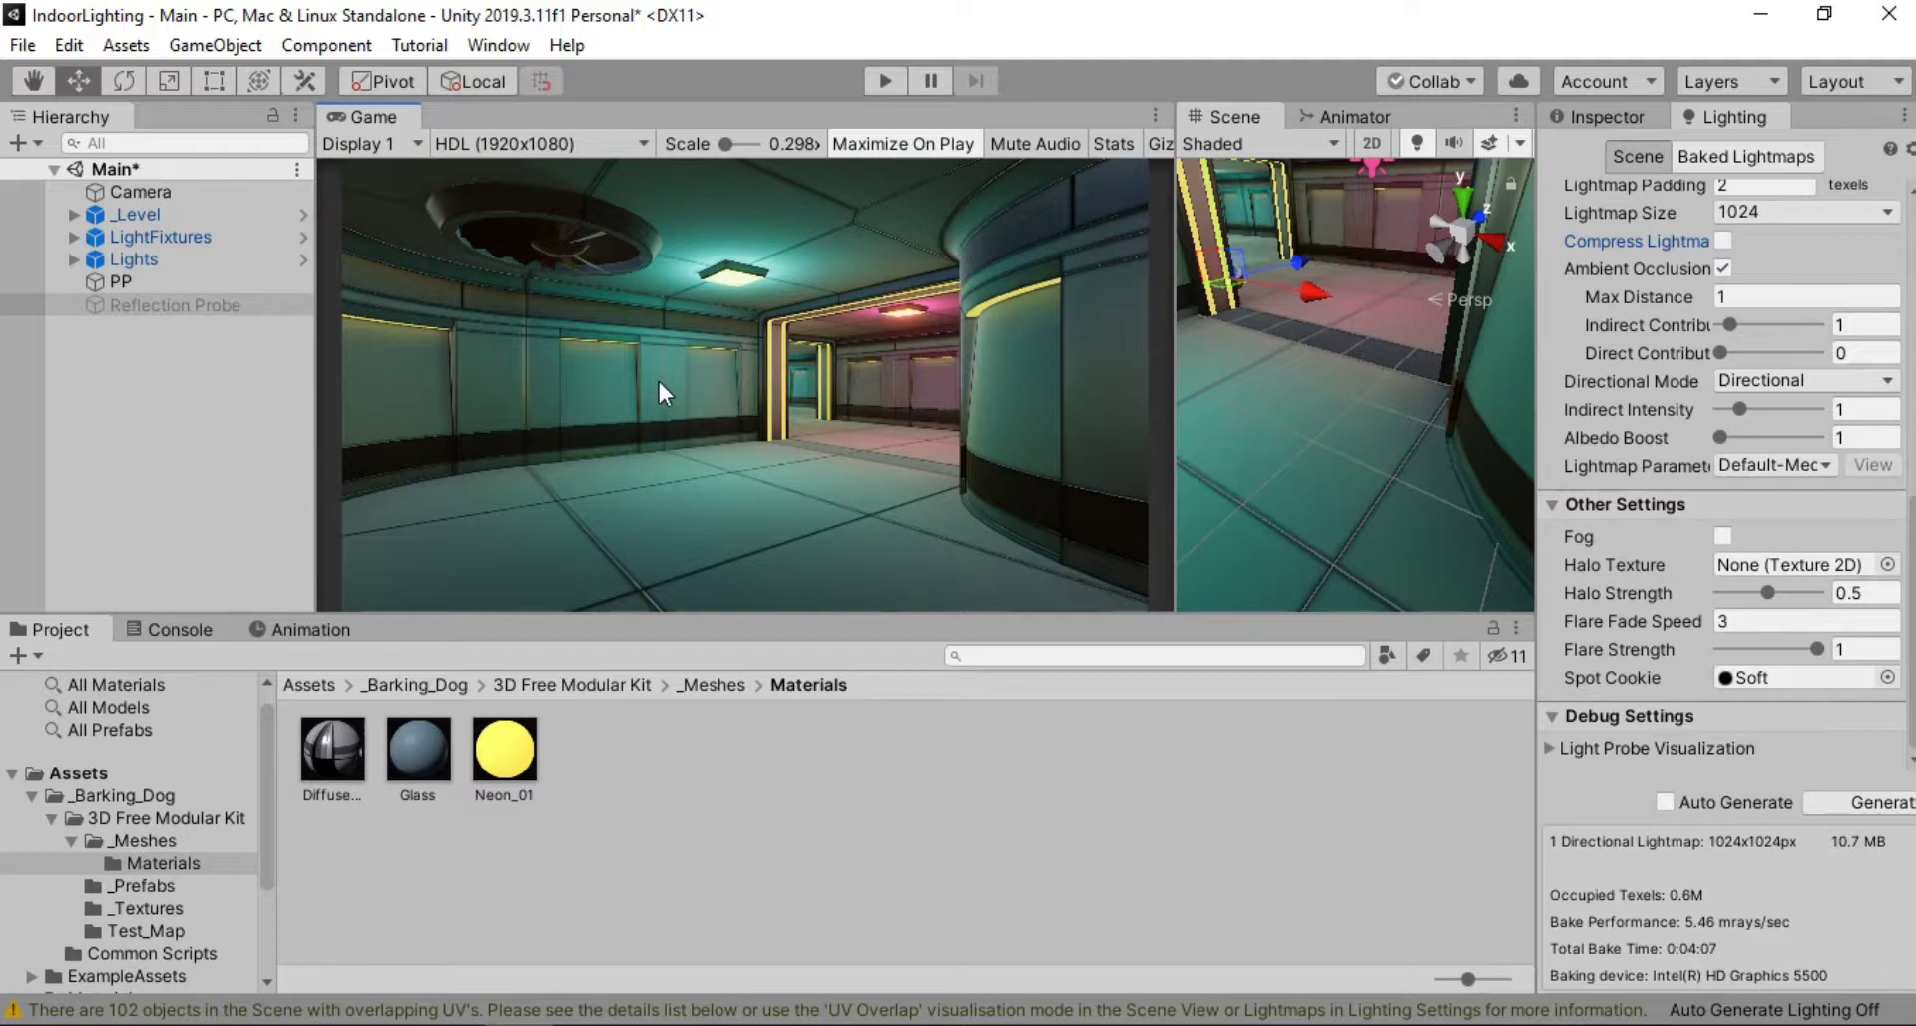
Enable the Reflection Probe object and set its cubemap capture resolution to 1024
{"action": "left_click", "coordinate": [196, 306]}
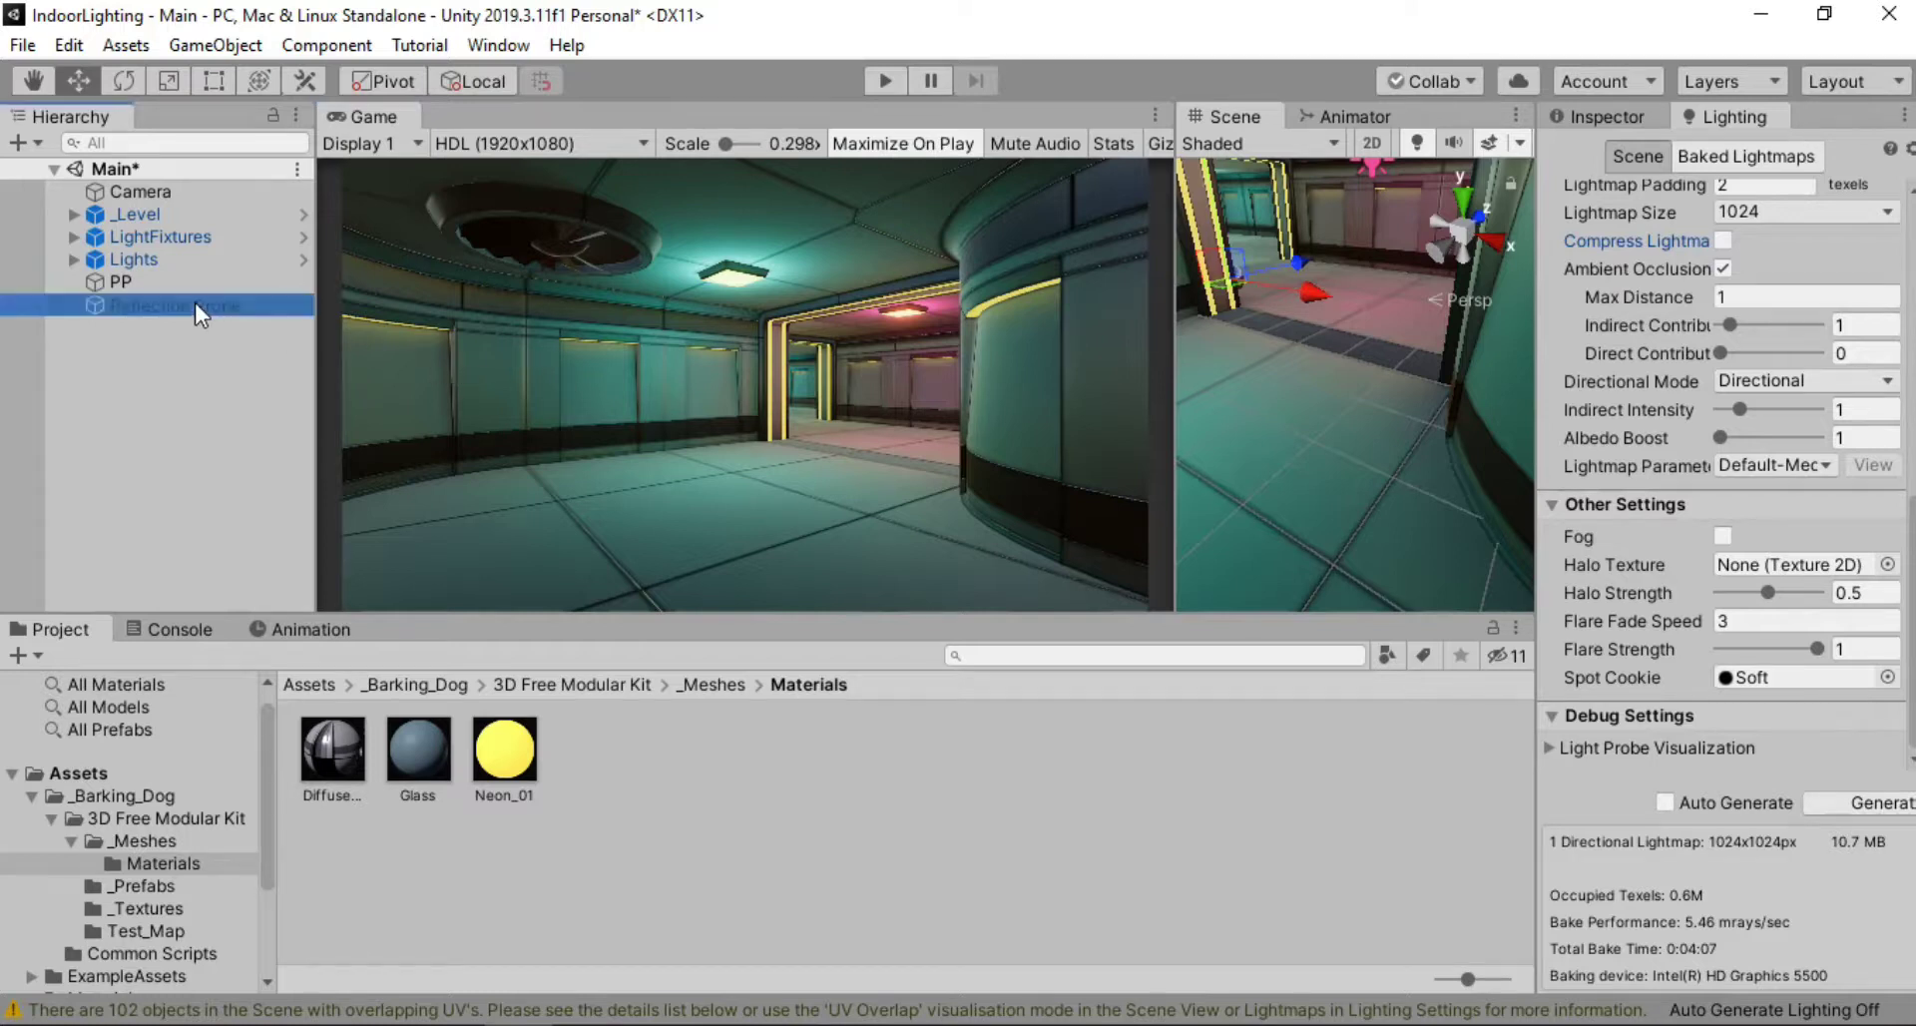
{"action": "left_click", "coordinate": [1610, 123]}
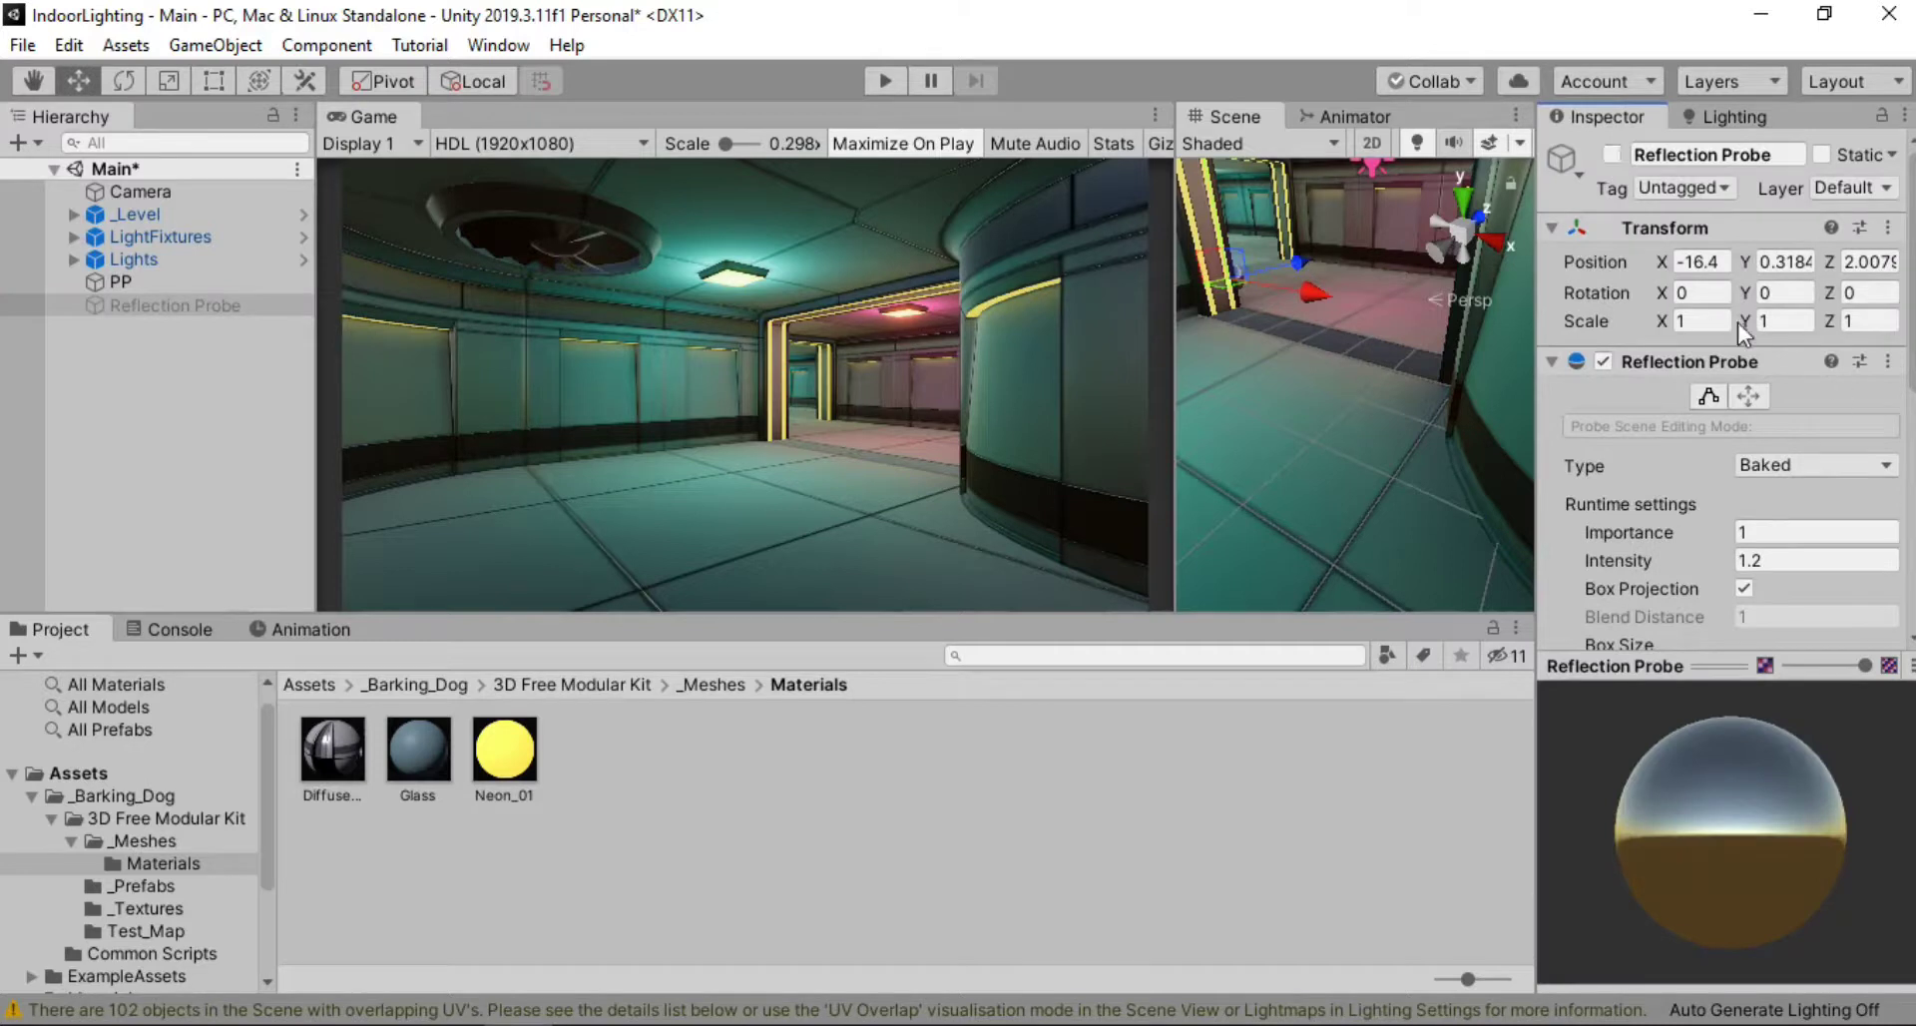
{"action": "left_click", "coordinate": [1611, 155]}
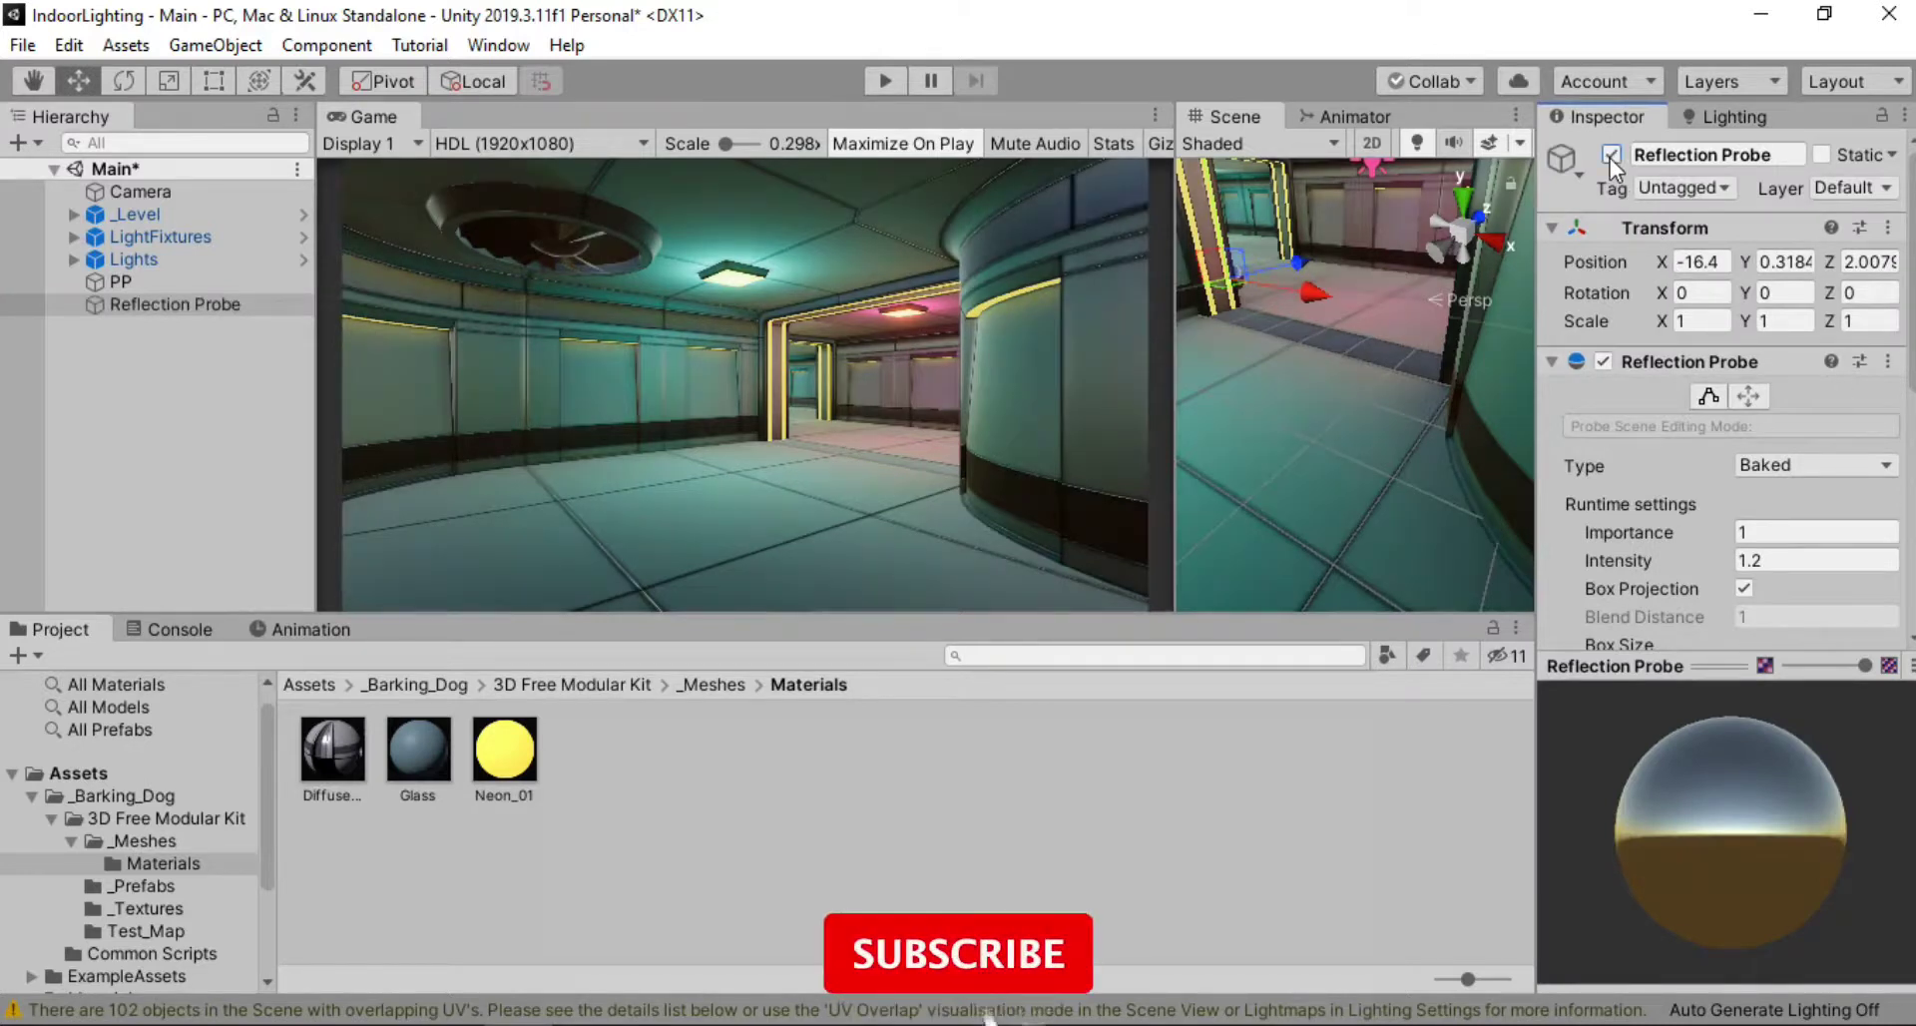
{"action": "scroll", "coordinate": [1716, 399], "scroll_direction": "down", "scroll_amount": 5}
{"action": "left_click", "coordinate": [1814, 335]}
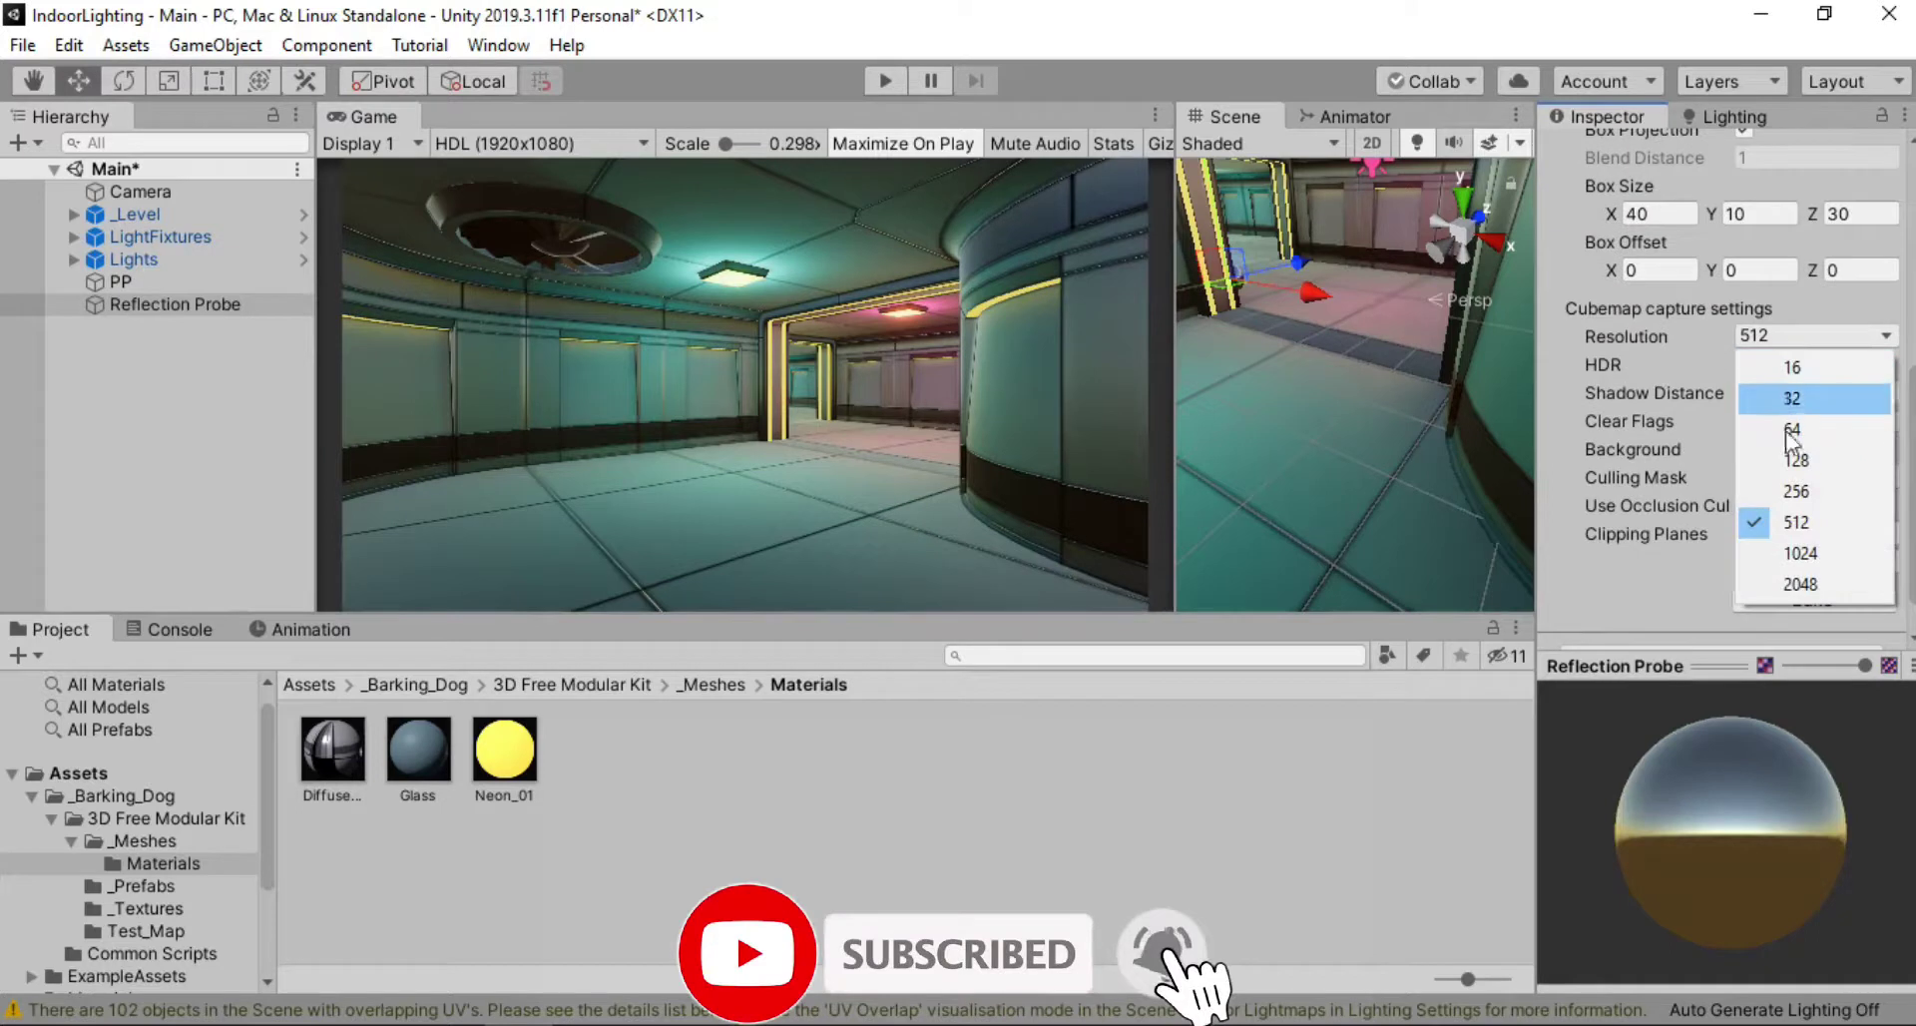
{"action": "left_click", "coordinate": [1816, 551]}
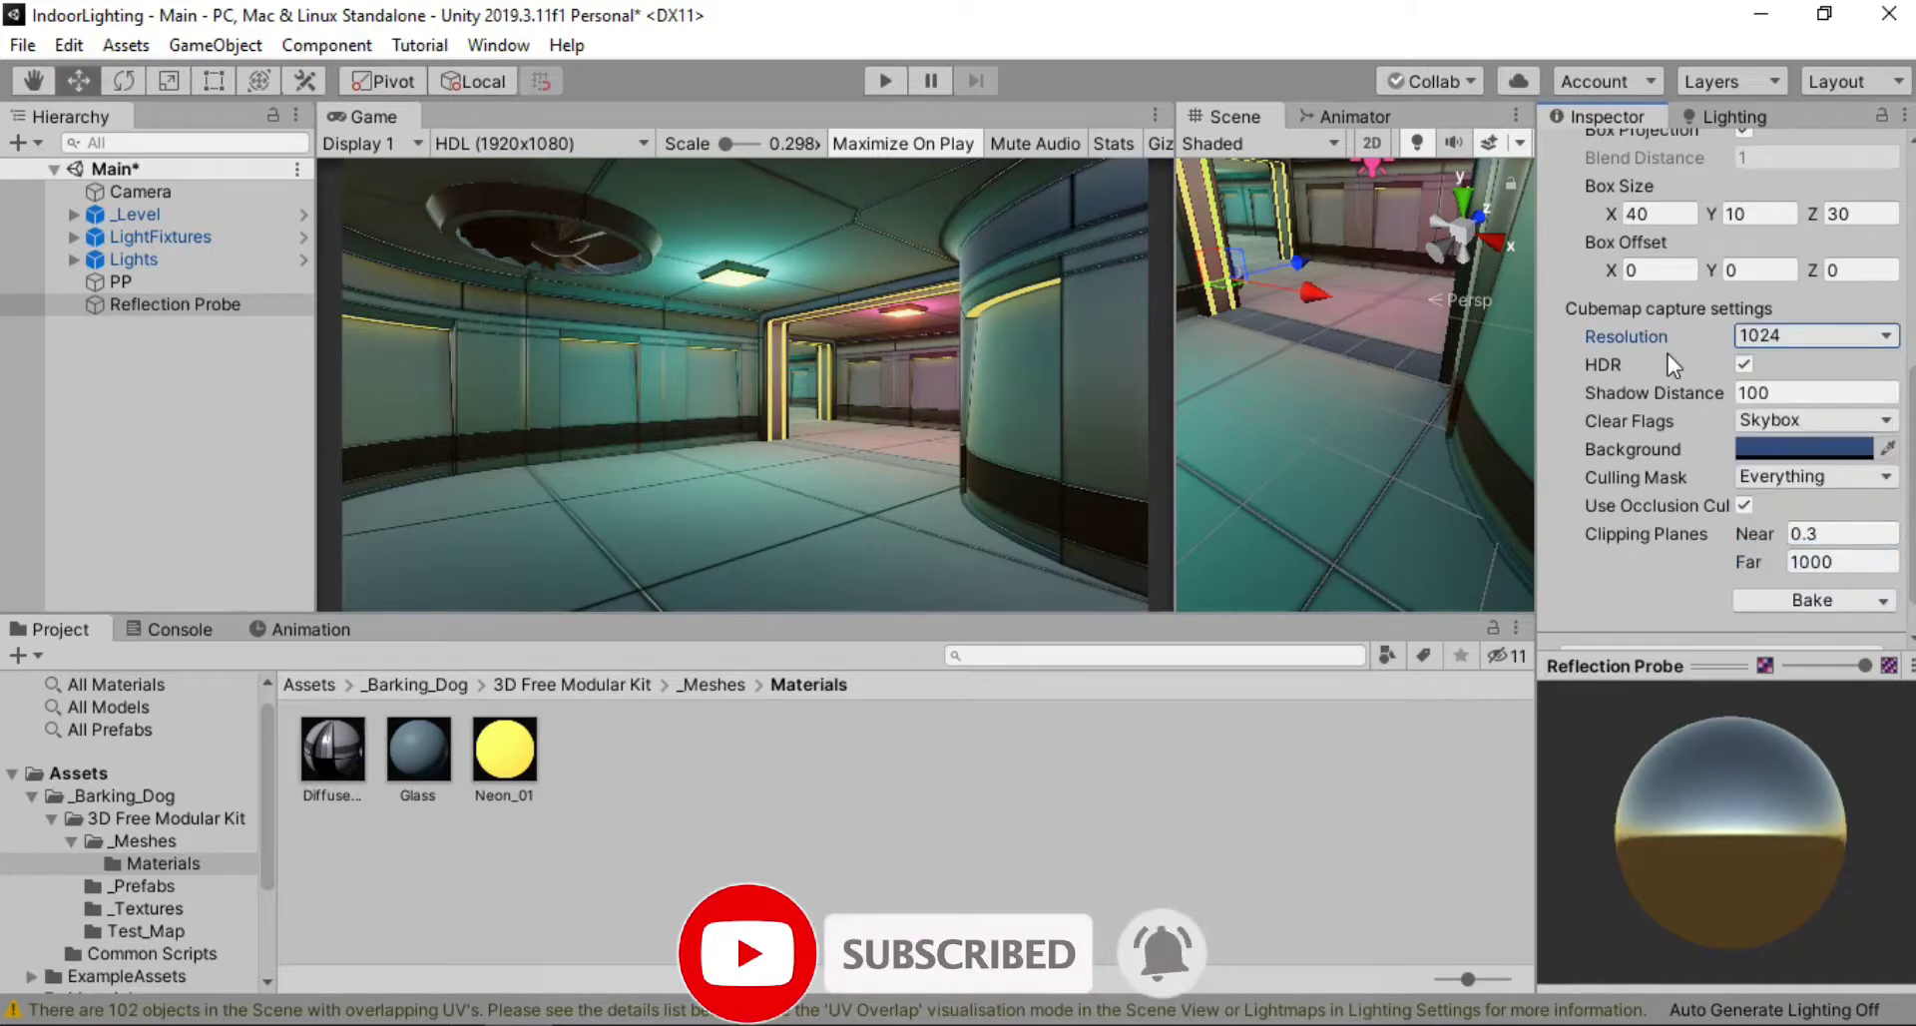
Set the HDR emission intensity of the Neon_01 material to 1
{"action": "left_click", "coordinate": [505, 780]}
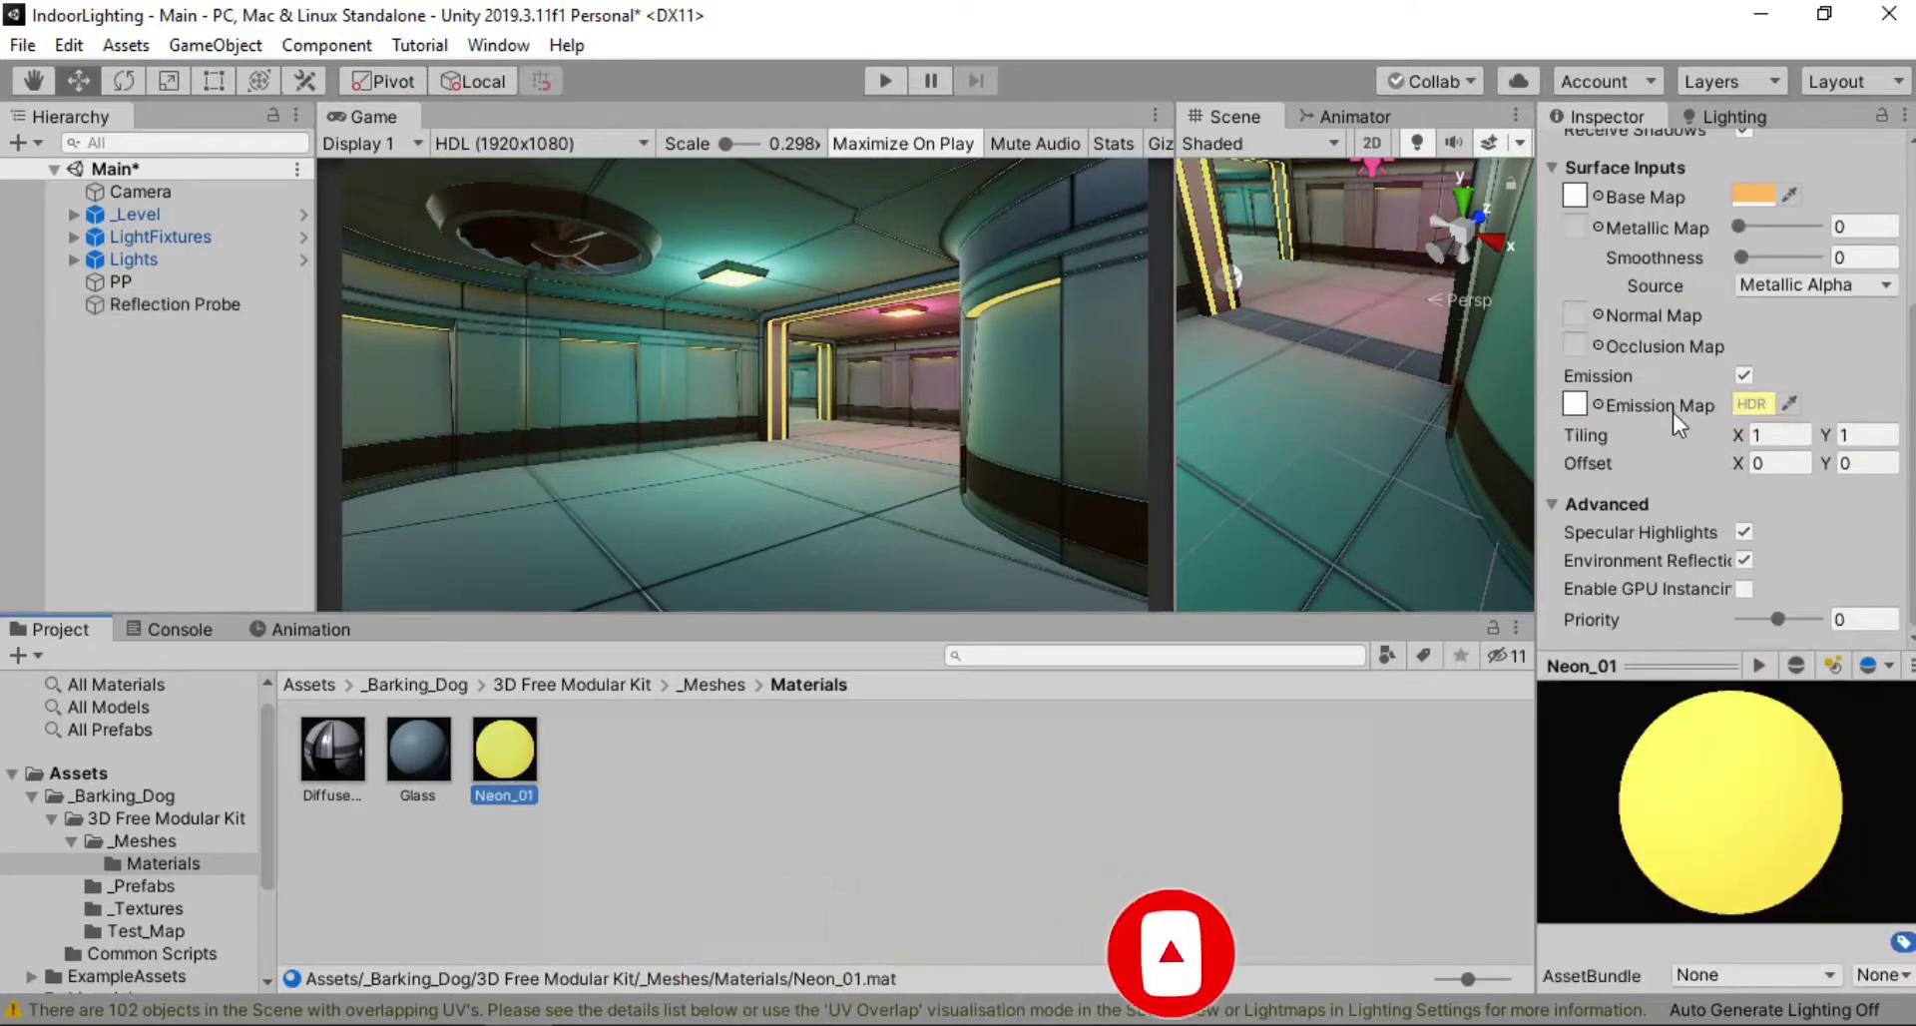
{"action": "left_click", "coordinate": [1753, 404]}
{"action": "left_click", "coordinate": [294, 600]}
{"action": "type", "text": "1"}
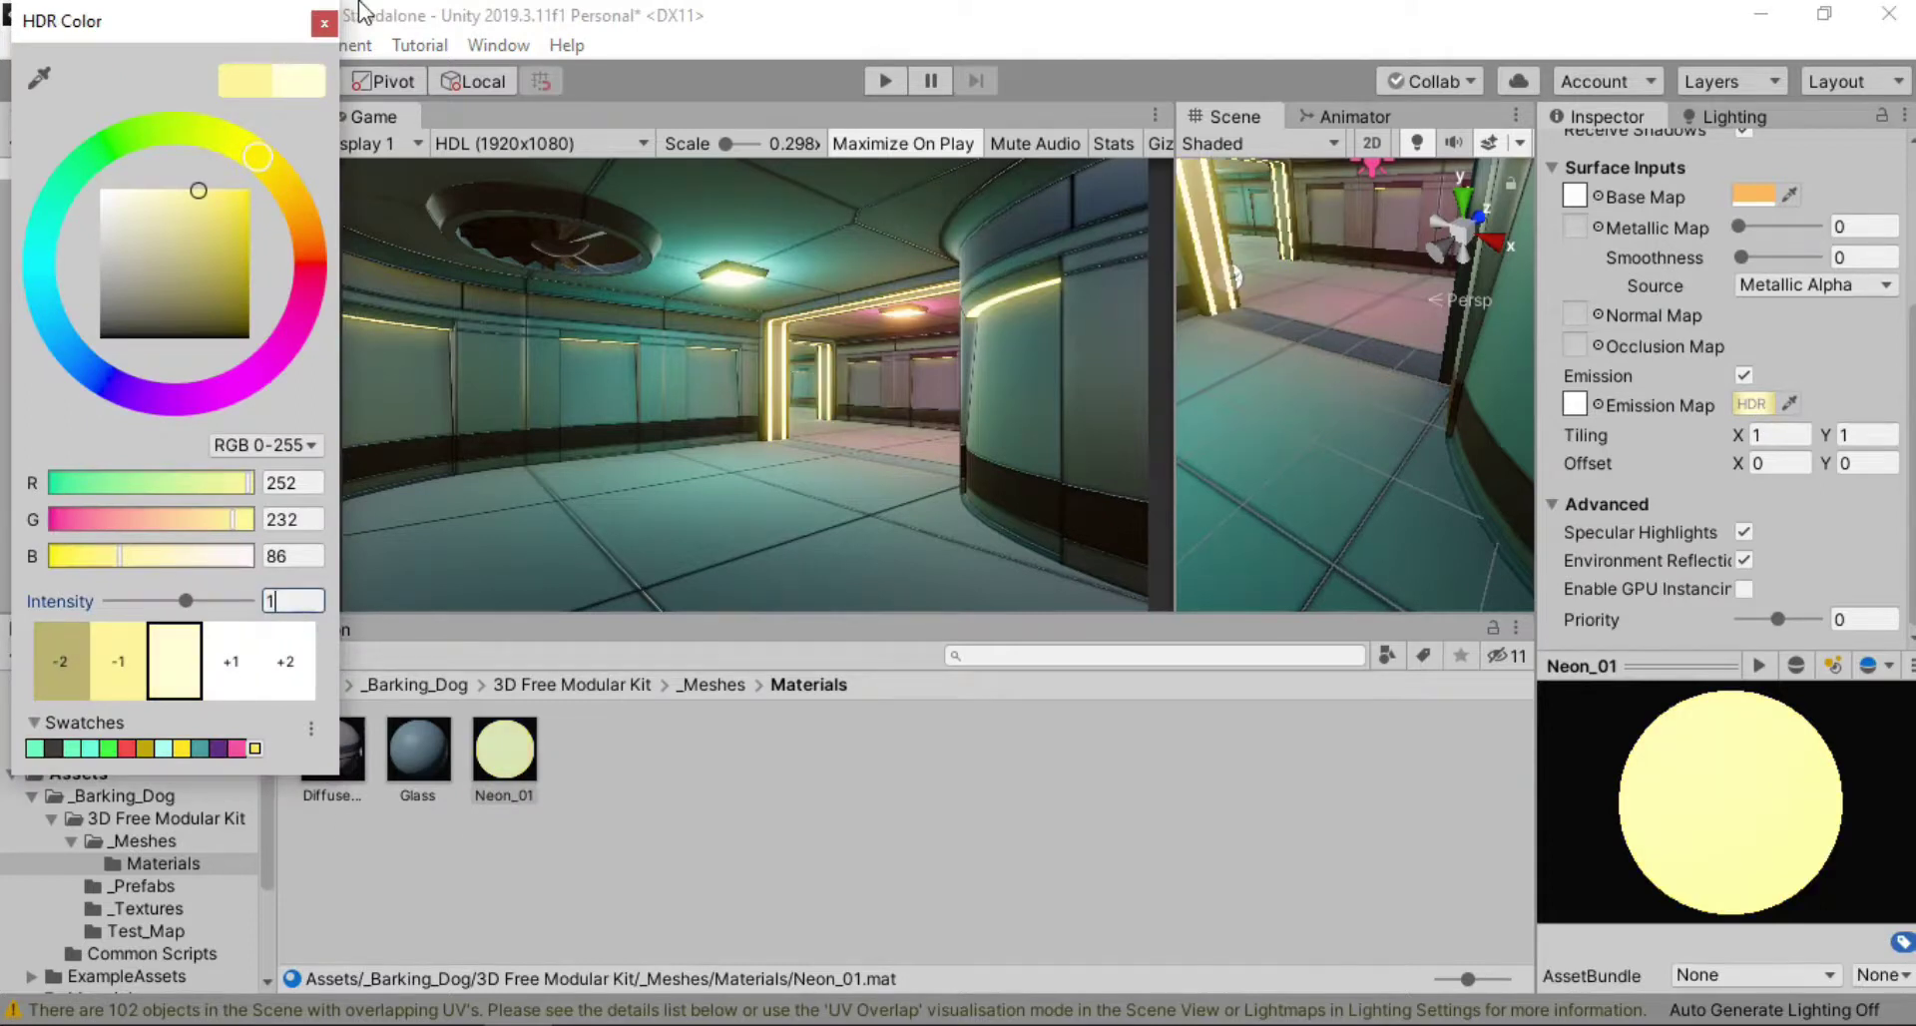
{"action": "left_click", "coordinate": [324, 22]}
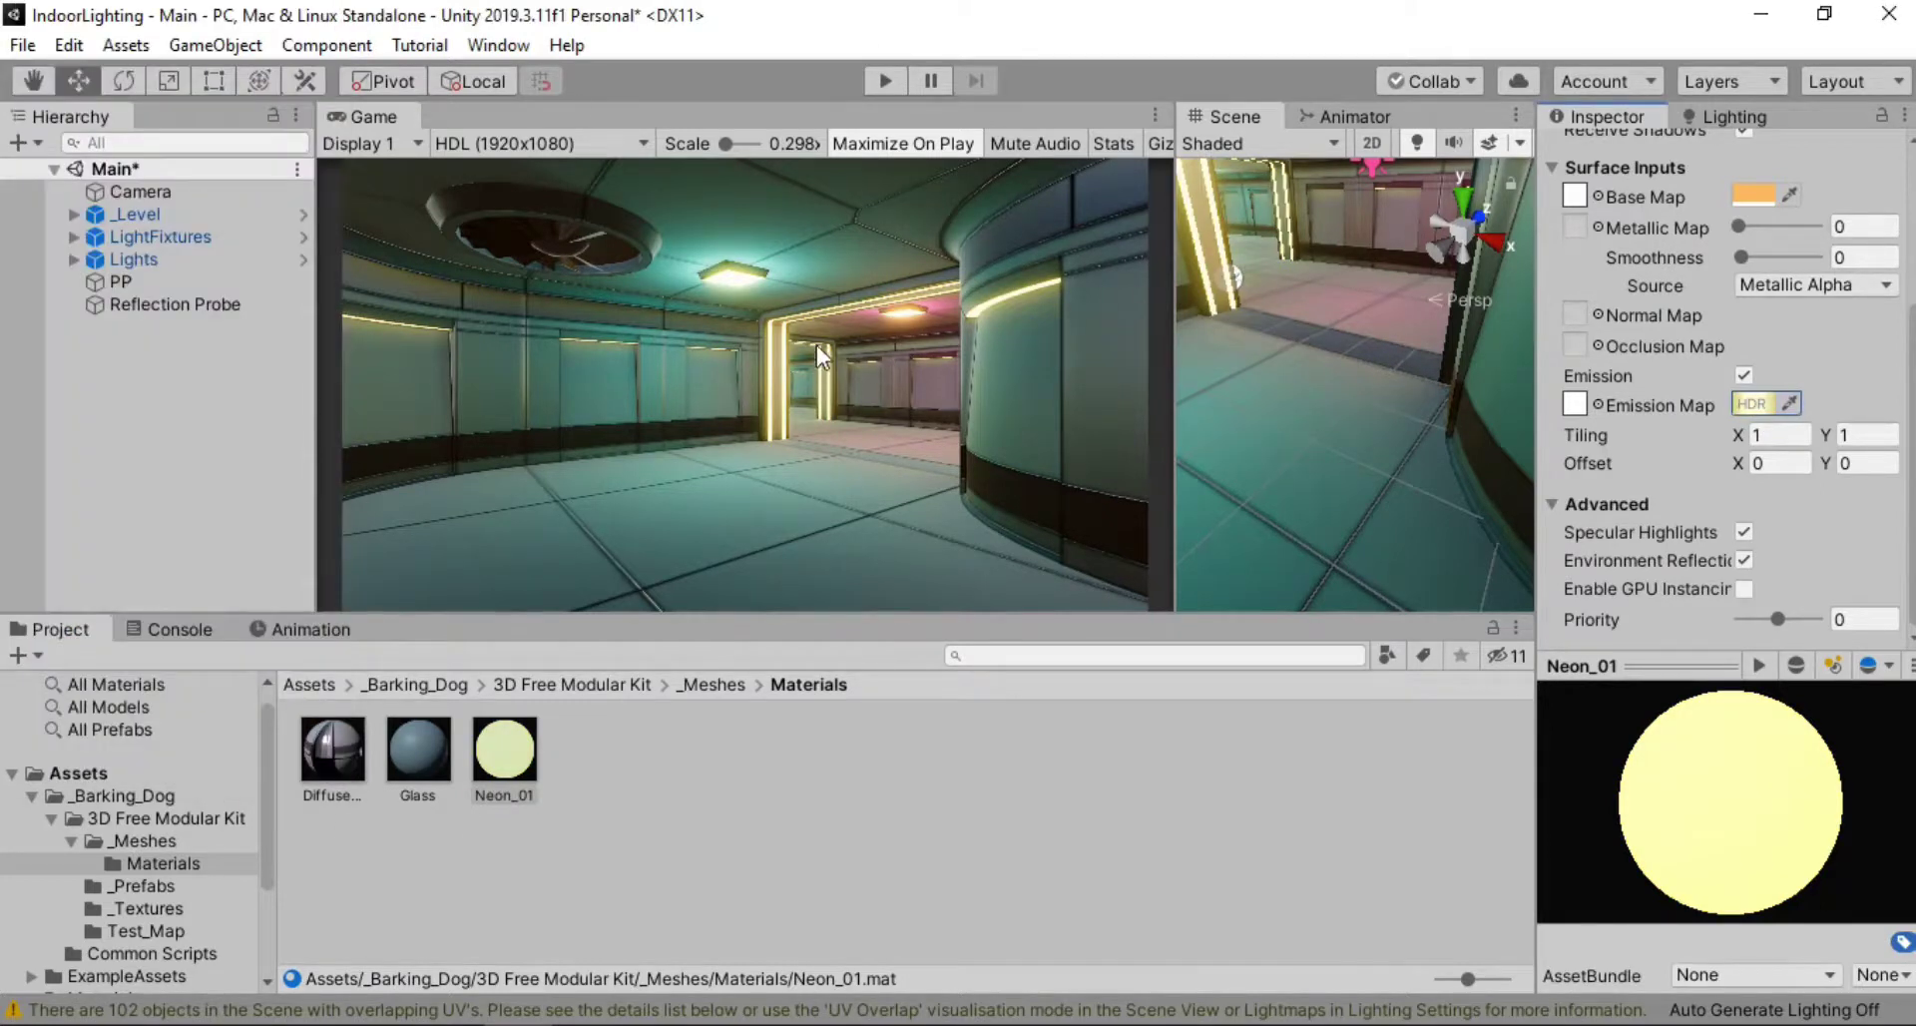
Bake the Reflection Probe and widen the game view to review the new reflections
{"action": "left_click", "coordinate": [235, 305]}
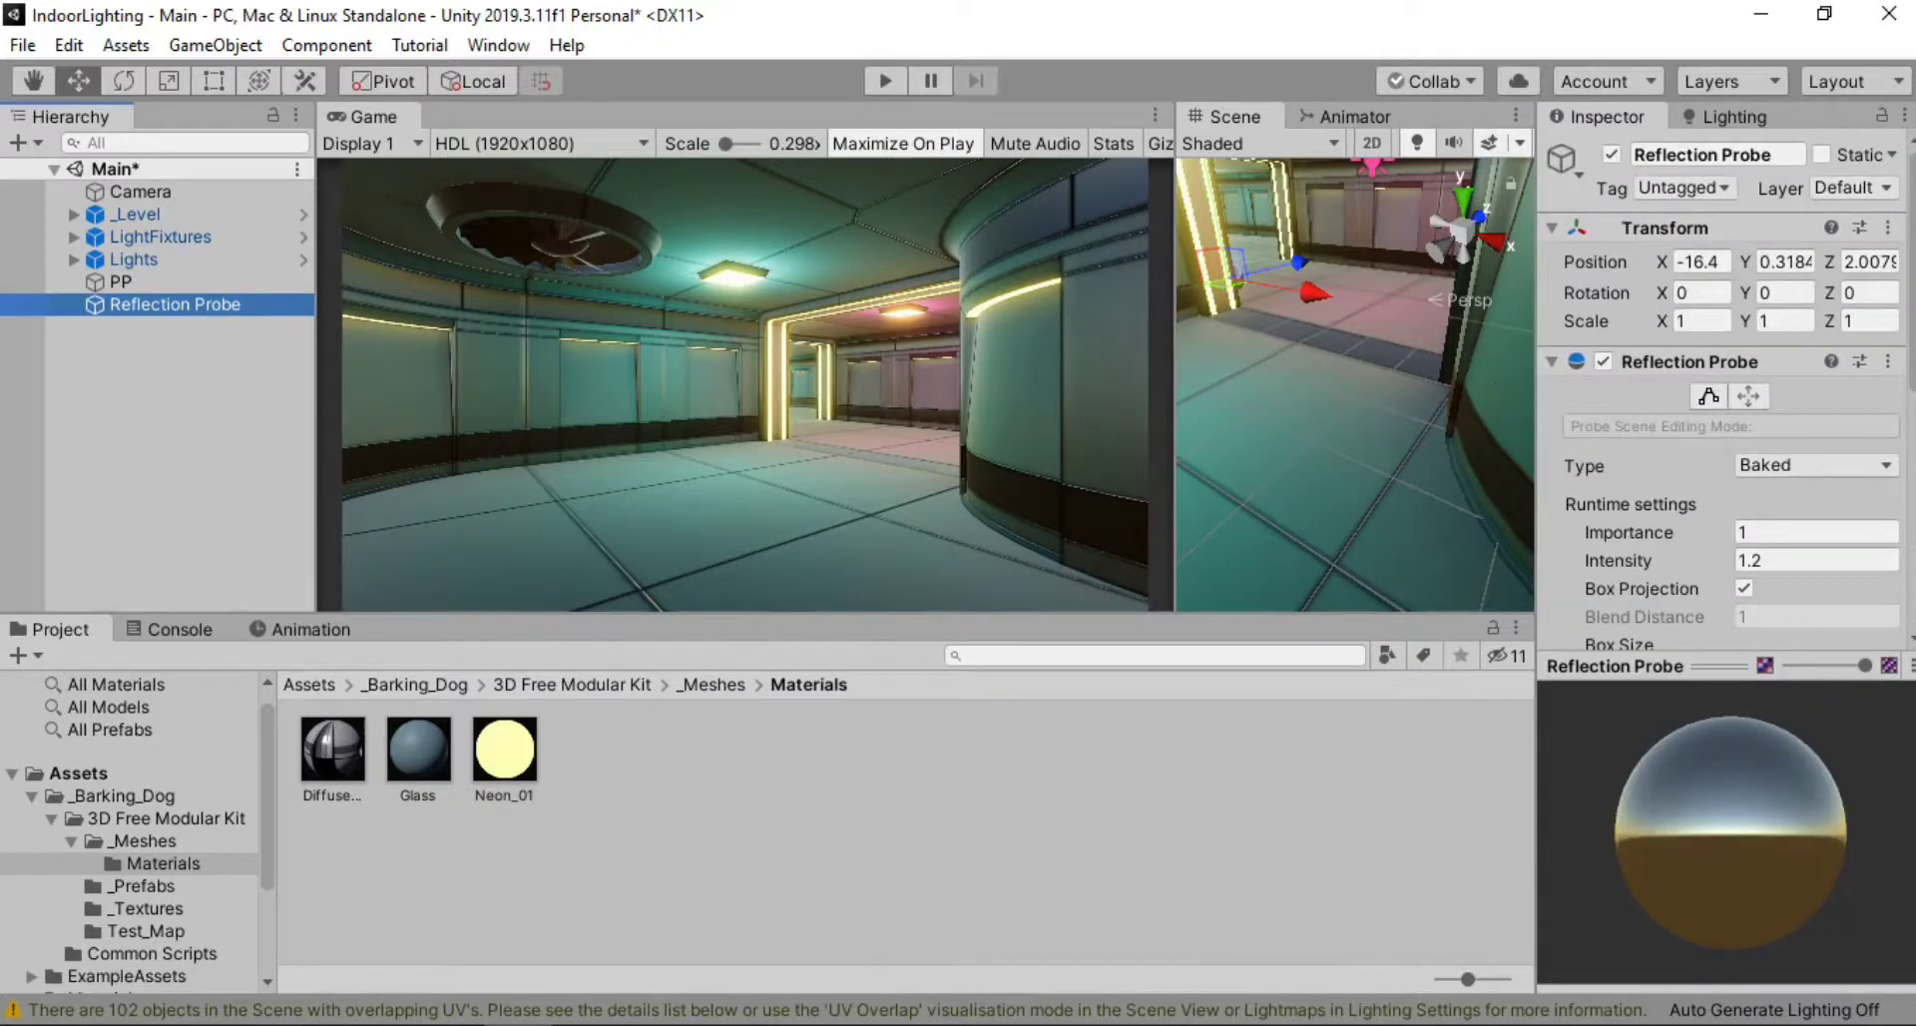
{"action": "left_click_drag", "start_coordinate": [1911, 269], "coordinate": [1911, 474]}
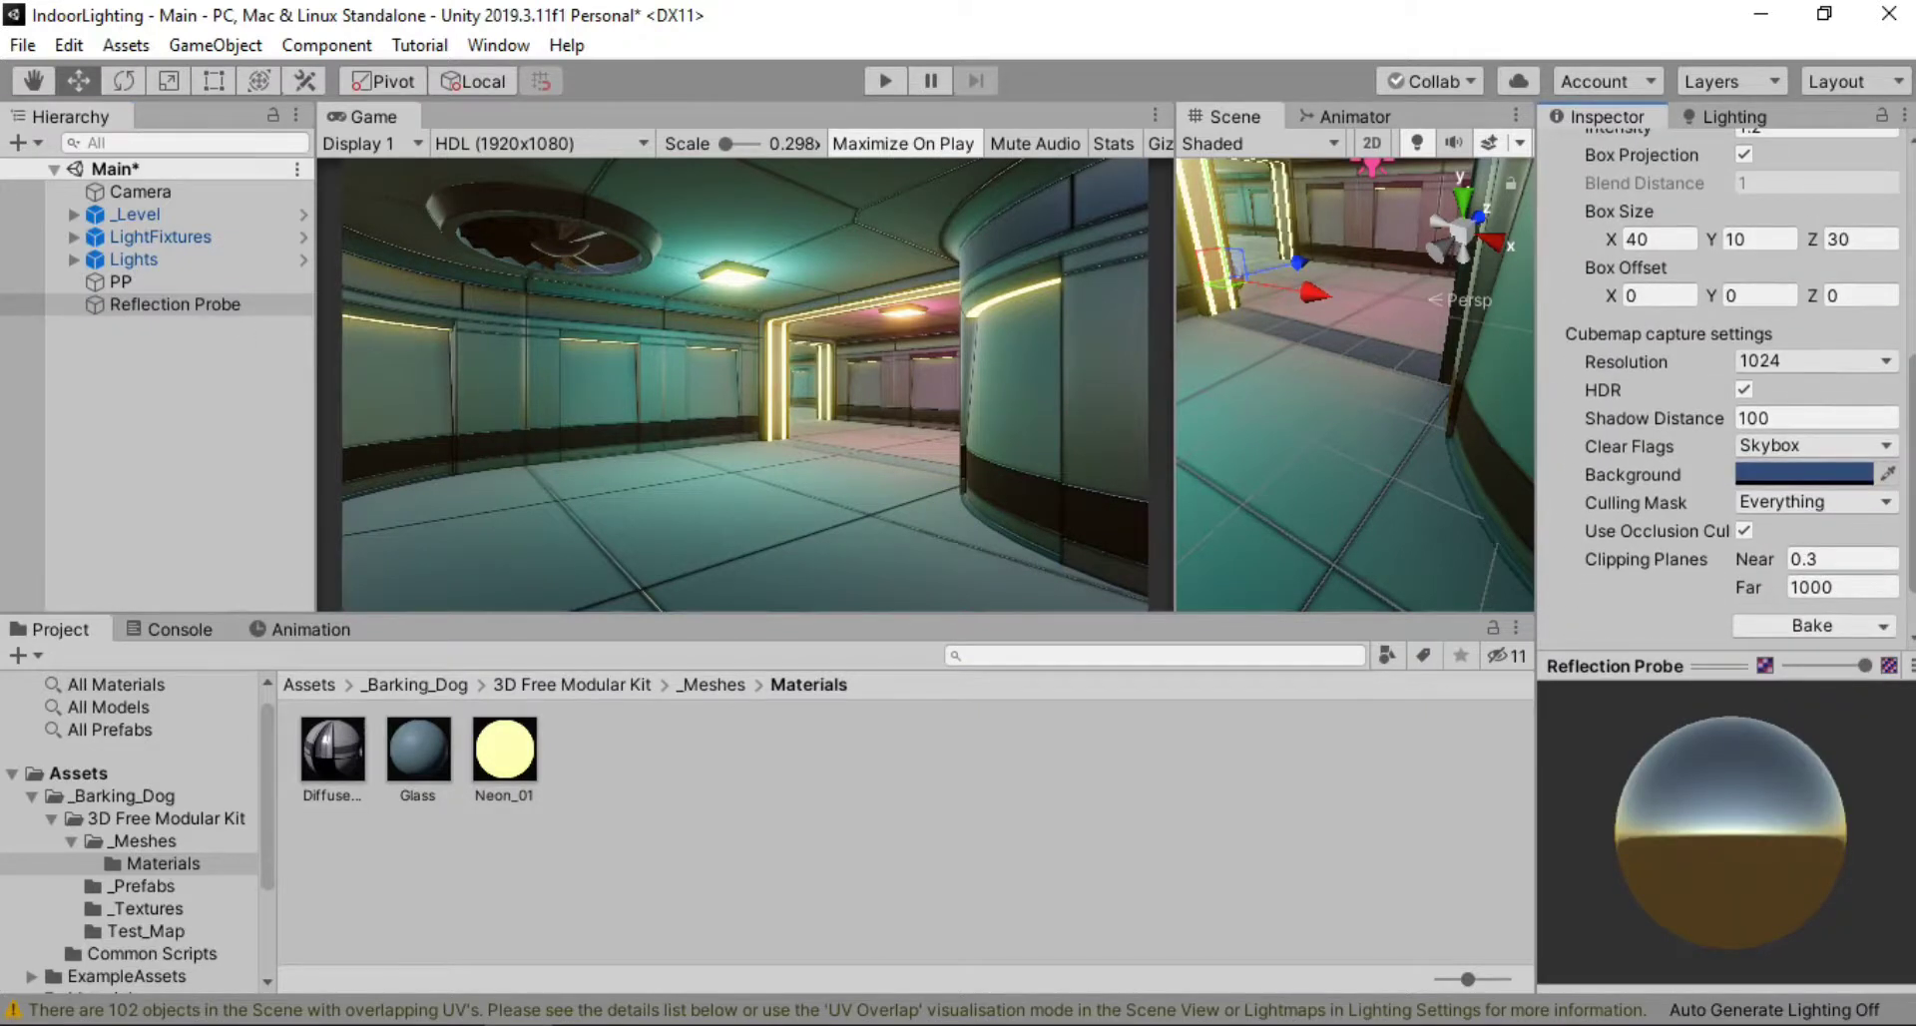
{"action": "left_click", "coordinate": [1794, 625]}
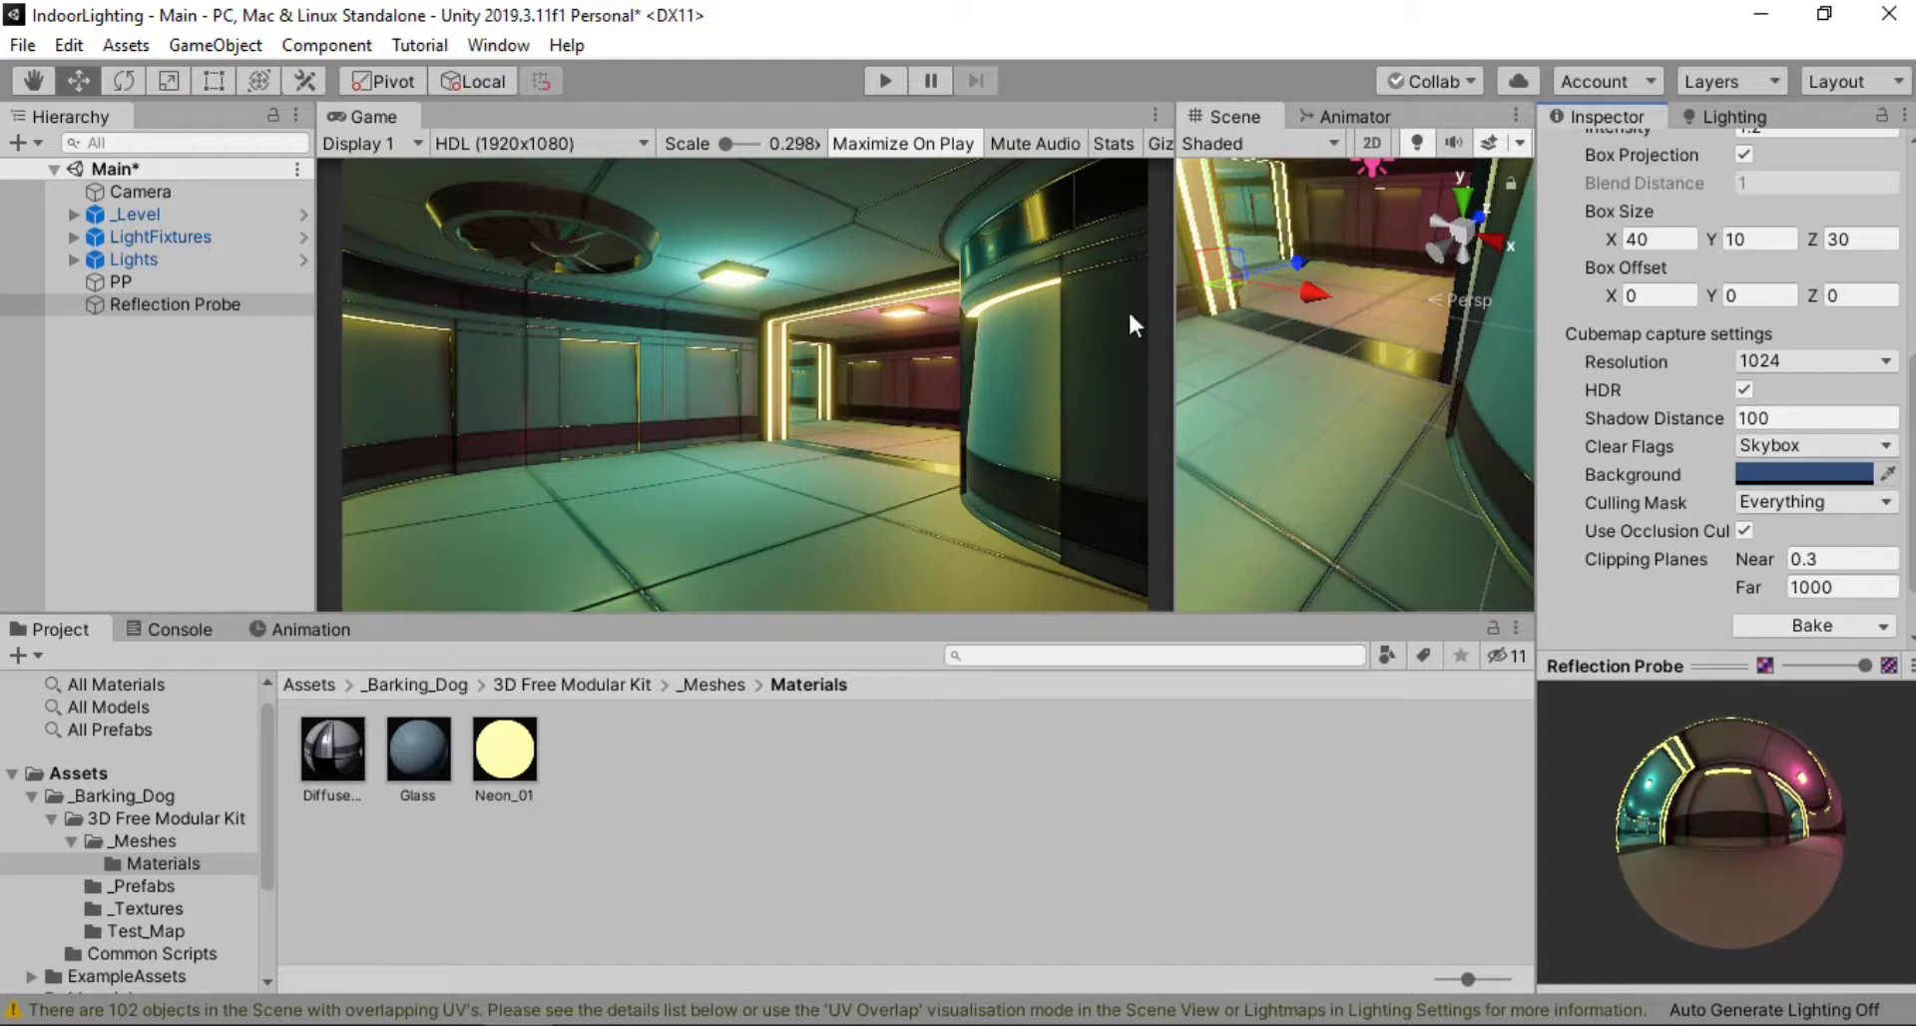
{"action": "left_click_drag", "start_coordinate": [1174, 400], "coordinate": [1244, 414]}
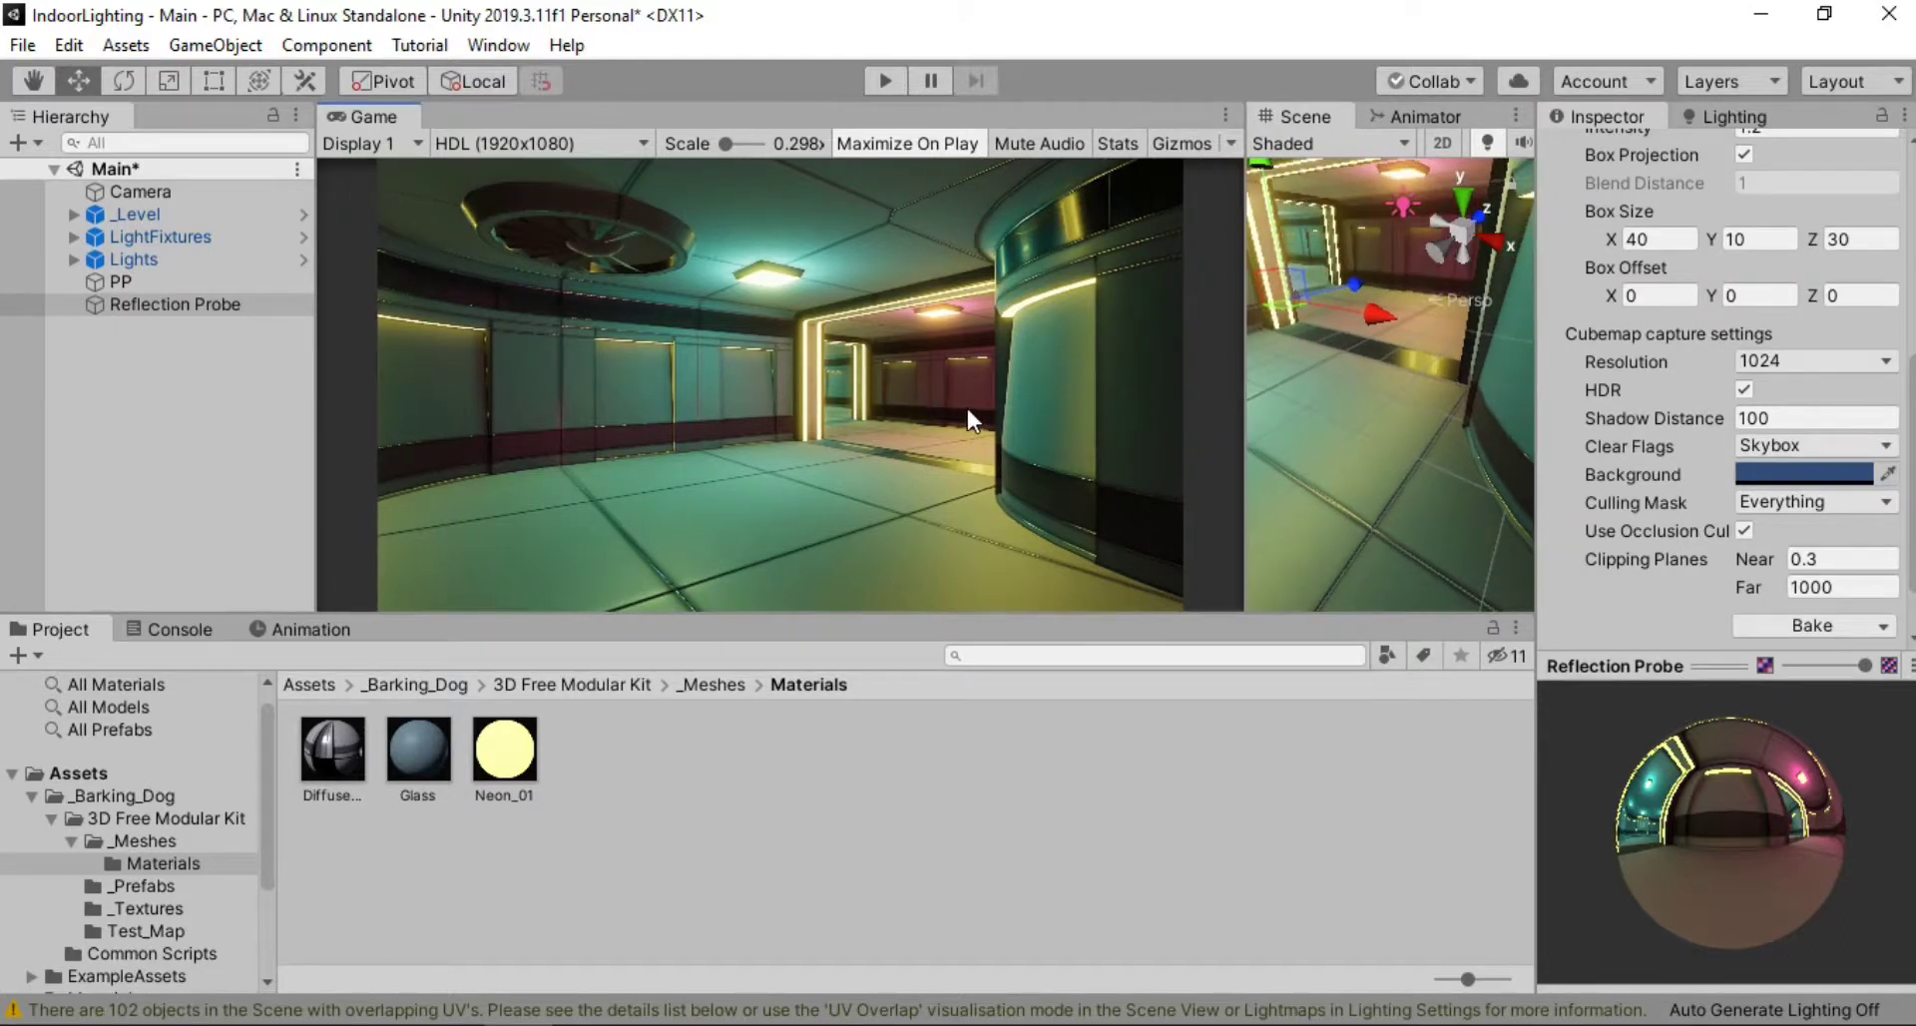
Set the Bloom intensity to 1.8 in the PP object's post-processing volume
{"action": "left_click", "coordinate": [203, 279]}
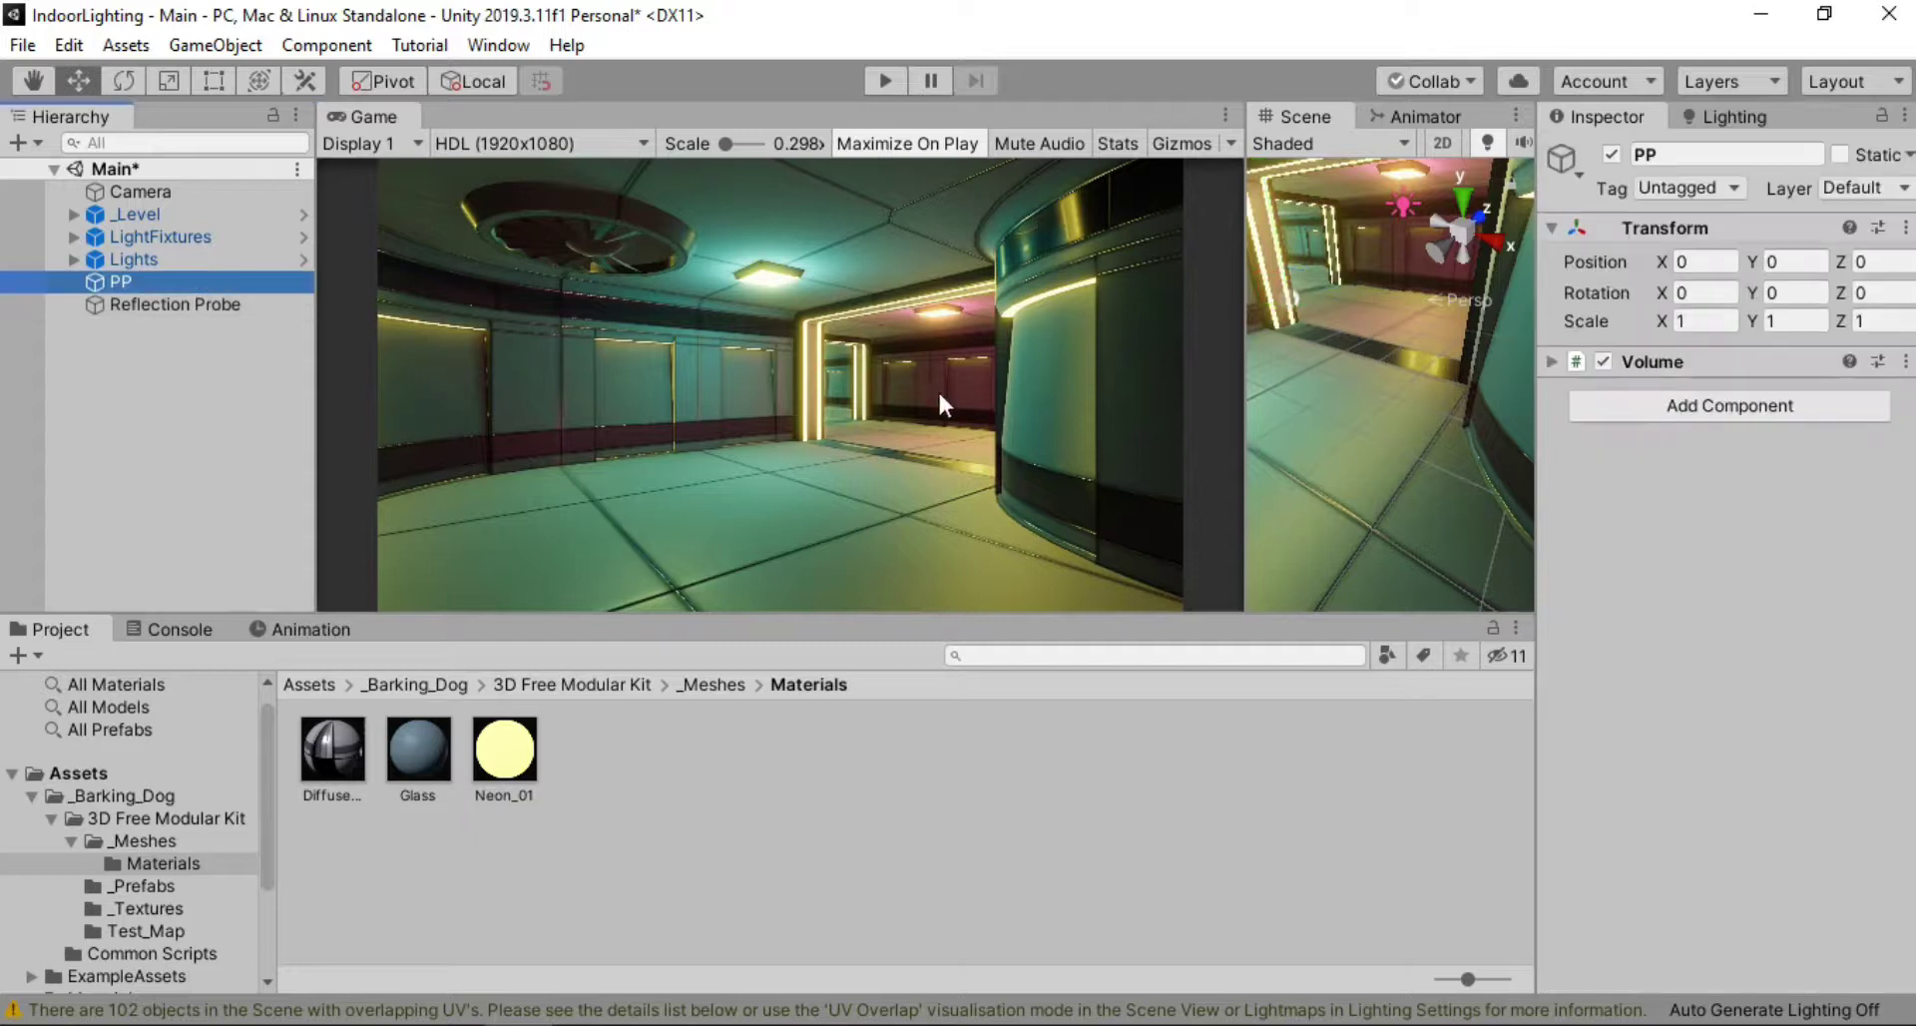
{"action": "left_click", "coordinate": [1552, 361]}
{"action": "left_click", "coordinate": [1570, 545]}
{"action": "left_click", "coordinate": [1817, 647]}
{"action": "type", "text": "1.7"}
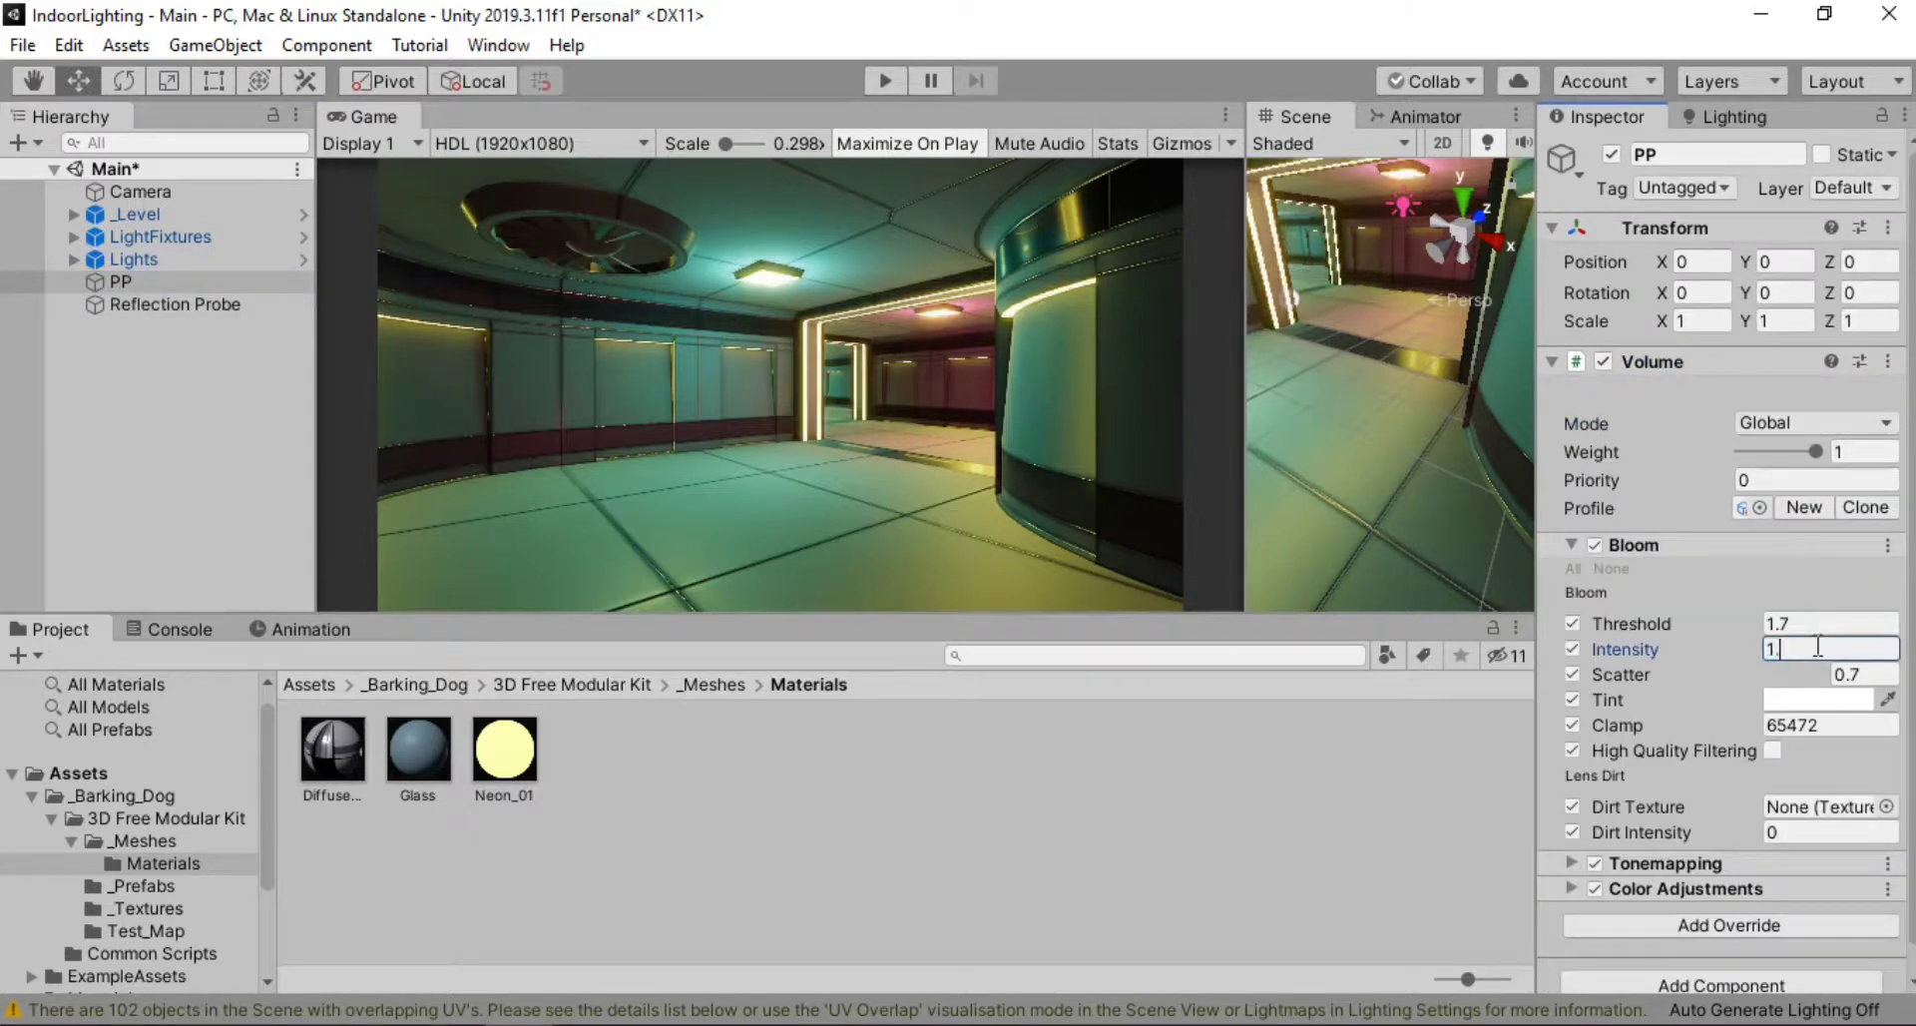
{"action": "key", "text": "BackSpace"}
{"action": "type", "text": "8"}
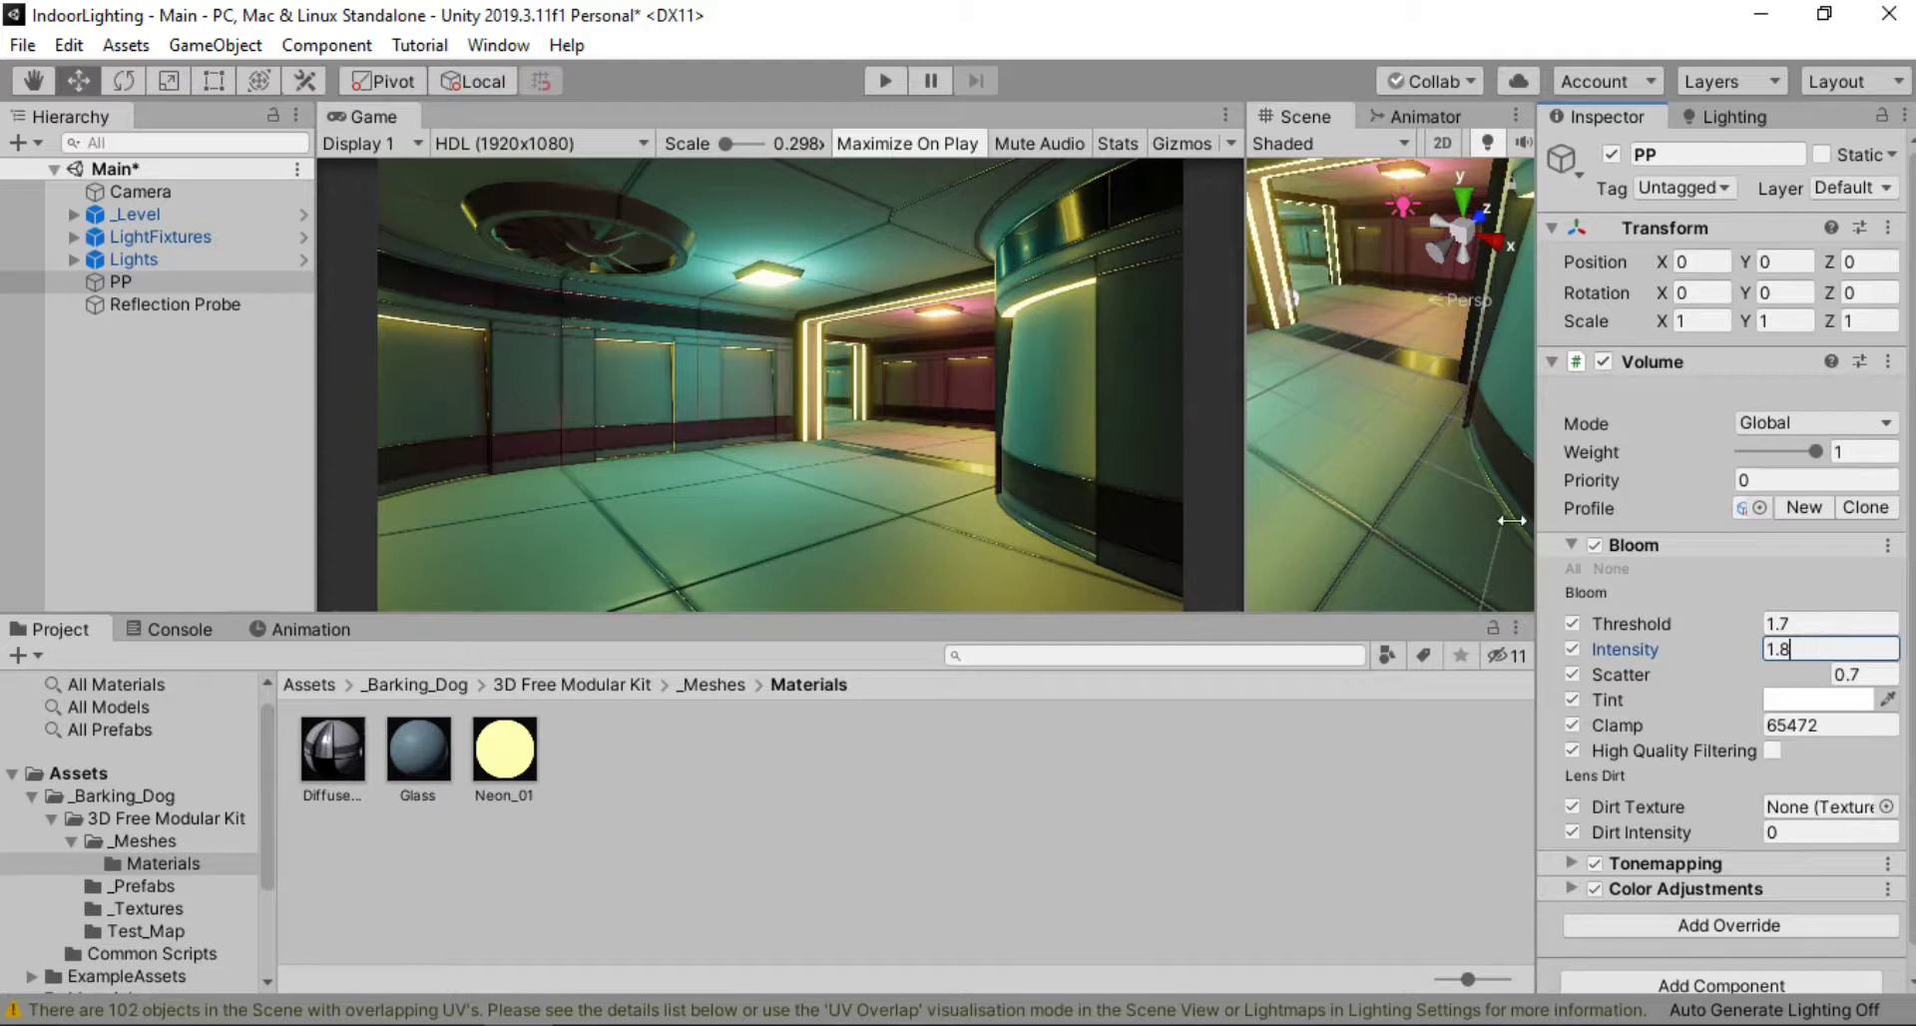
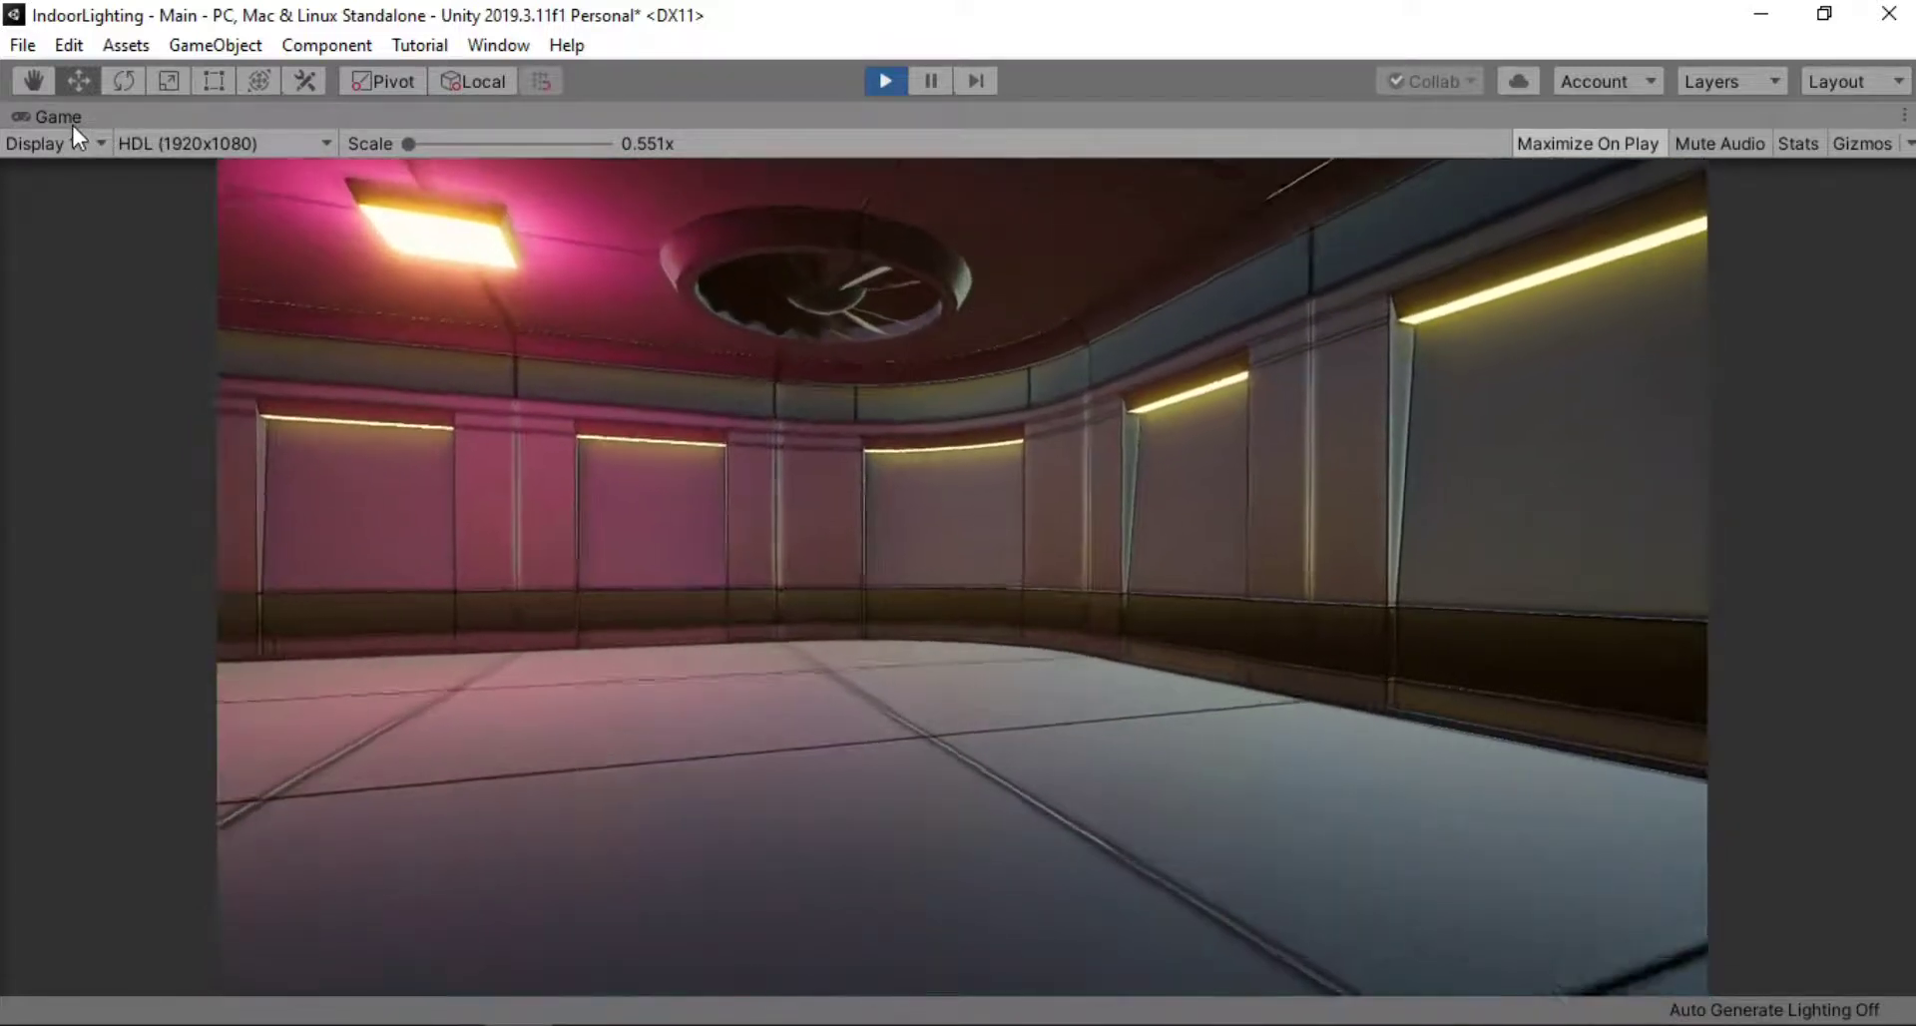
Stop the play test and review the Neon_01 material's surface inputs and the scene's lightmapping settings
{"action": "key", "text": "ctrl+p"}
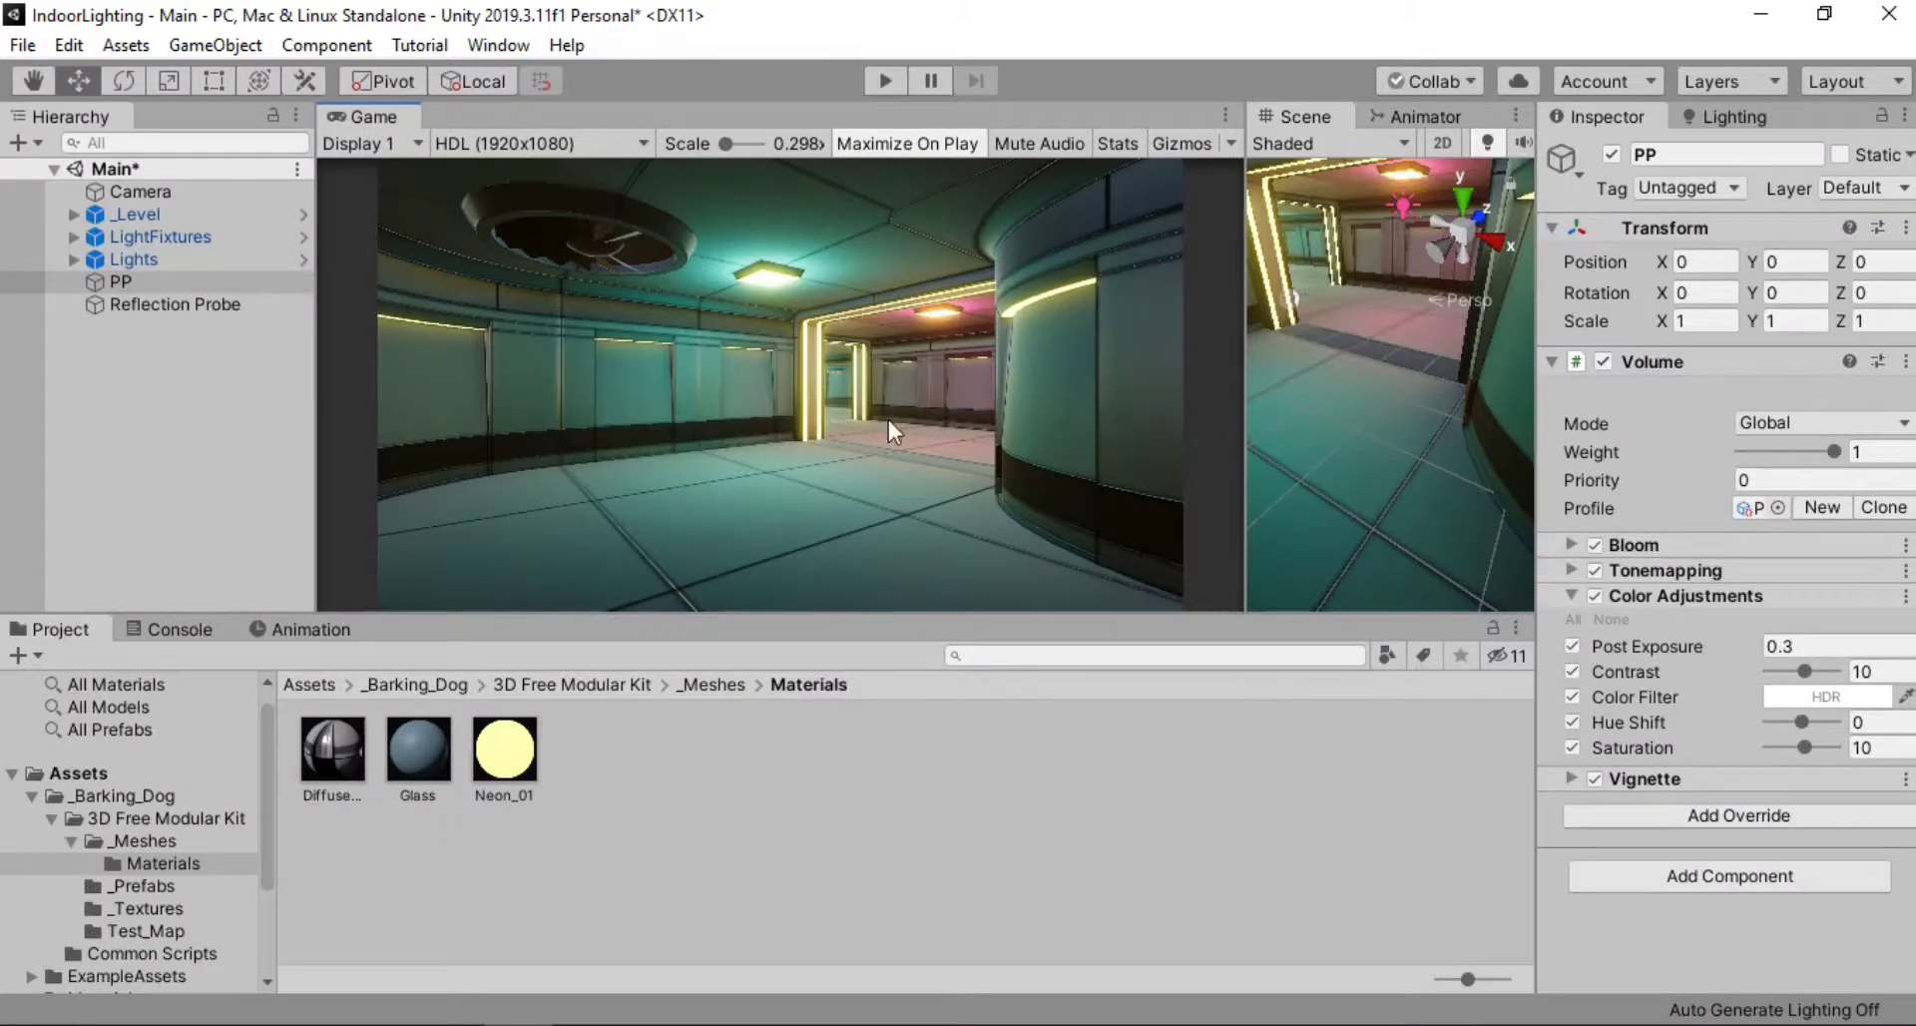
{"action": "left_click", "coordinate": [536, 745]}
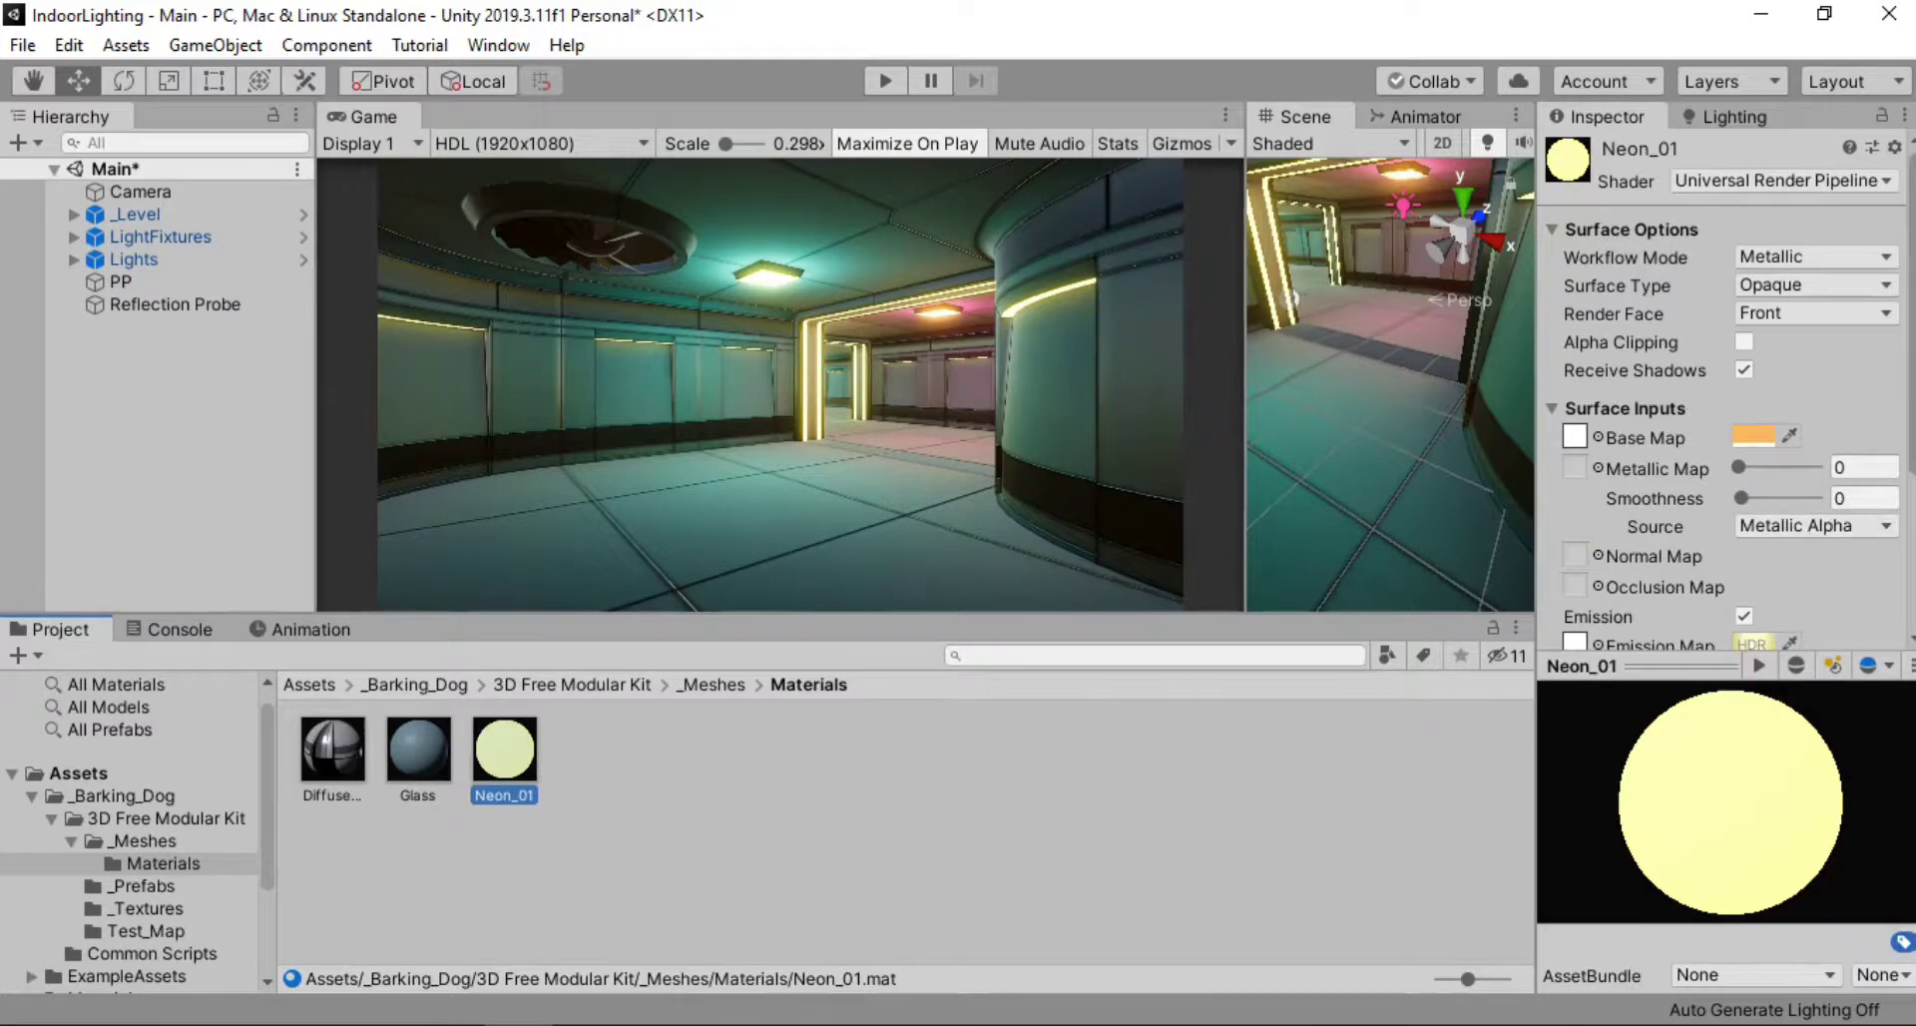
{"action": "scroll", "coordinate": [1786, 540], "scroll_direction": "down", "scroll_amount": 3}
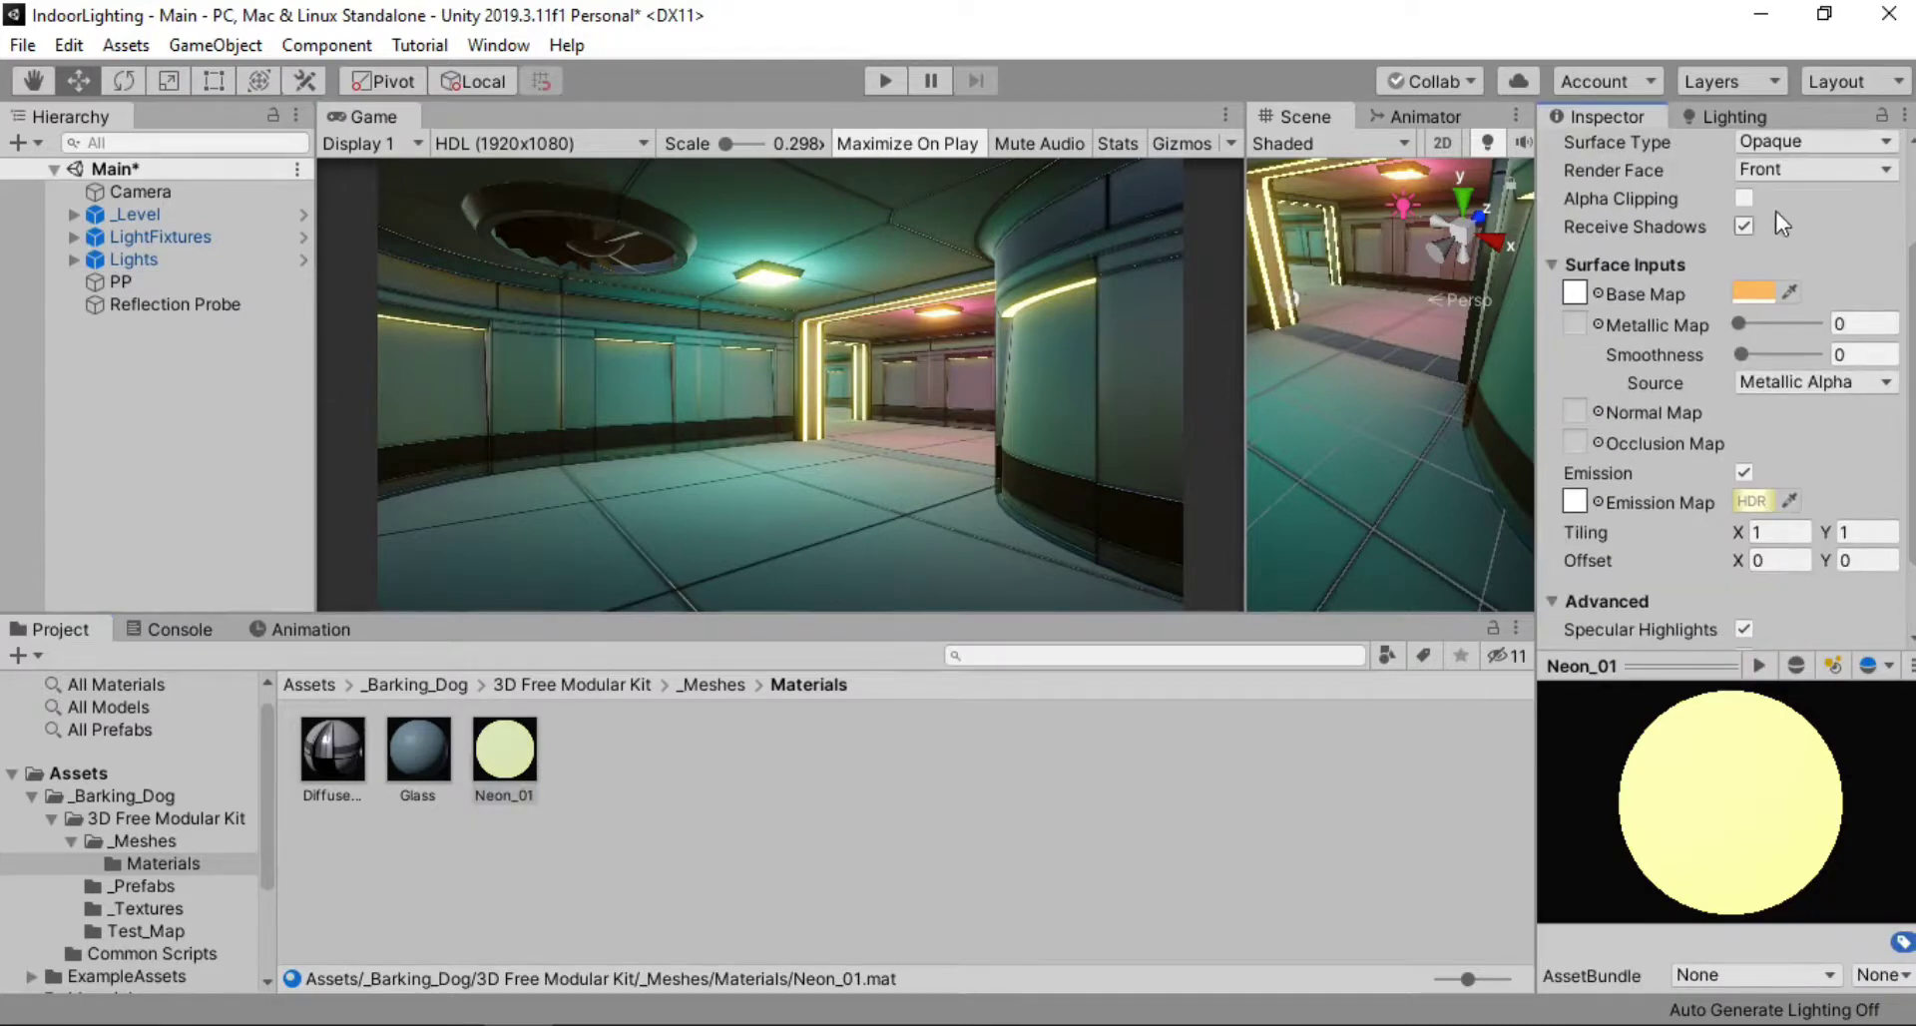
{"action": "left_click", "coordinate": [1737, 117]}
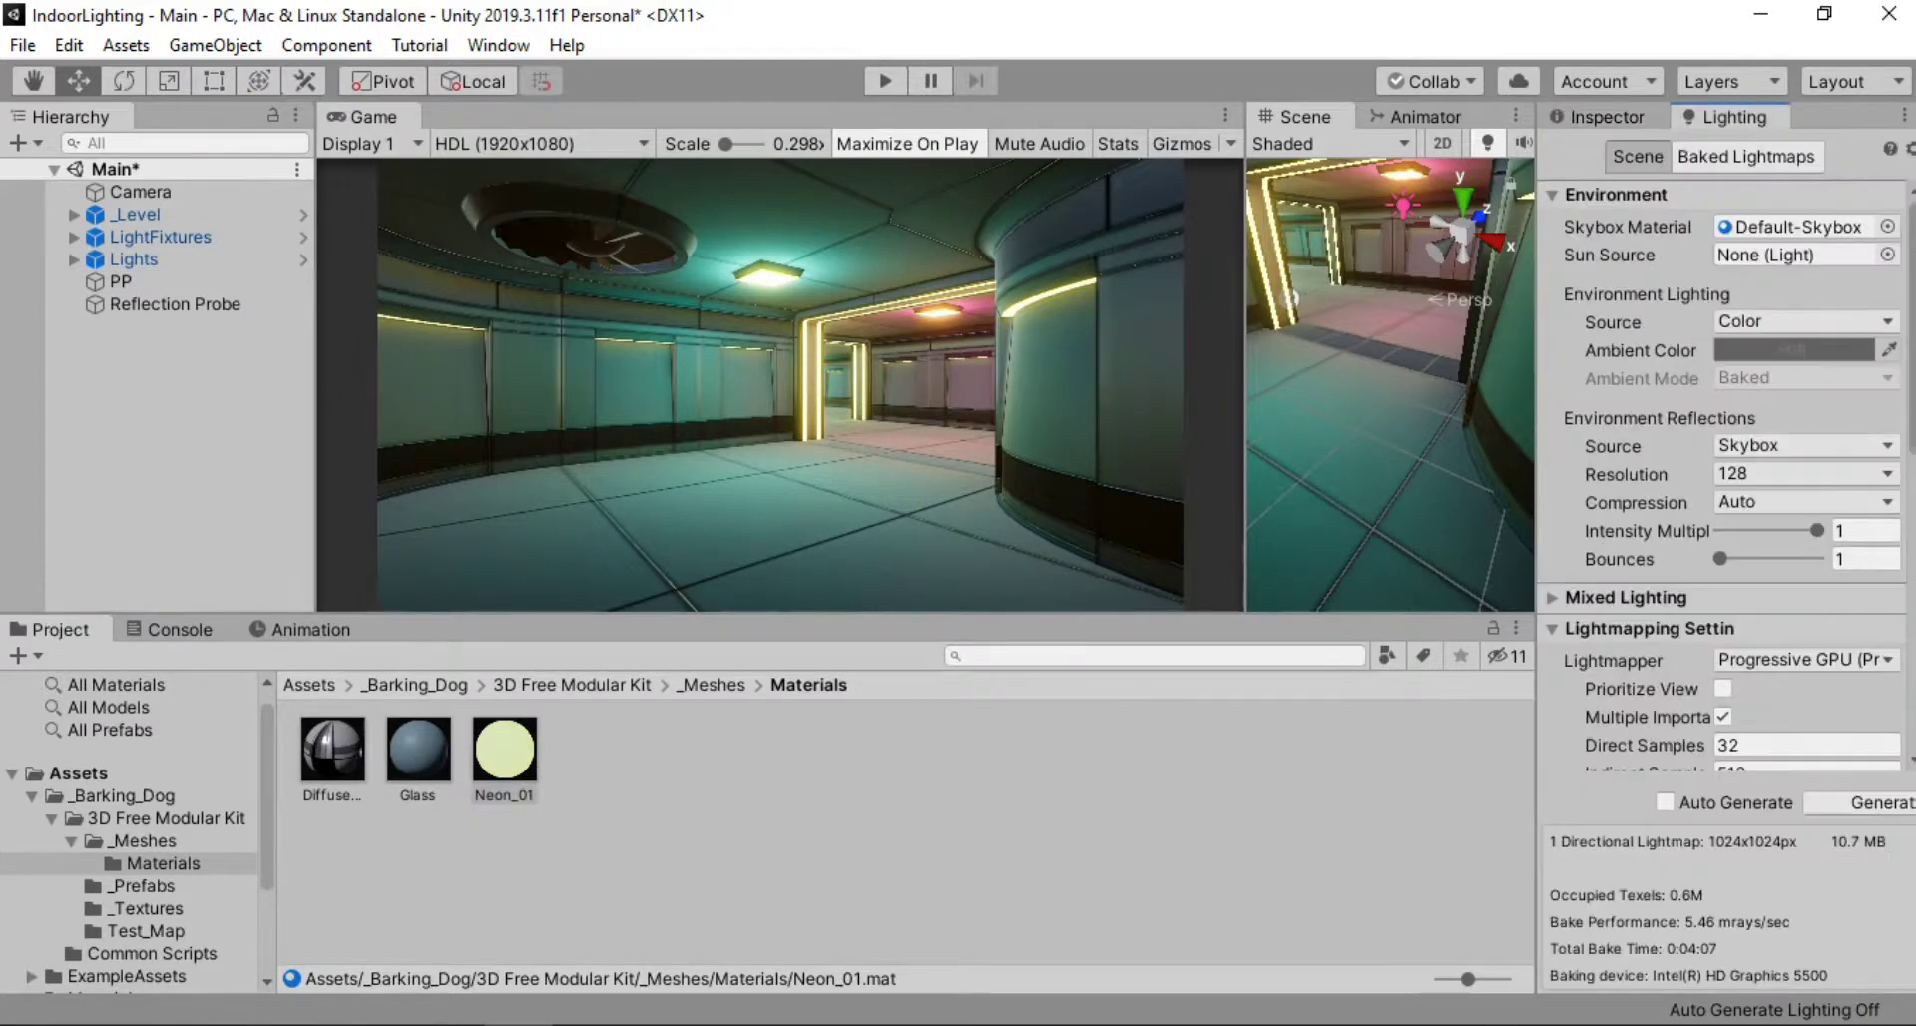
{"action": "scroll", "coordinate": [1836, 401], "scroll_direction": "down", "scroll_amount": 8}
{"action": "scroll", "coordinate": [1720, 733], "scroll_direction": "down", "scroll_amount": 5}
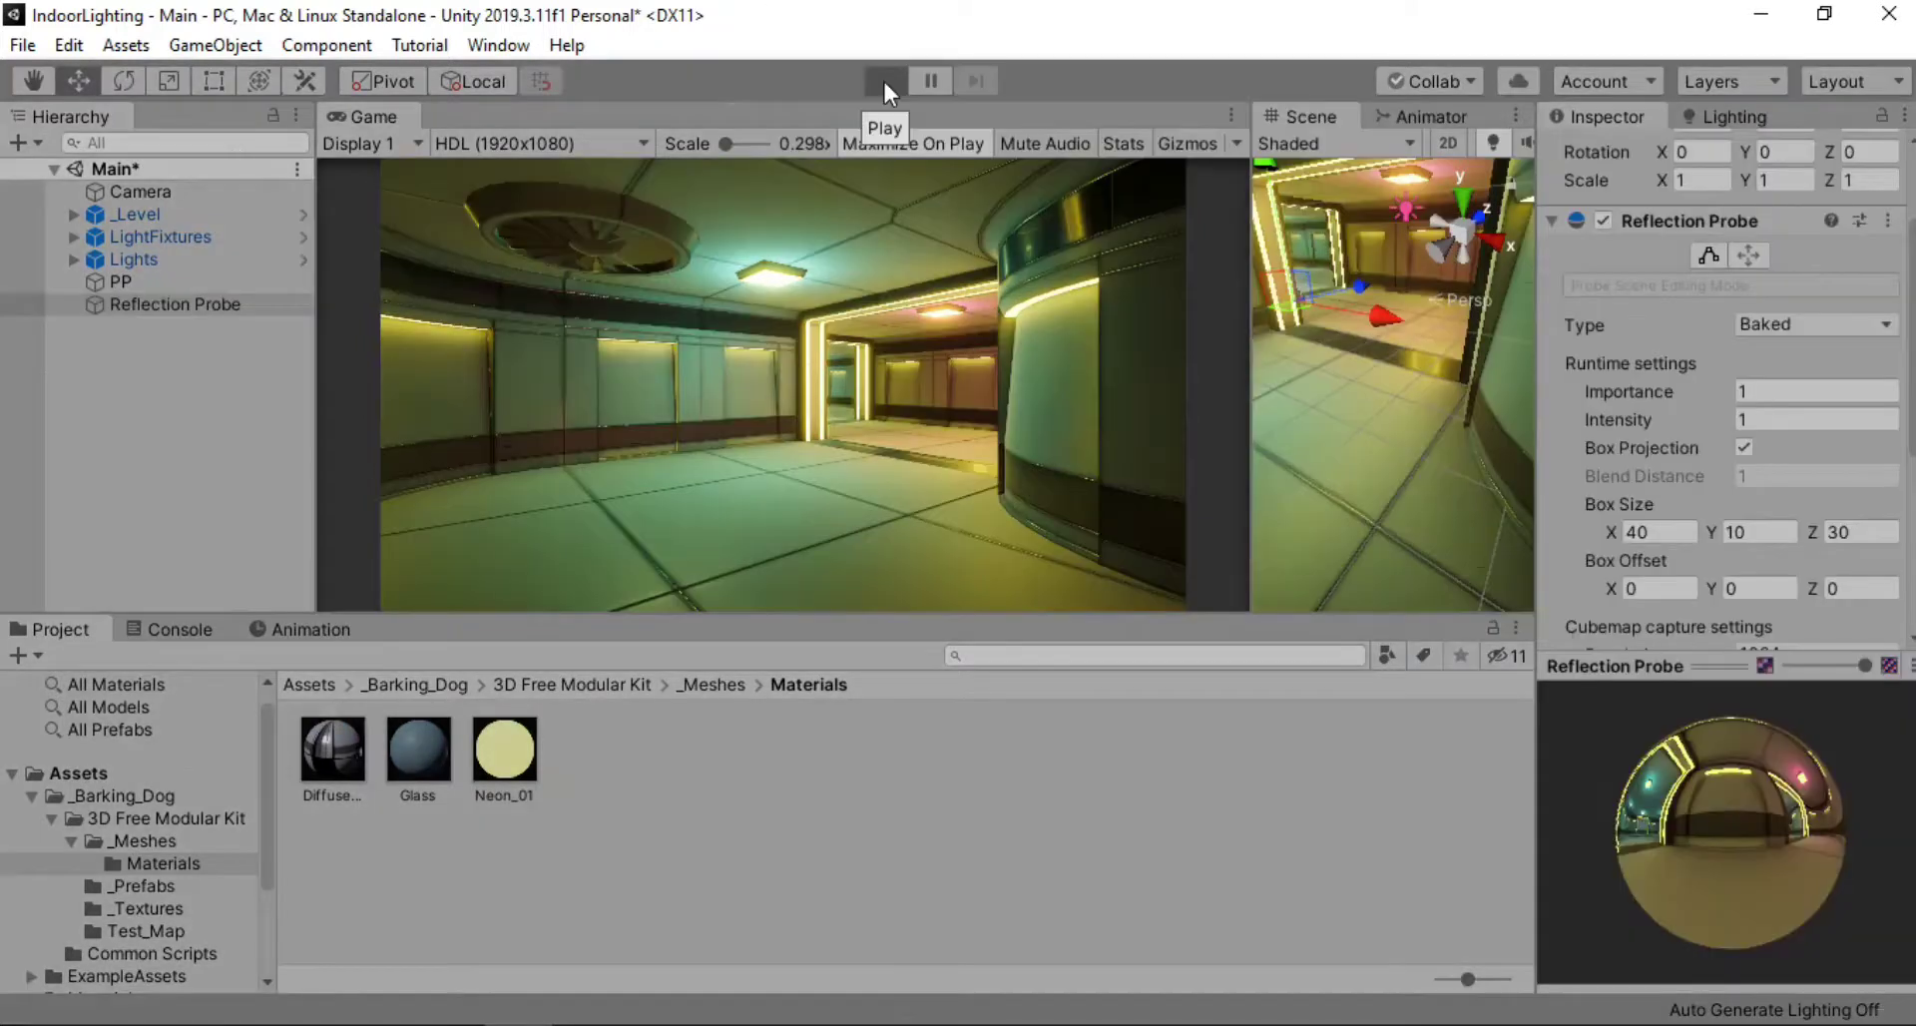
Play the scene to examine the baked lighting and reflections through the rooms, and stop the playback
{"action": "left_click", "coordinate": [885, 82]}
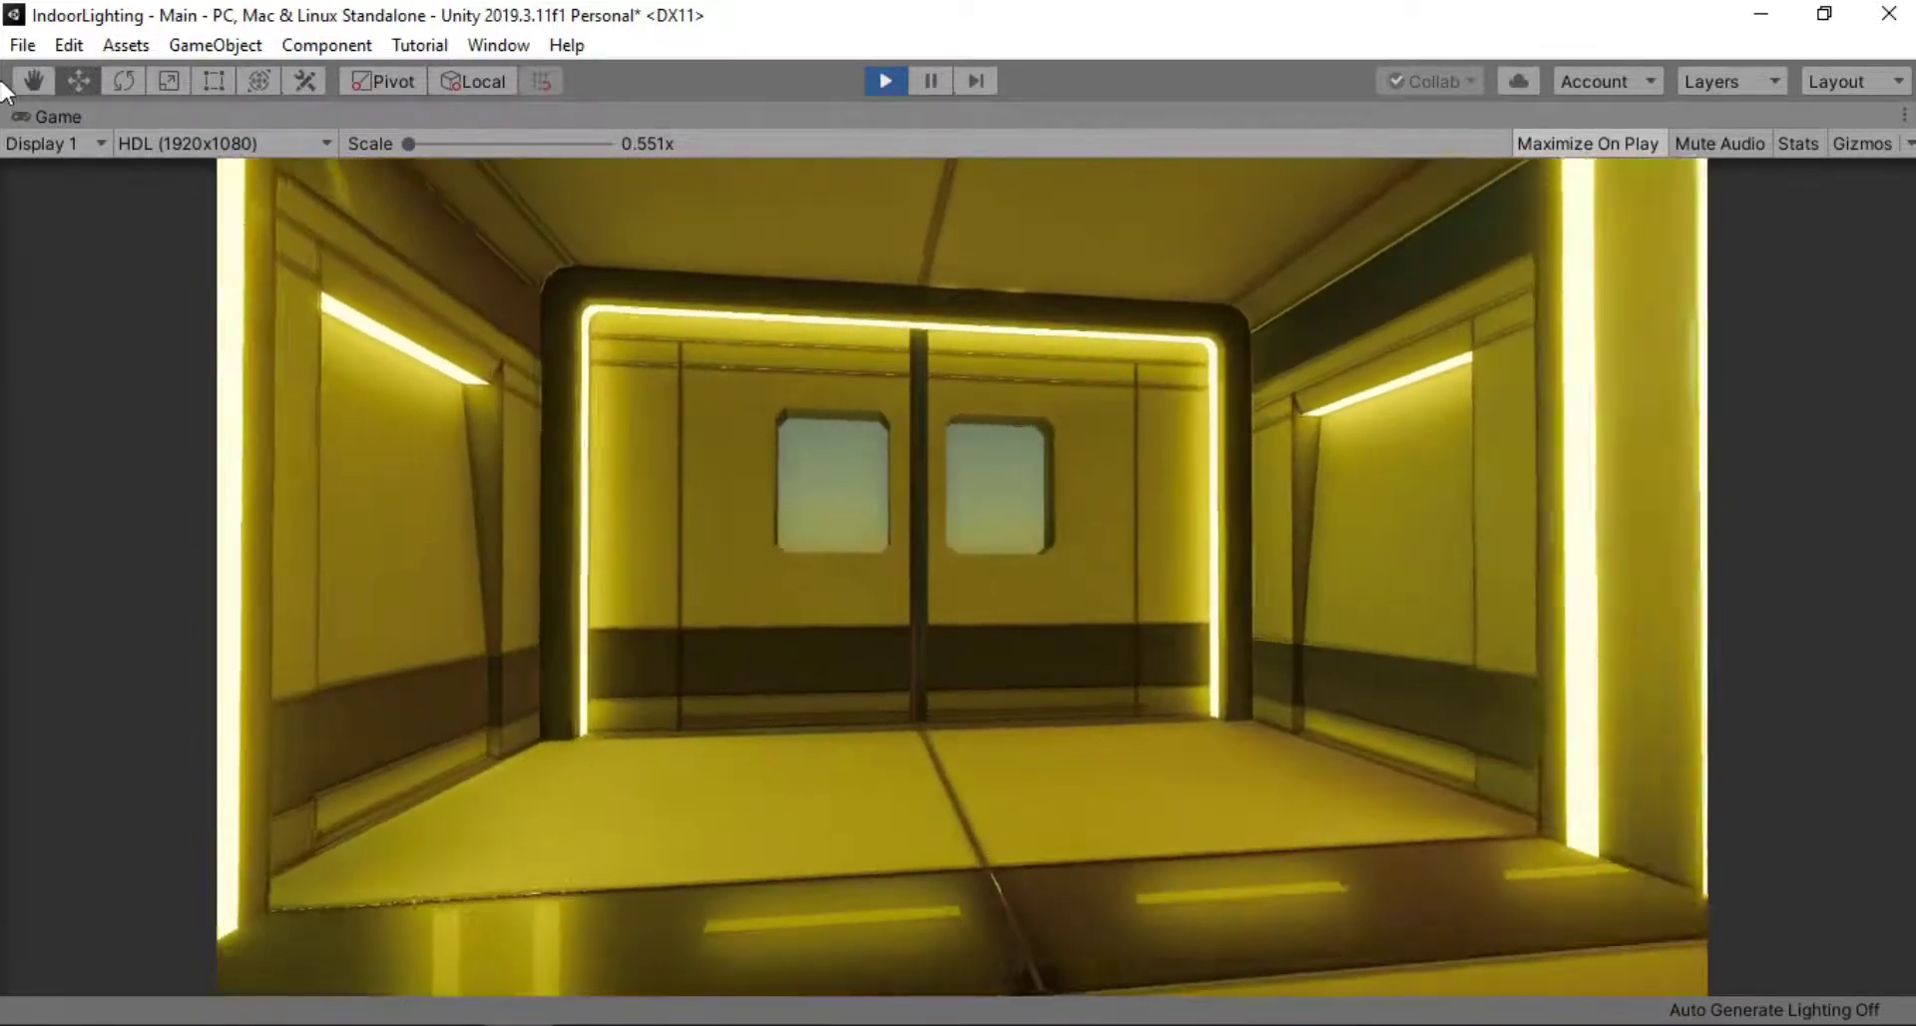
{"action": "key", "text": "ctrl+p"}
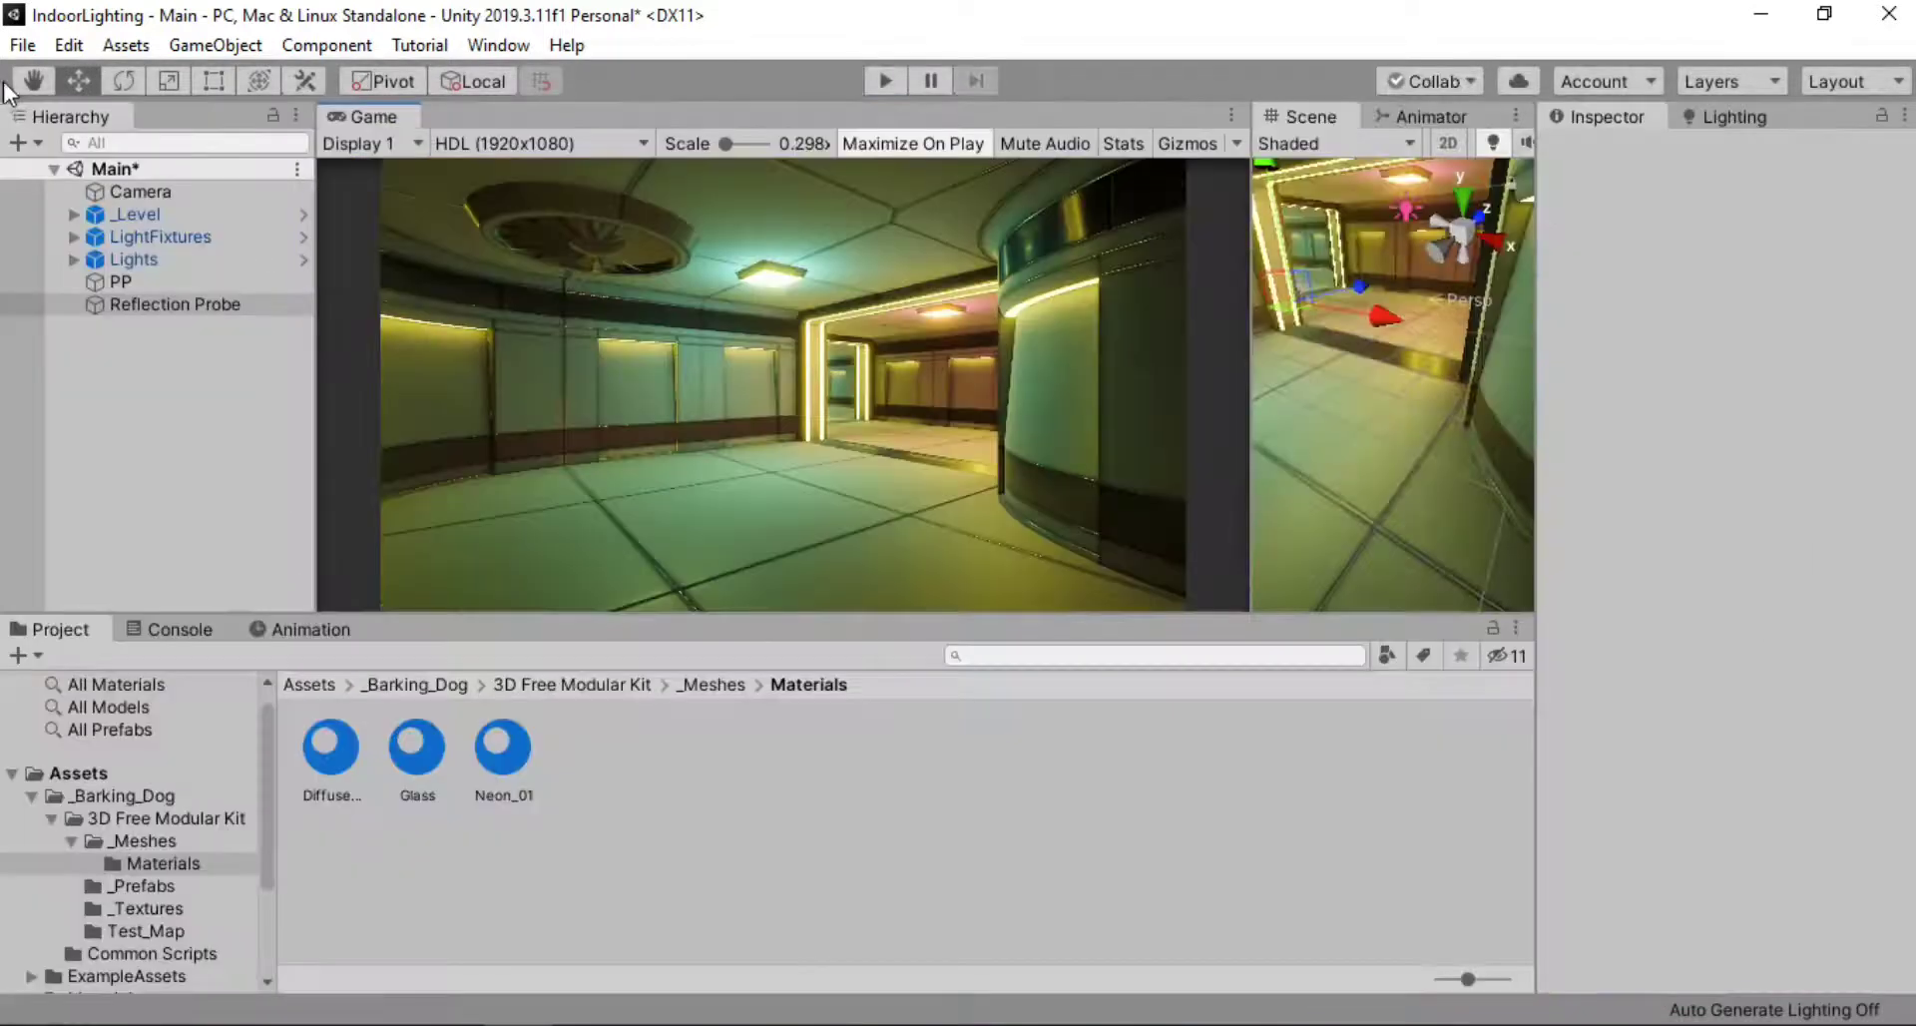